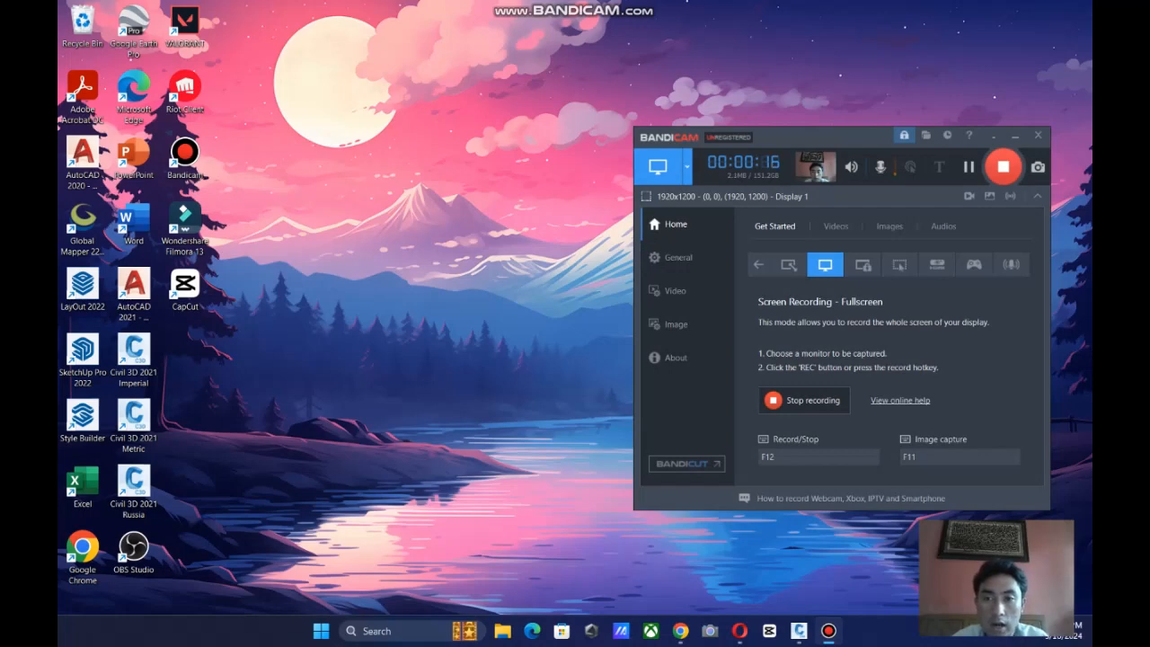
# Switch to Civil 3D and examine the horizontal alignment running across the contour map.
pyautogui.moveTo(809, 136); pyautogui.dragTo(805, 119)
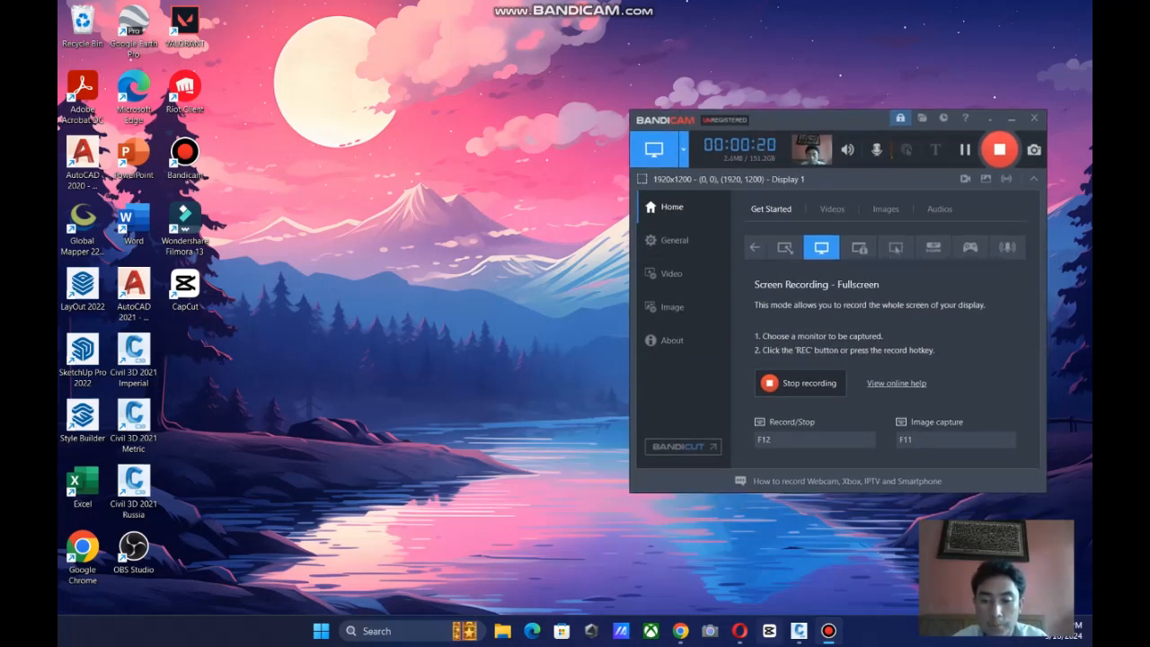
pyautogui.click(799, 631)
pyautogui.scroll(3, 660, 326)
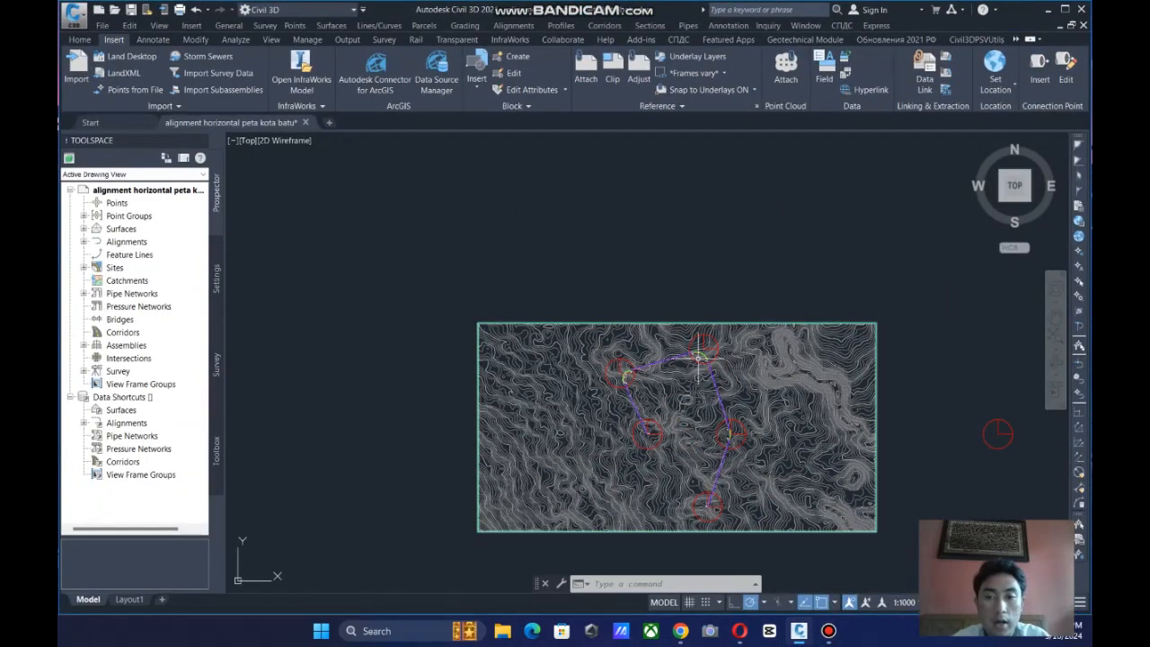
pyautogui.moveTo(659, 380); pyautogui.dragTo(634, 348, button='middle')
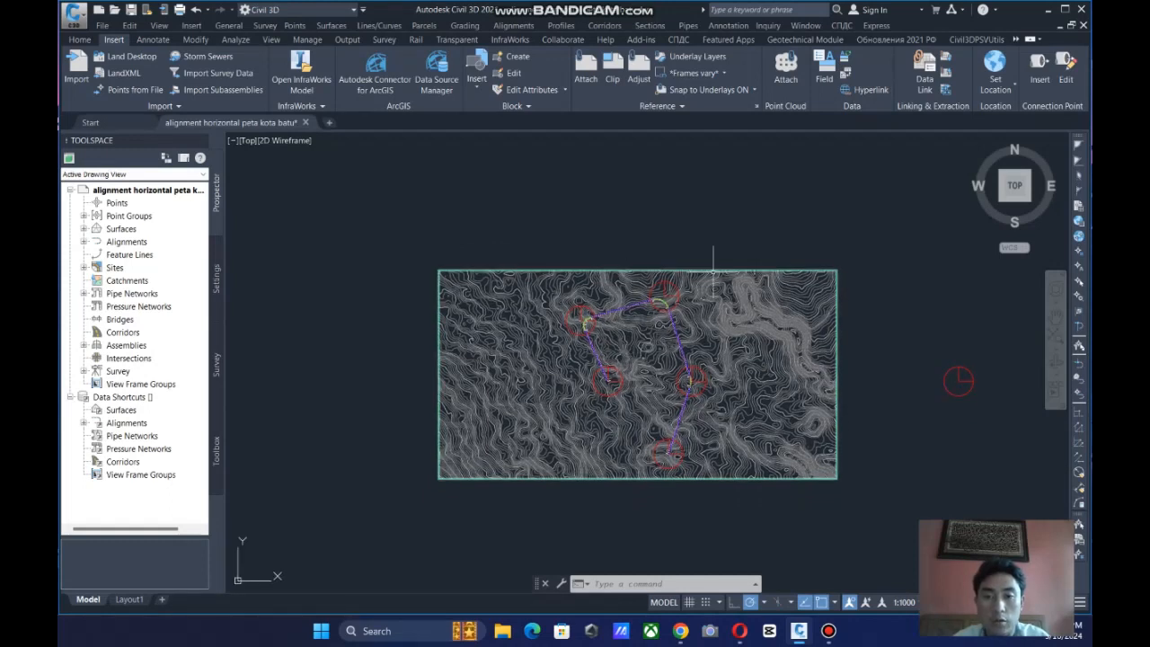
pyautogui.moveTo(638, 403); pyautogui.dragTo(644, 380, button='middle')
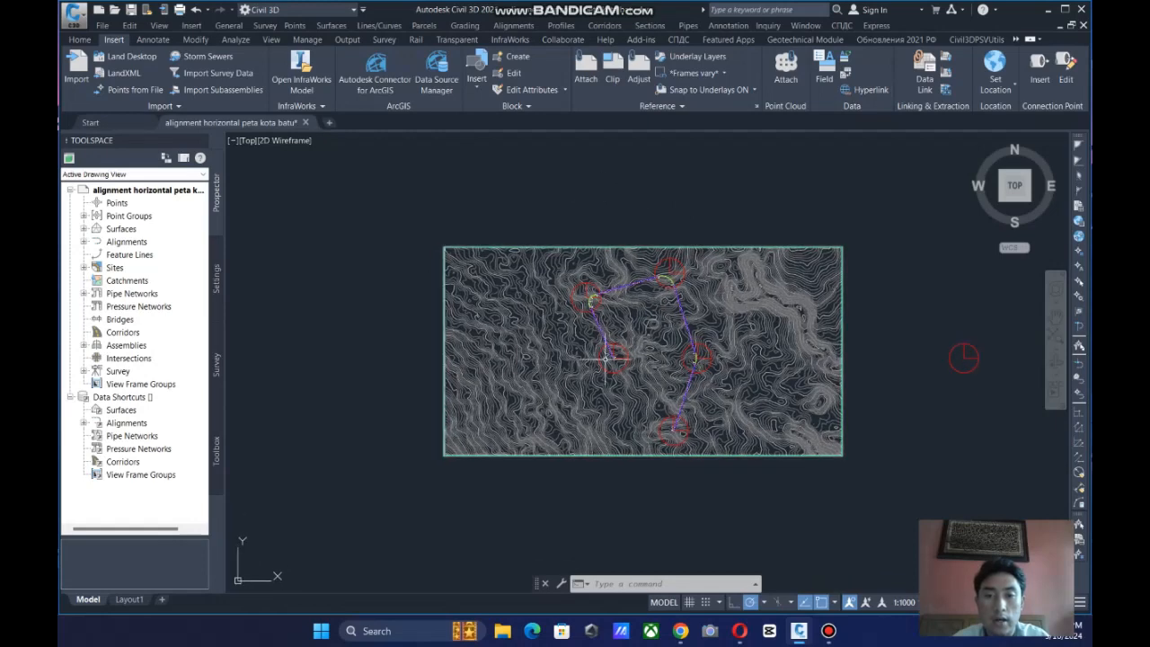
pyautogui.scroll(2, 628, 328)
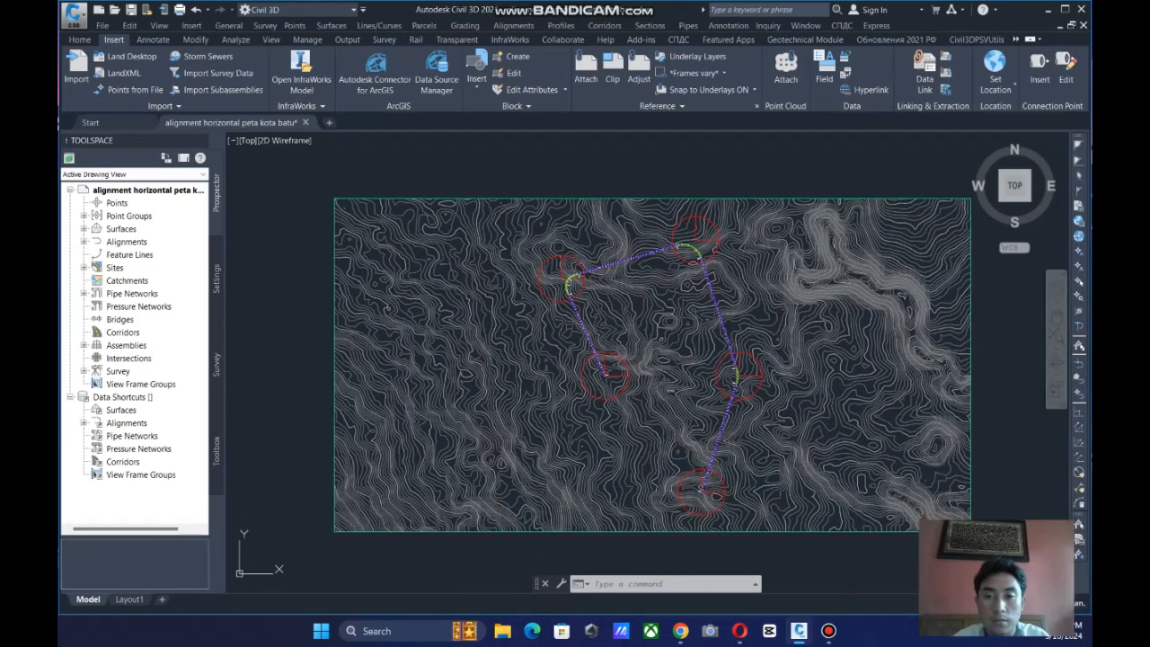
pyautogui.moveTo(678, 296); pyautogui.dragTo(678, 285, button='middle')
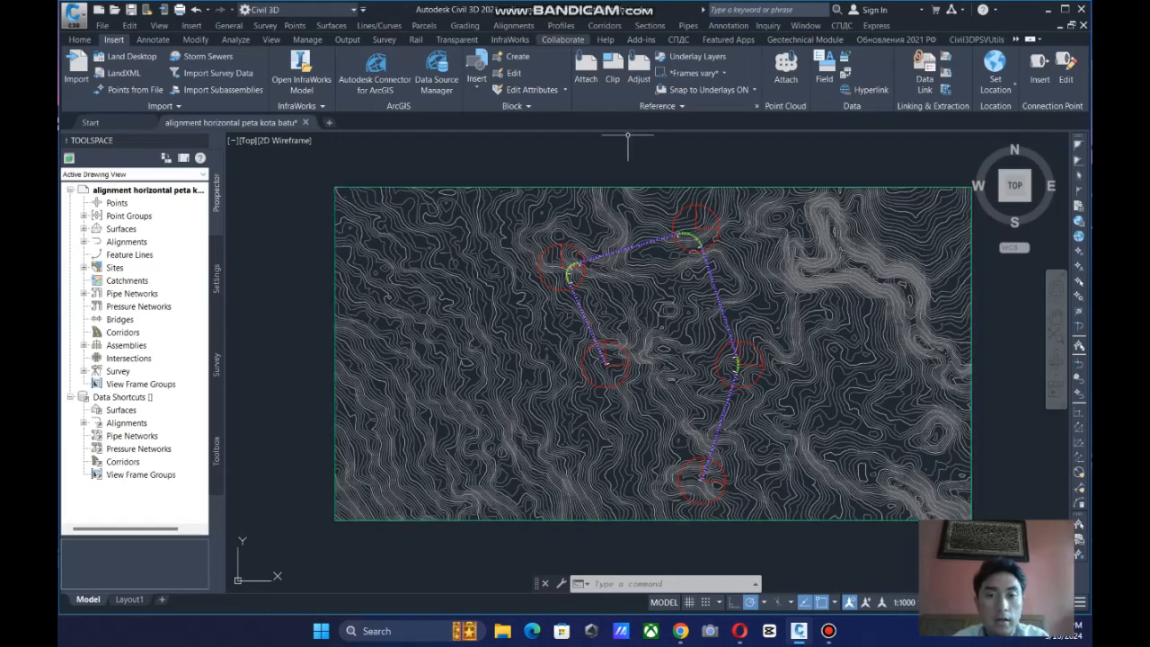
pyautogui.moveTo(491, 259)
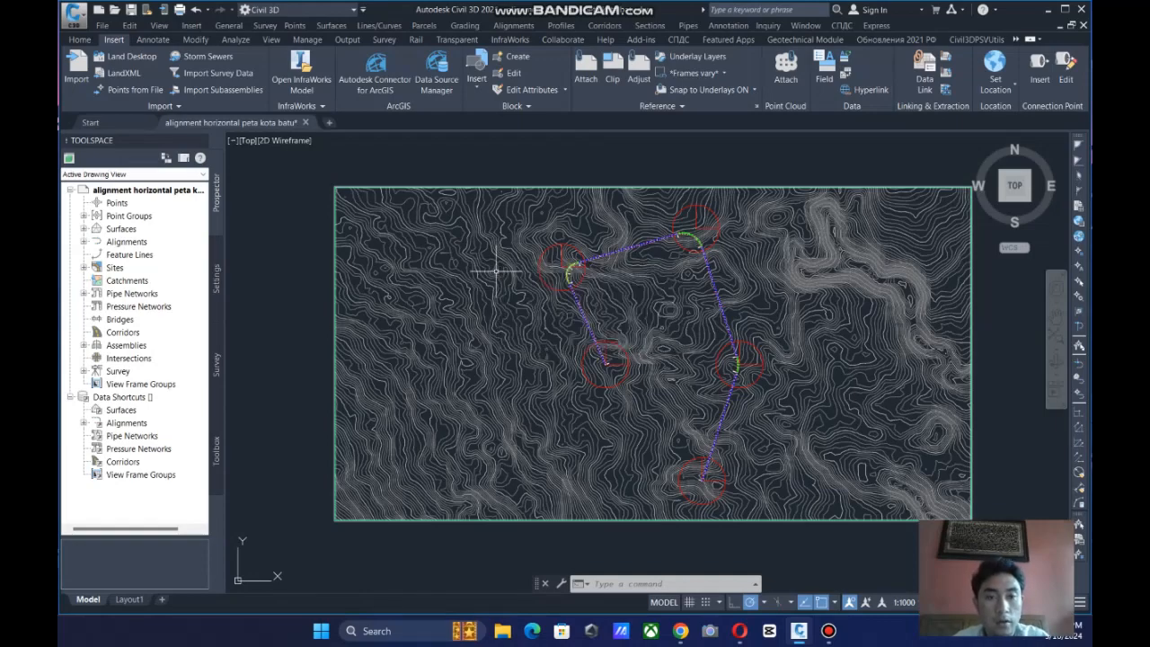
pyautogui.moveTo(494, 272); pyautogui.dragTo(480, 262, button='middle')
# Select the road alignment TRIAL and sample a surface profile for it from the surface Grid from DEM file bbatu.
pyautogui.scroll(10, 530, 266)
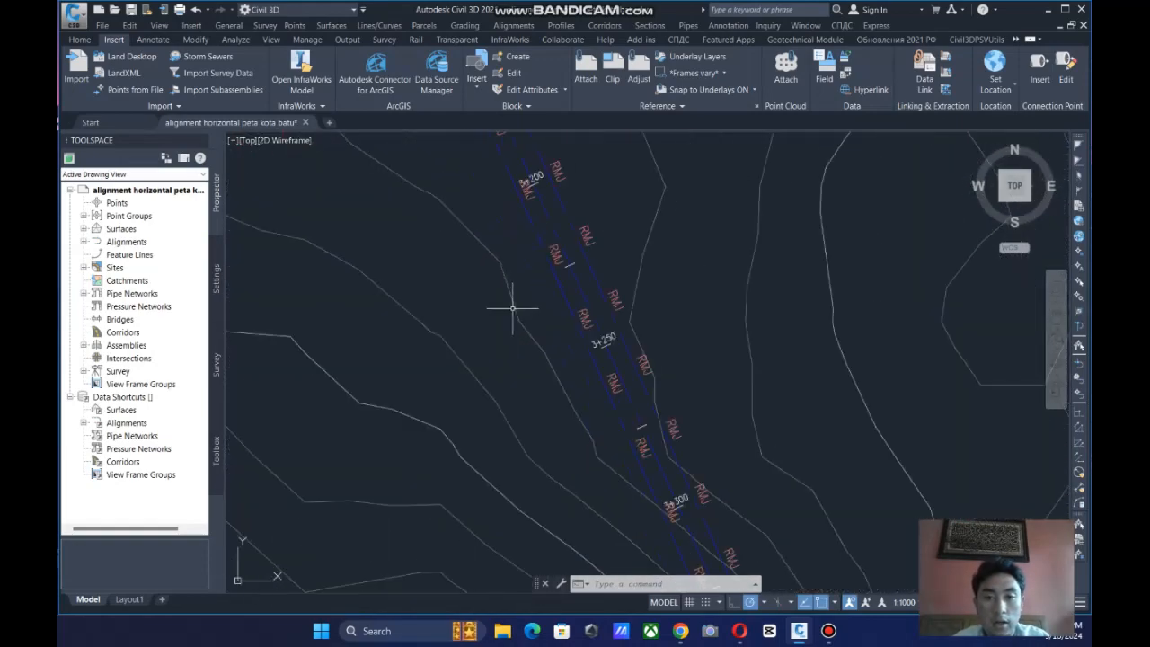
pyautogui.scroll(3, 442, 309)
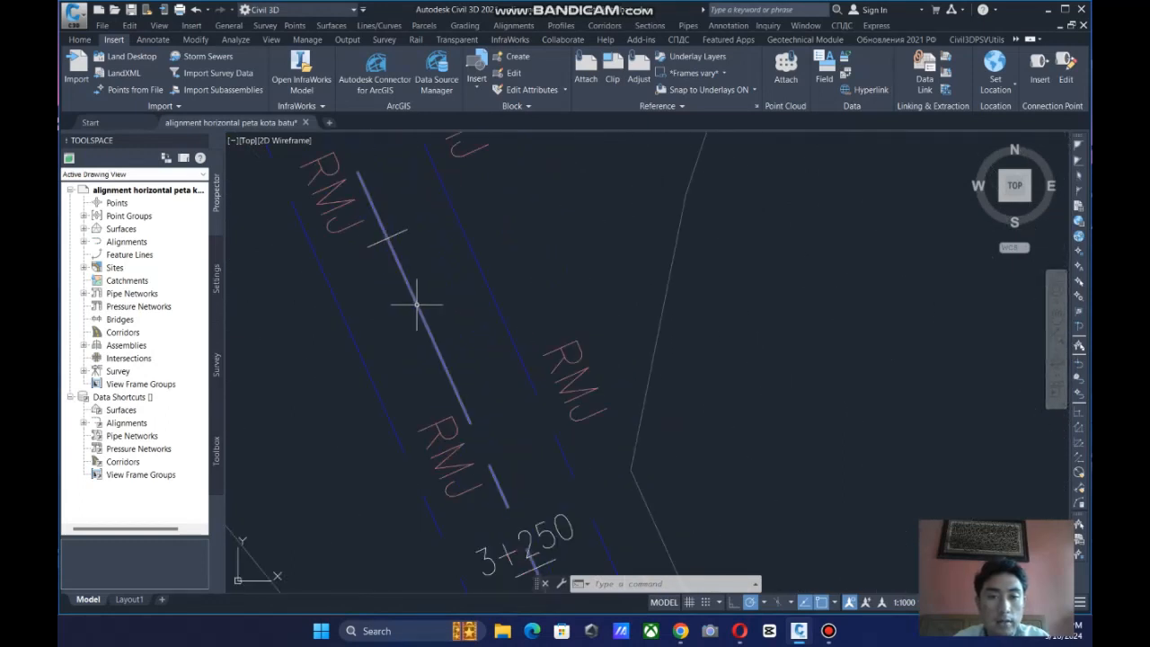
pyautogui.click(417, 293)
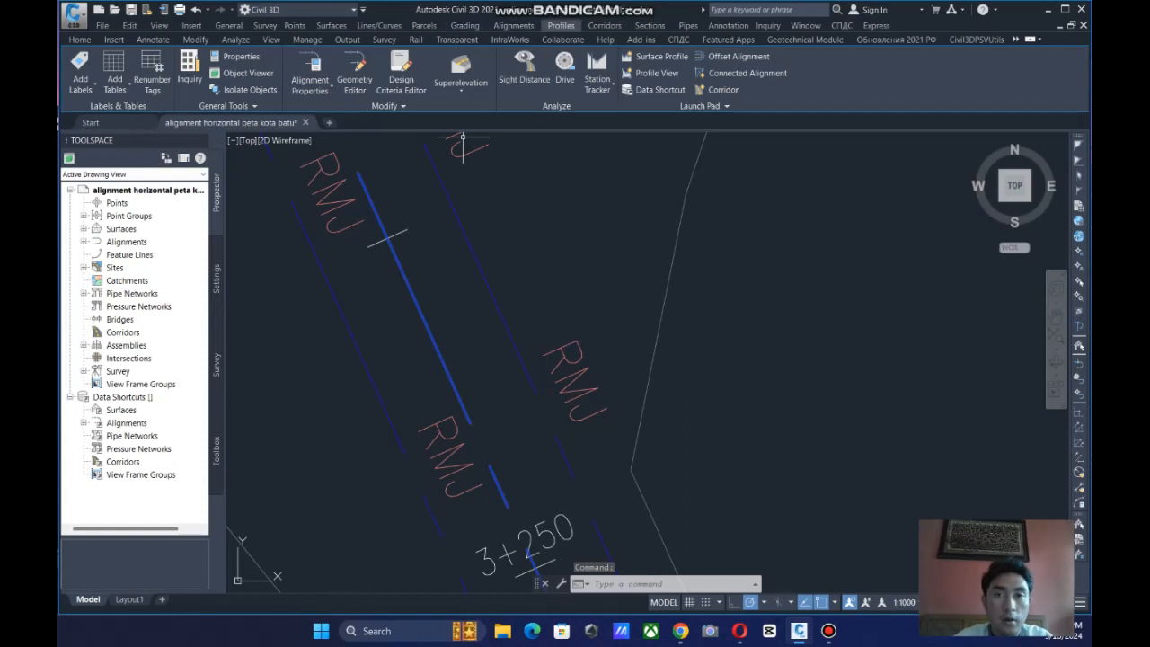
pyautogui.click(561, 25)
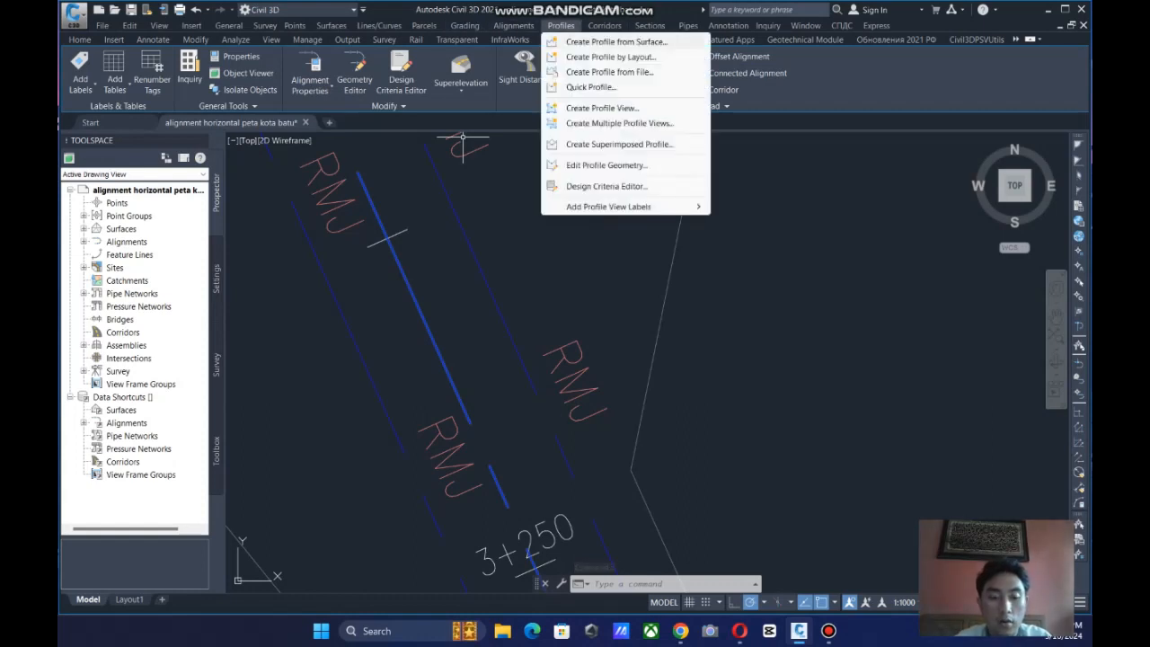
pyautogui.click(616, 41)
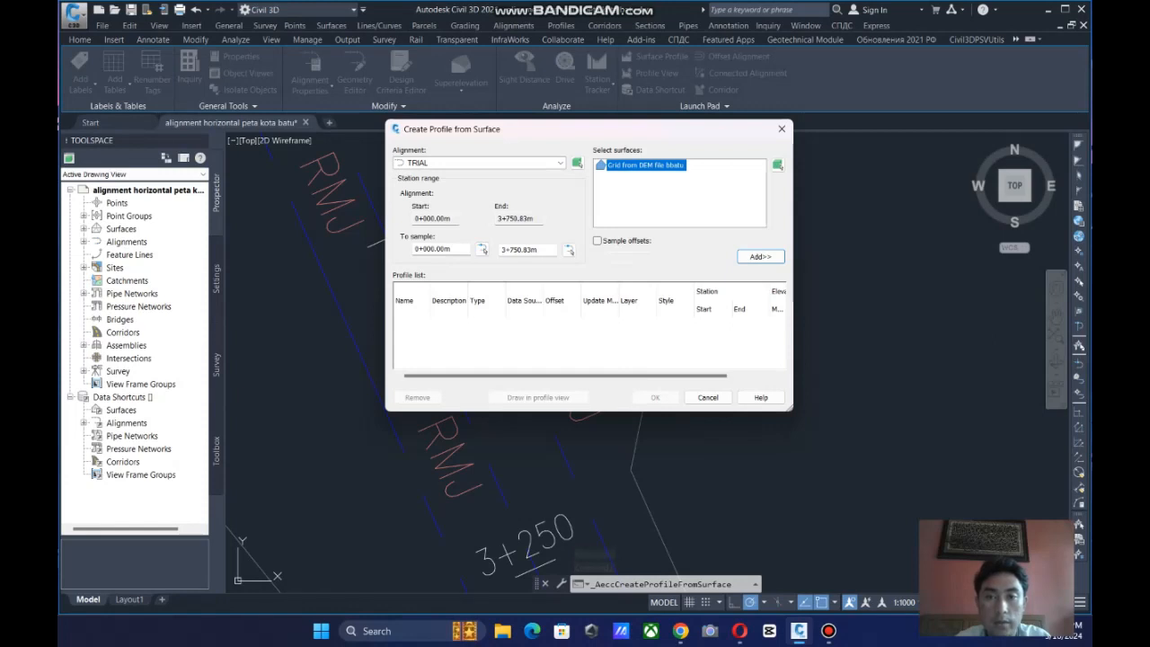
pyautogui.click(760, 256)
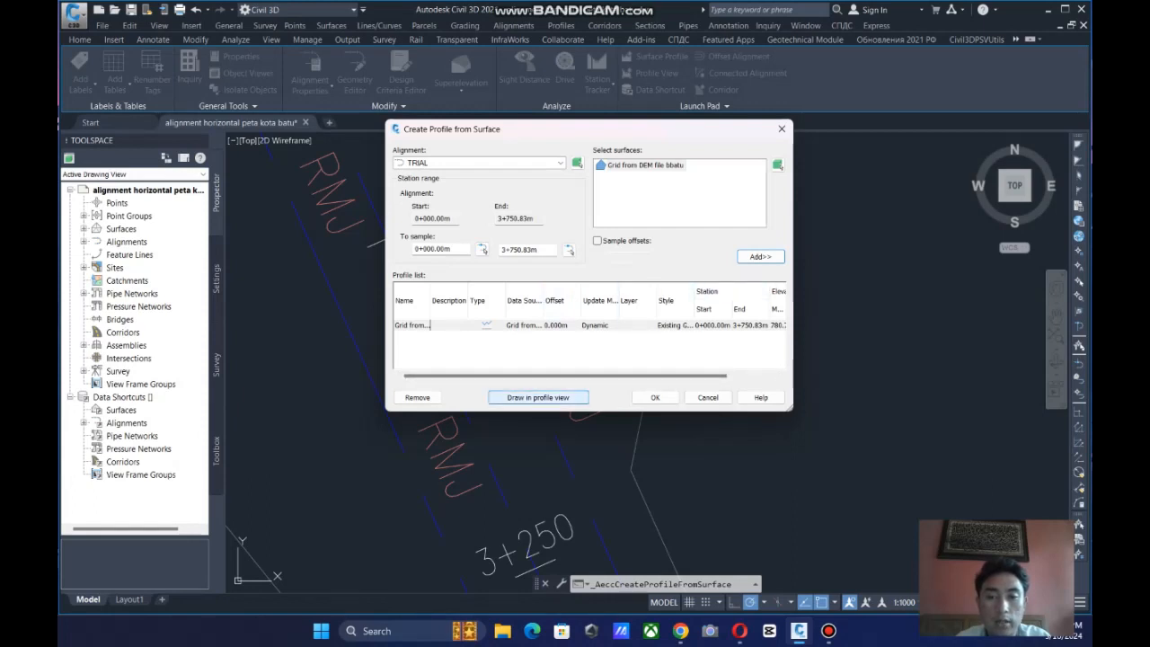
# Draw the sampled profile in a view named PROFIL MEMANJANG, with its height range set from 780 to 870 m and the other options kept.
pyautogui.click(537, 397)
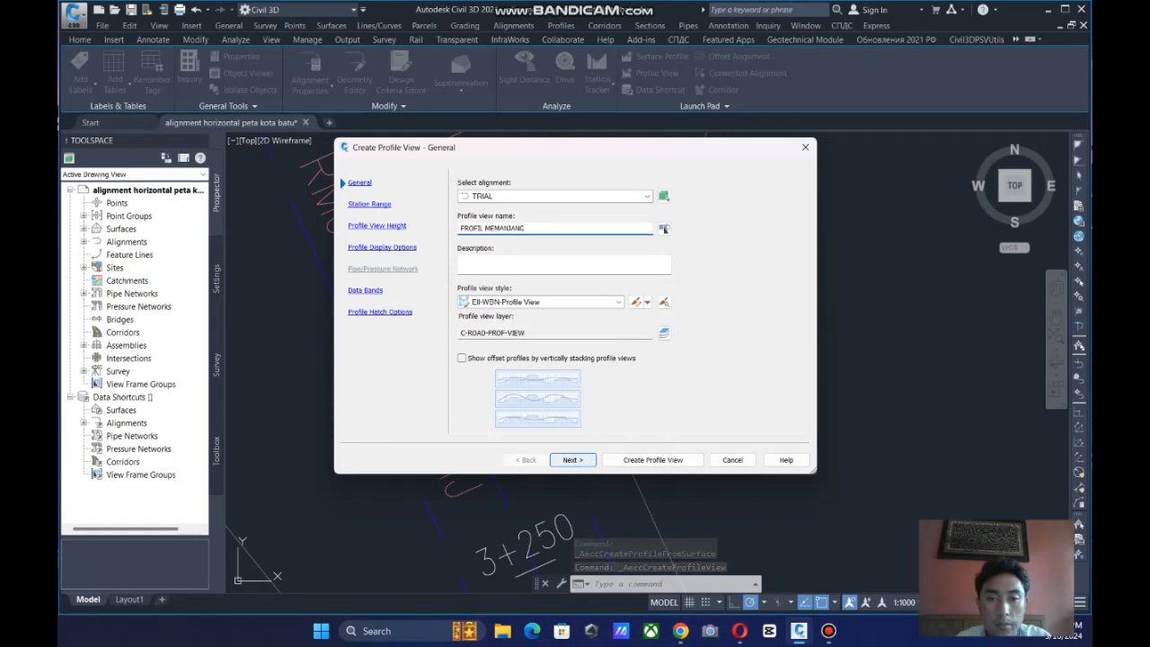
pyautogui.click(572, 459)
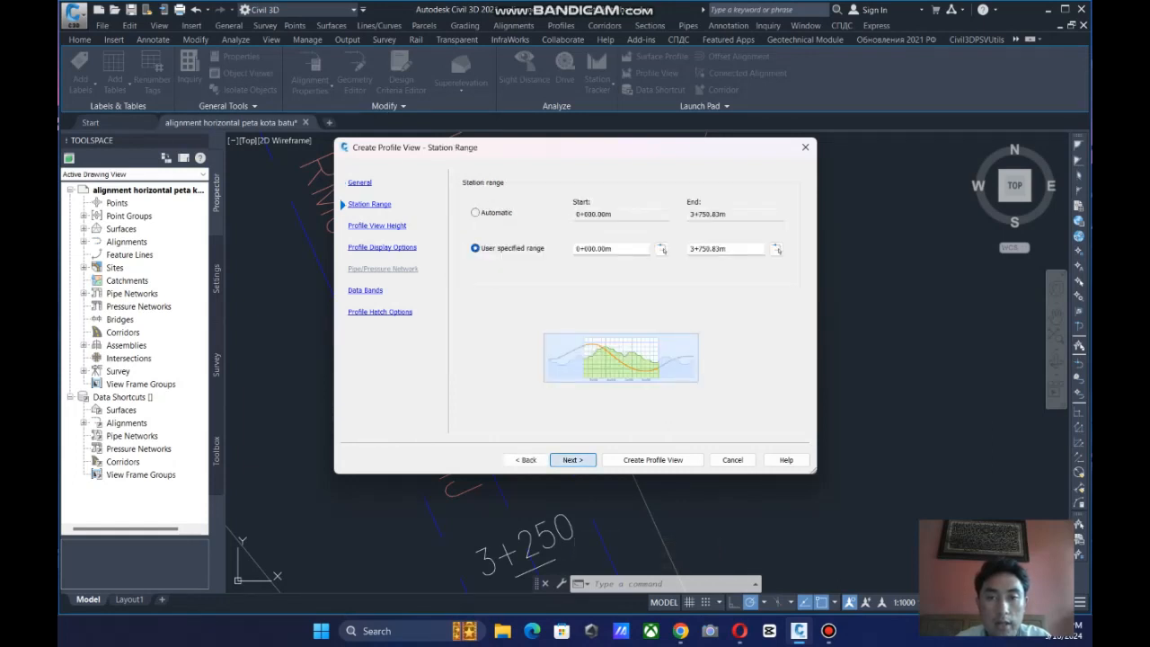
pyautogui.click(573, 459)
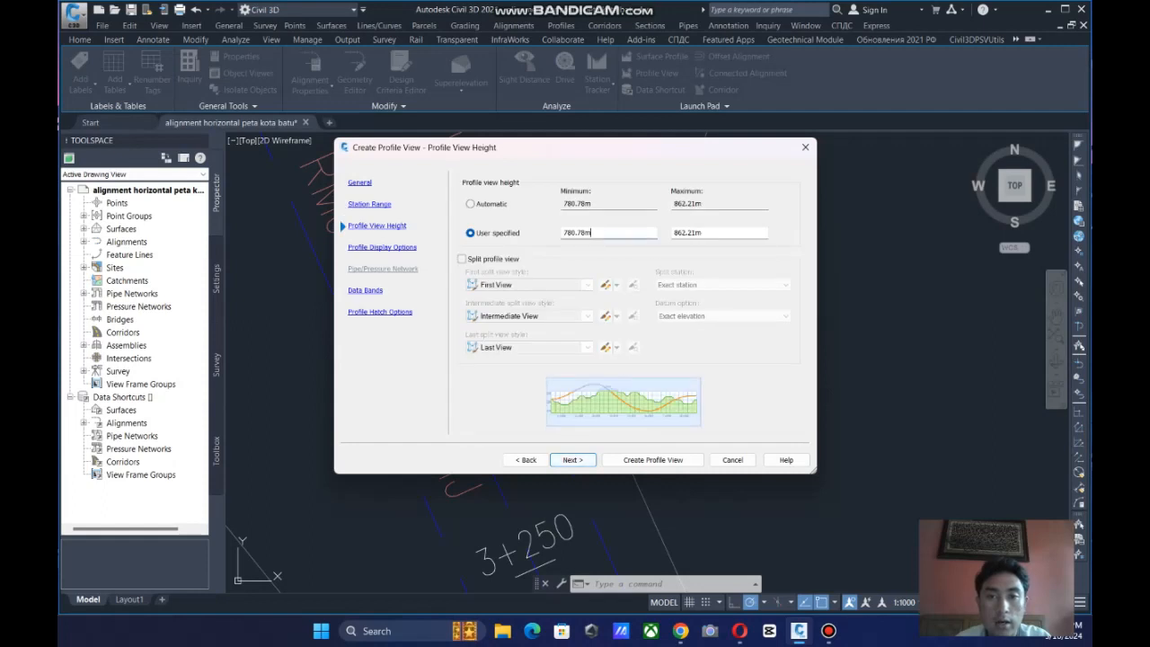
pyautogui.doubleClick(590, 233)
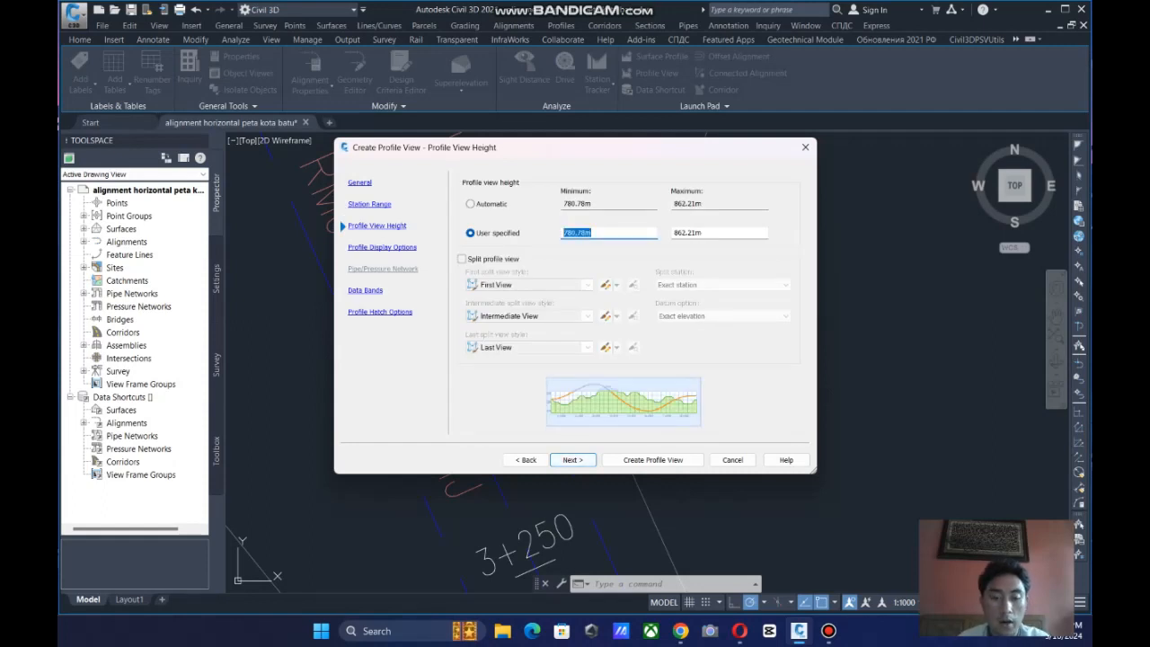
pyautogui.write('780')
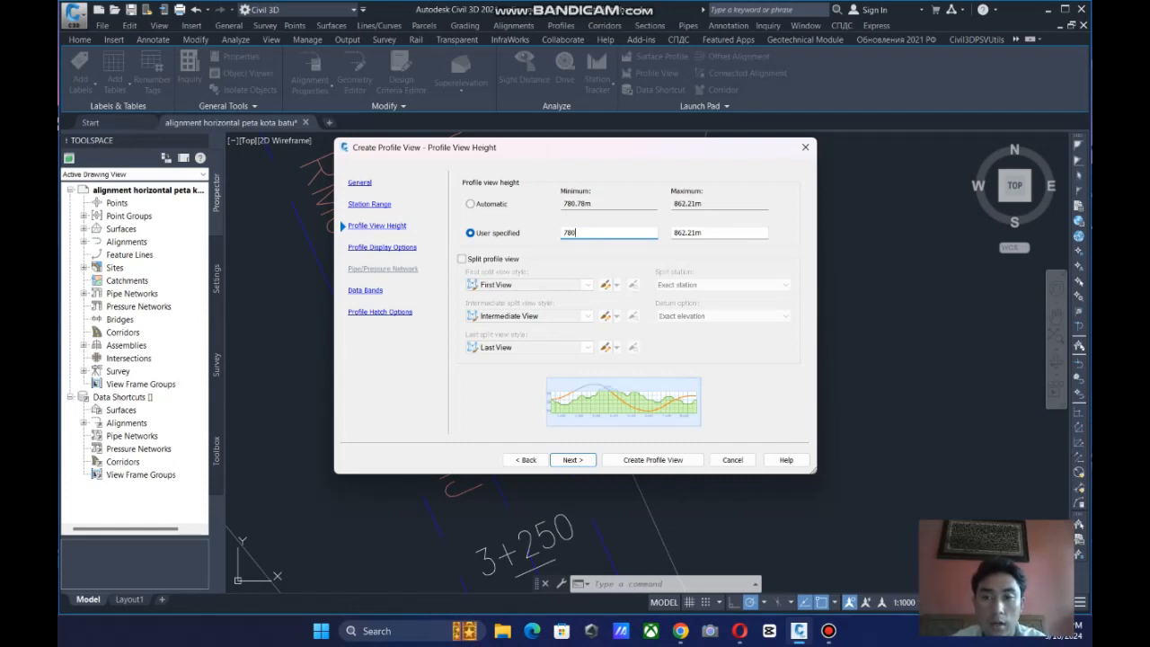
pyautogui.press('Tab')
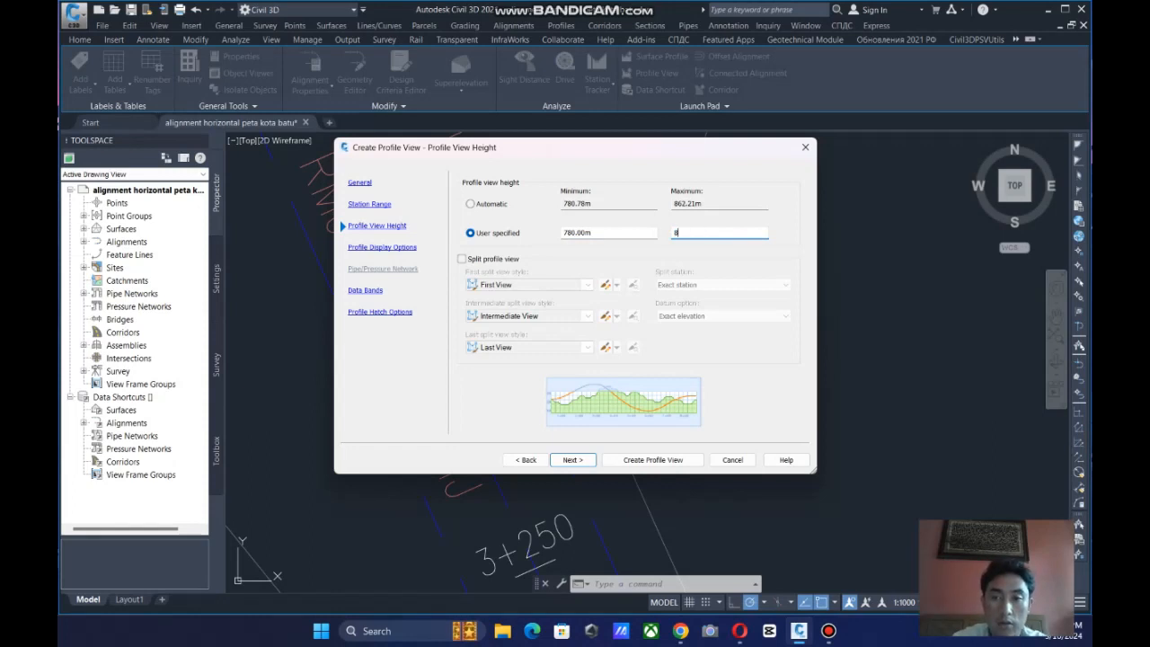
pyautogui.write('870')
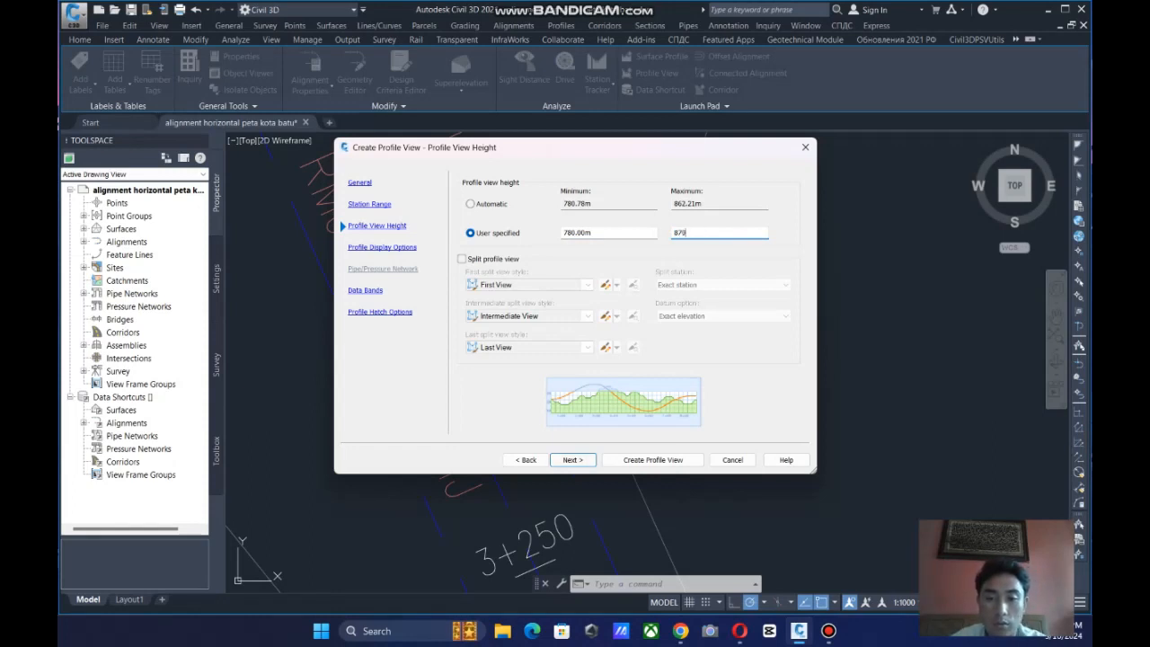
pyautogui.press('Return')
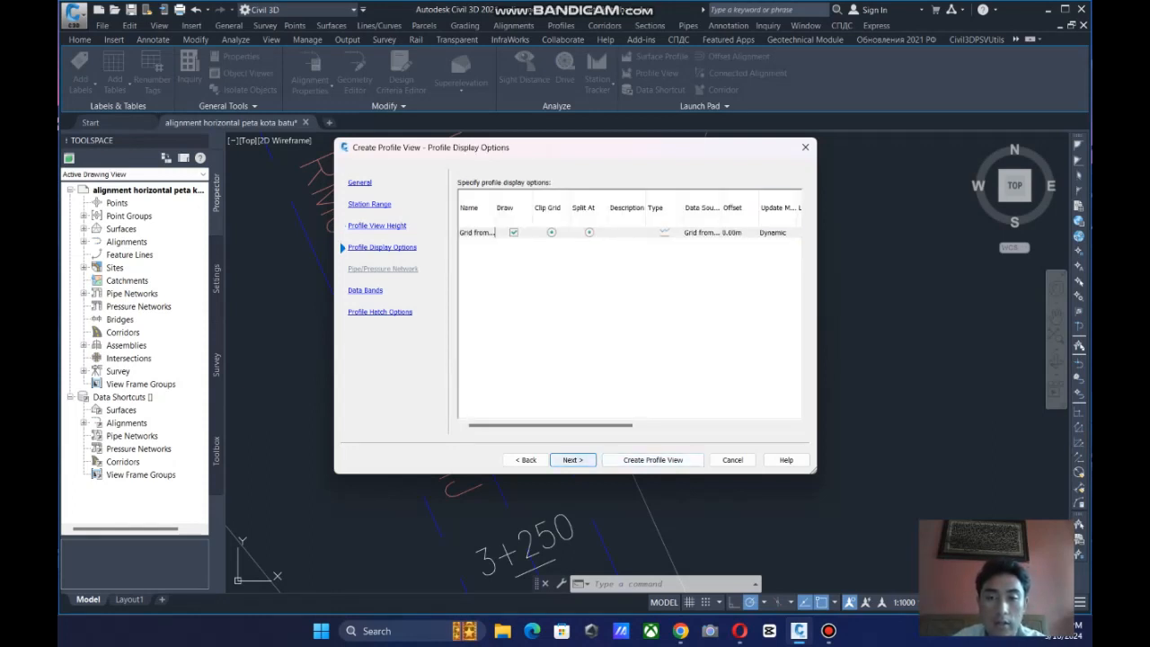
pyautogui.press('Return')
pyautogui.press('Return')
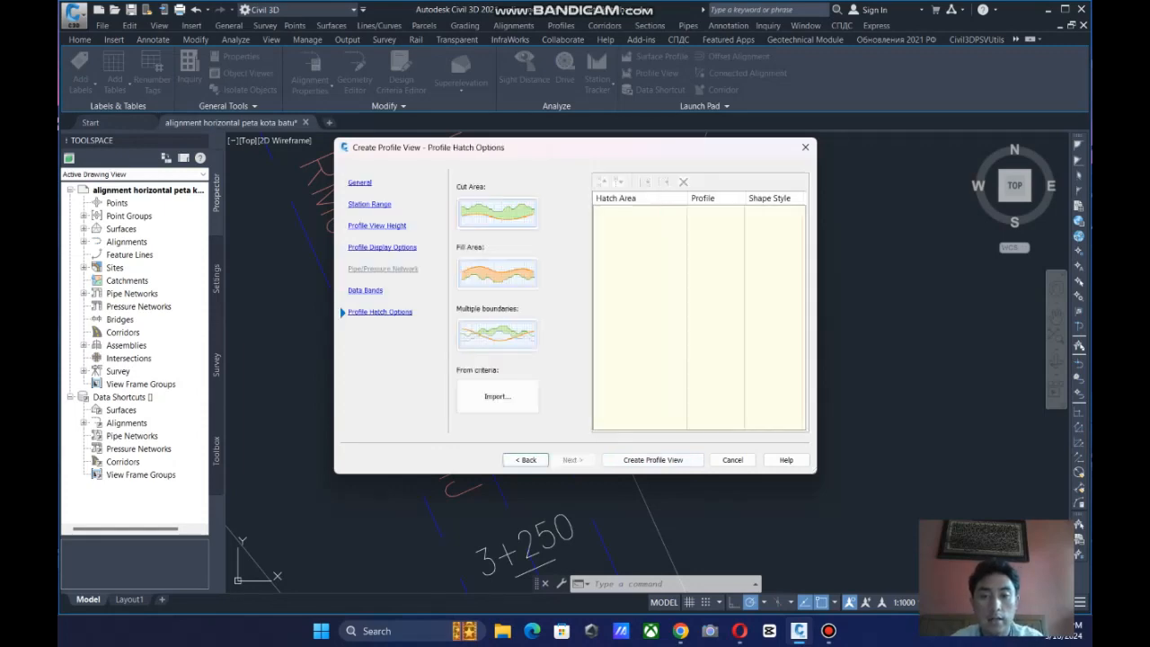
pyautogui.press('Return')
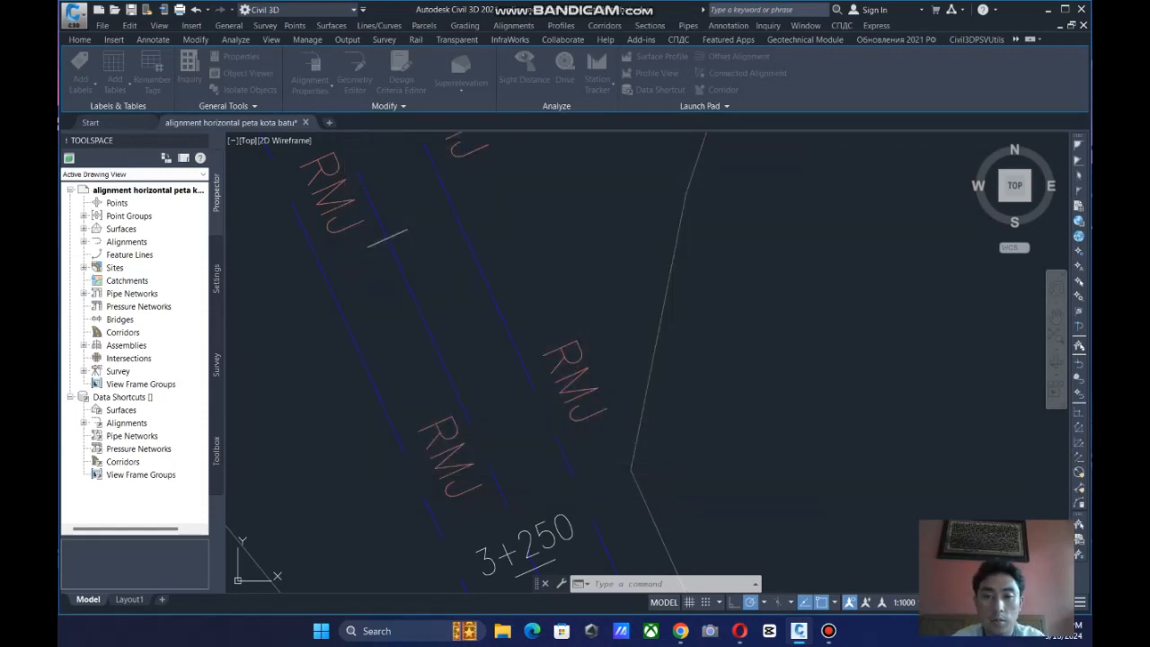
# Place the profile view's origin in the empty area above the contour map.
pyautogui.scroll(-5, 660, 360)
pyautogui.scroll(-8, 615, 320)
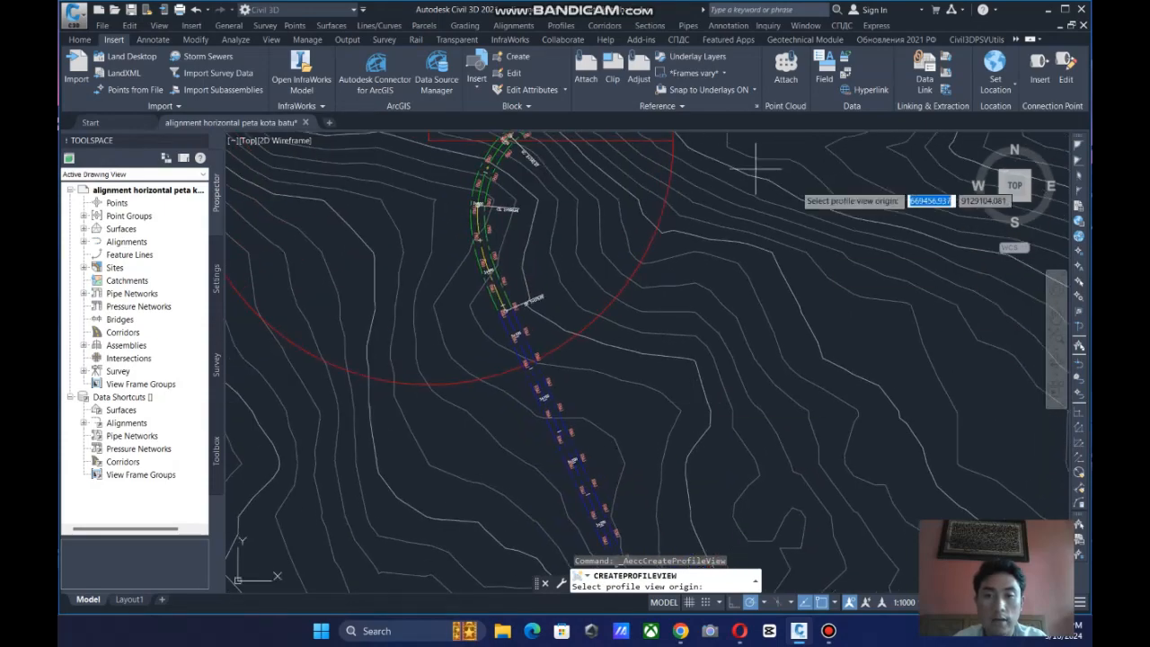
pyautogui.scroll(-5, 619, 339)
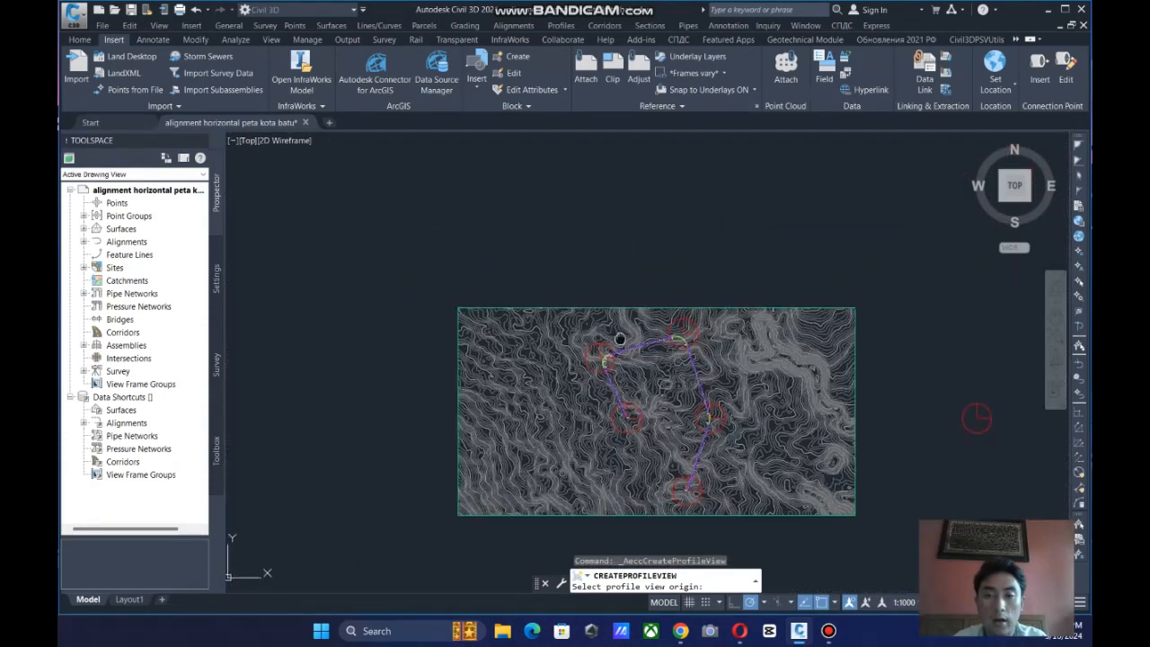
pyautogui.scroll(3, 619, 336)
pyautogui.moveTo(726, 325); pyautogui.dragTo(557, 387, button='middle')
pyautogui.scroll(-1, 678, 167)
pyautogui.moveTo(678, 167); pyautogui.dragTo(647, 306, button='middle')
pyautogui.scroll(-1, 647, 303)
pyautogui.moveTo(646, 304); pyautogui.dragTo(627, 305, button='middle')
pyautogui.scroll(2, 627, 307)
pyautogui.moveTo(506, 357); pyautogui.dragTo(538, 263, button='middle')
pyautogui.click(537, 262)
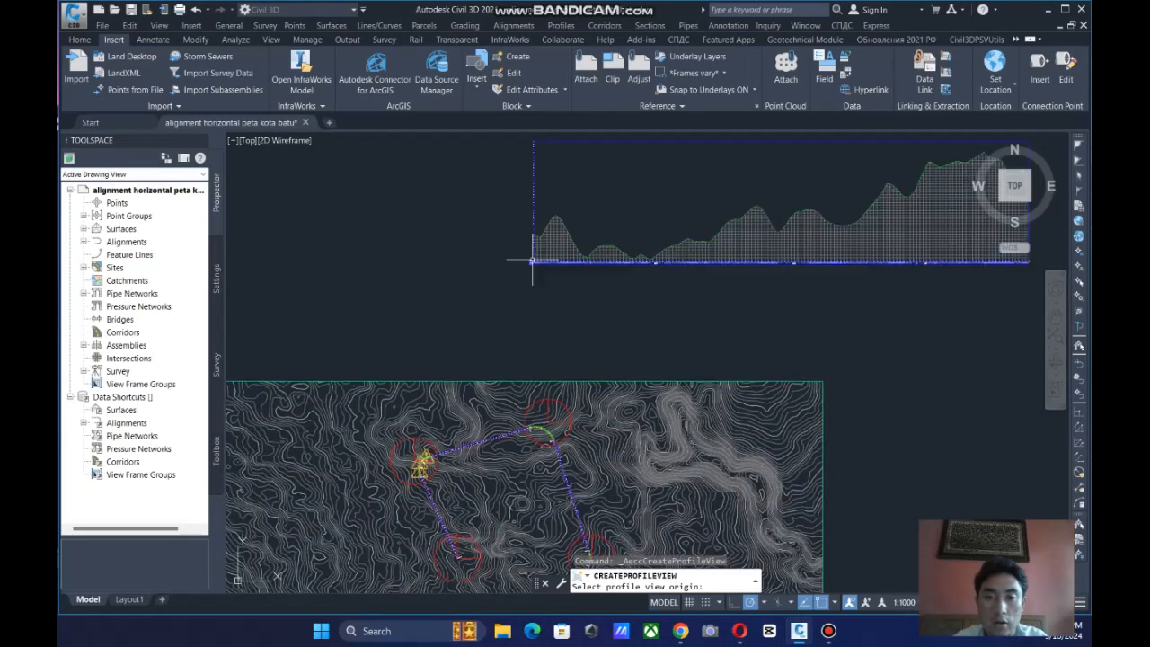
# Examine the new profile view's ground line, elevation axis and data bands at its starting stations.
pyautogui.scroll(-1, 680, 252)
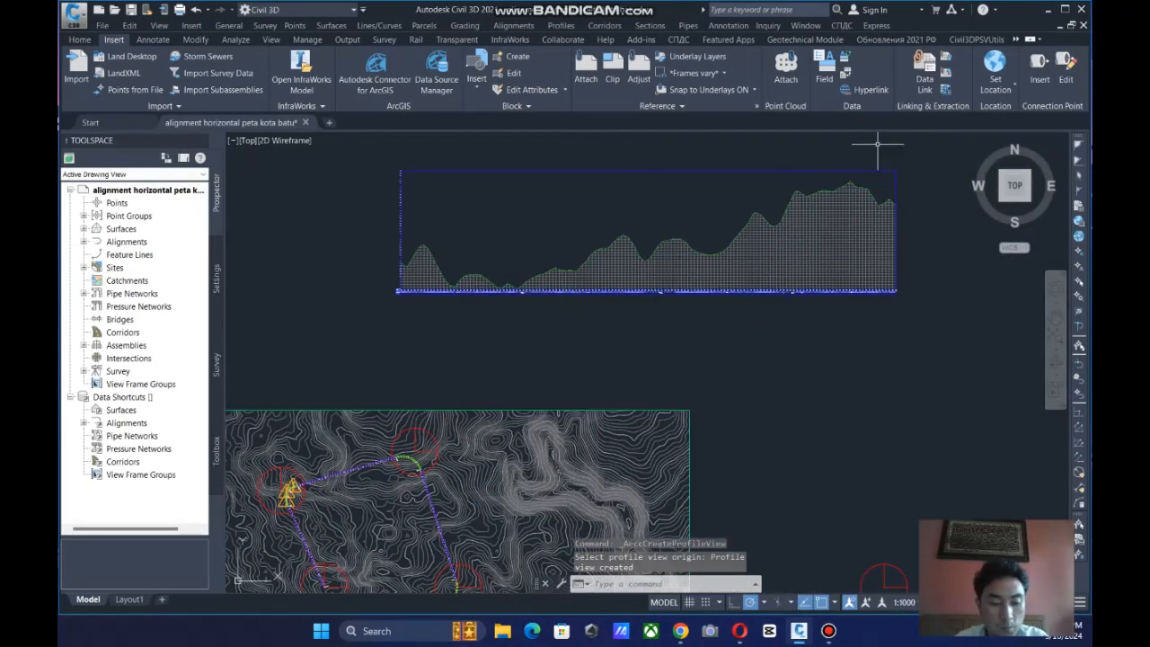
pyautogui.moveTo(533, 298)
pyautogui.mouseDown(button='middle')
pyautogui.moveTo(629, 308)
pyautogui.moveTo(650, 365)
pyautogui.mouseUp(button='middle')
pyautogui.scroll(2, 544, 300)
pyautogui.press('Escape')
pyautogui.moveTo(588, 317)
pyautogui.mouseDown(button='middle')
pyautogui.moveTo(581, 275)
pyautogui.moveTo(615, 255)
pyautogui.mouseUp(button='middle')
pyautogui.scroll(2, 579, 276)
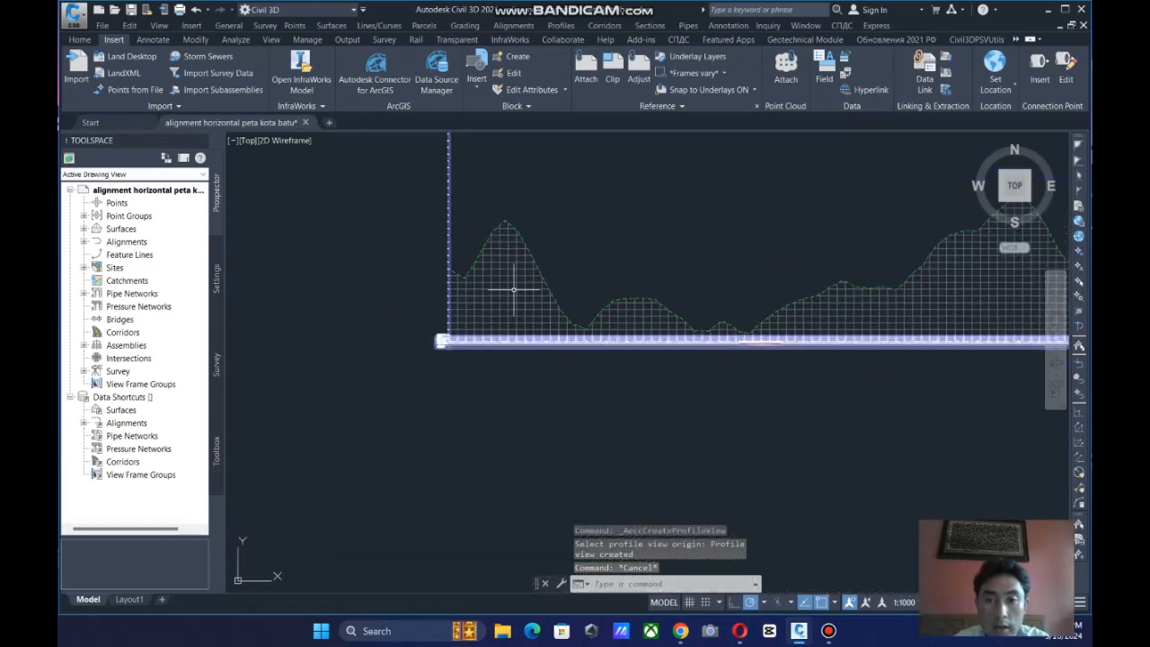
pyautogui.scroll(1, 500, 314)
pyautogui.moveTo(470, 375); pyautogui.dragTo(512, 350, button='middle')
pyautogui.scroll(7, 476, 319)
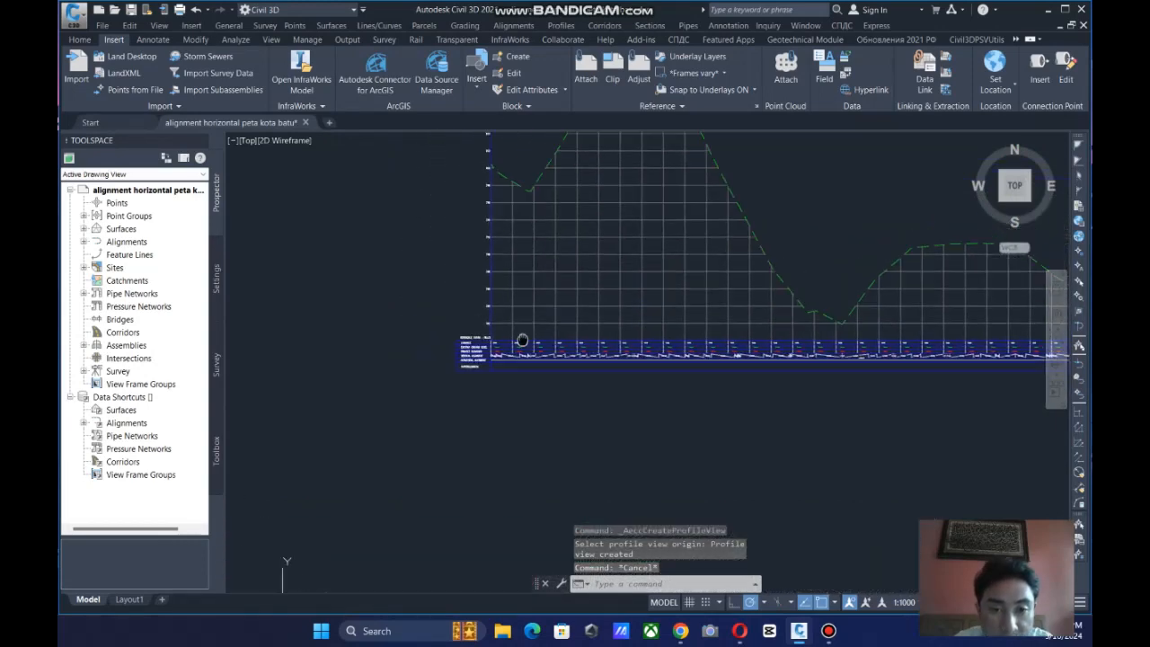
pyautogui.moveTo(534, 416); pyautogui.dragTo(566, 427, button='middle')
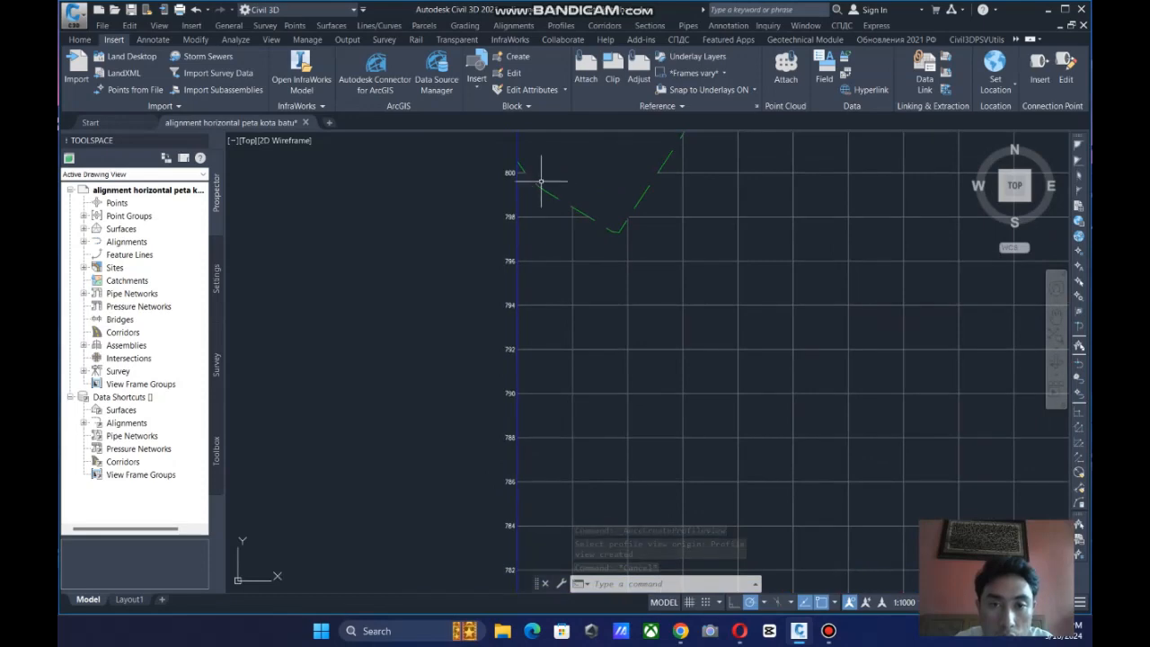
pyautogui.scroll(-2, 522, 347)
pyautogui.scroll(2, 510, 518)
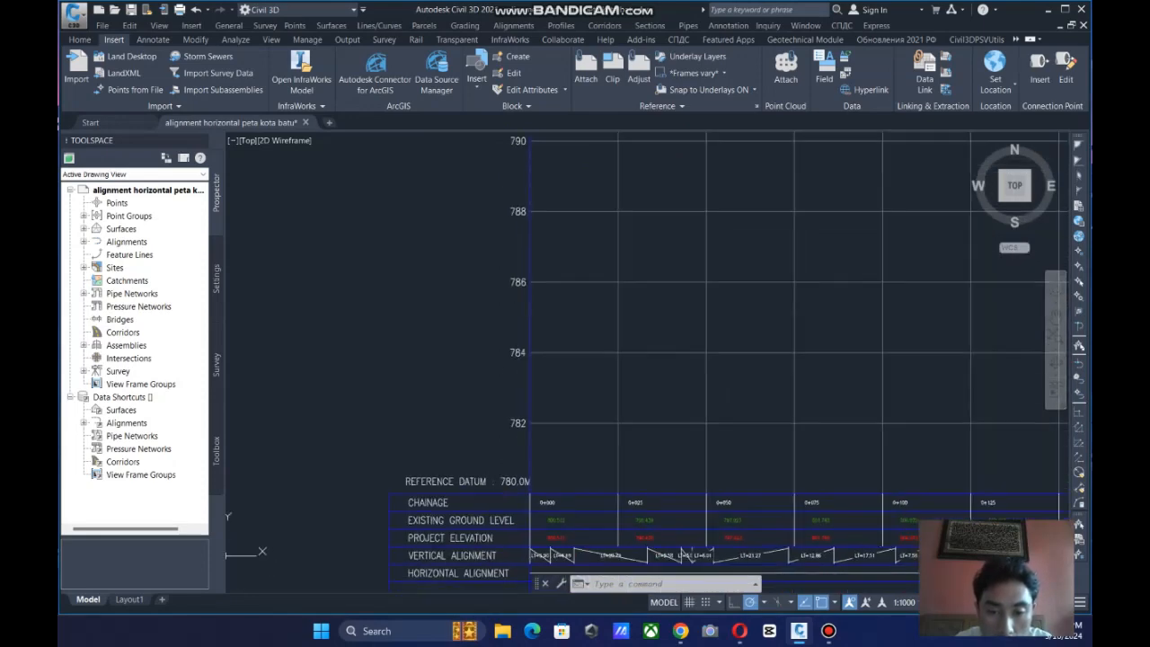
pyautogui.scroll(-4, 587, 382)
pyautogui.moveTo(570, 379); pyautogui.dragTo(562, 479, button='middle')
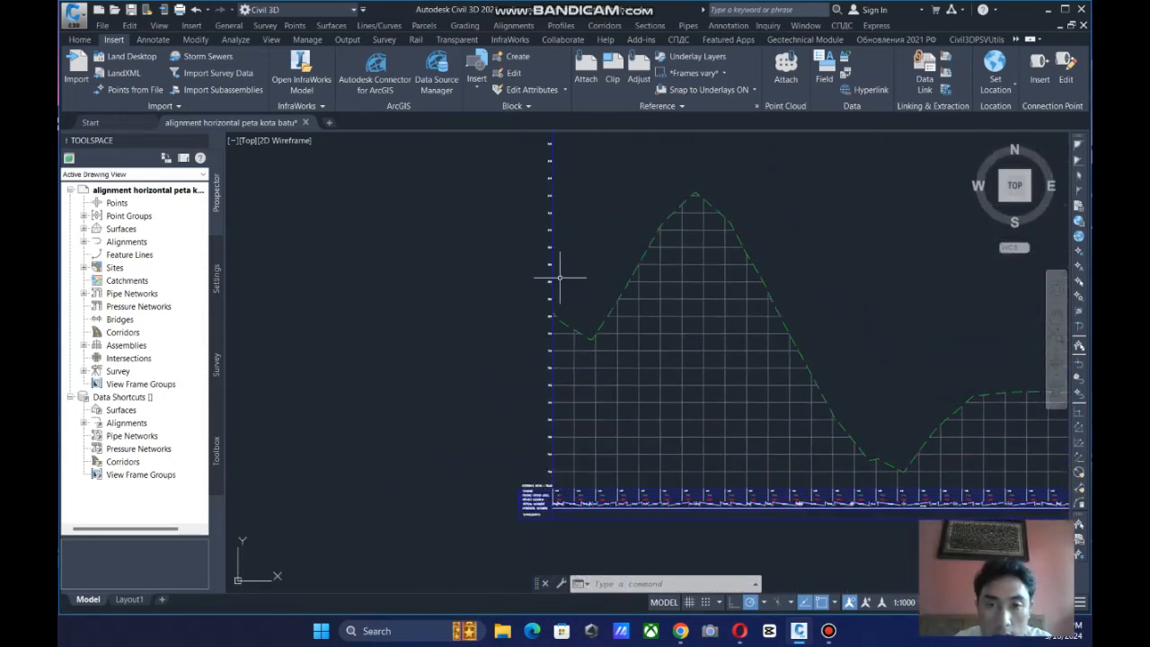
# Compare the course of the alignment on the contour map with the ground line at the profile view's start.
pyautogui.scroll(-4, 588, 392)
pyautogui.moveTo(589, 392); pyautogui.dragTo(597, 86, button='middle')
pyautogui.moveTo(860, 502); pyautogui.dragTo(739, 244, button='middle')
pyautogui.scroll(-2, 740, 243)
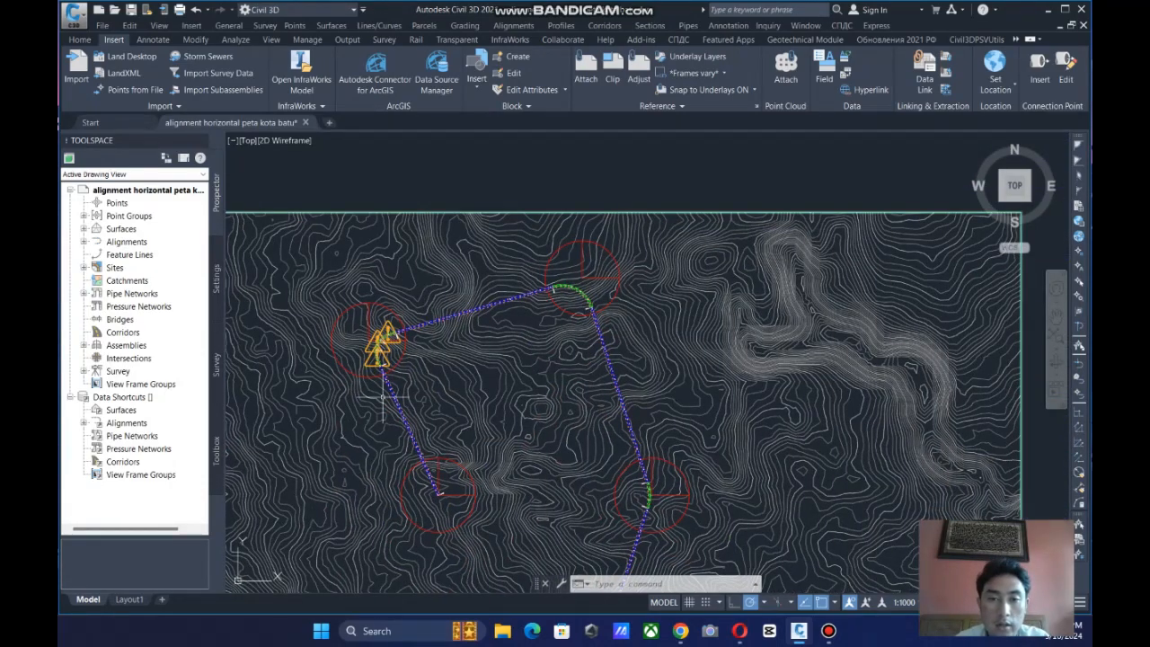
pyautogui.scroll(-6, 532, 292)
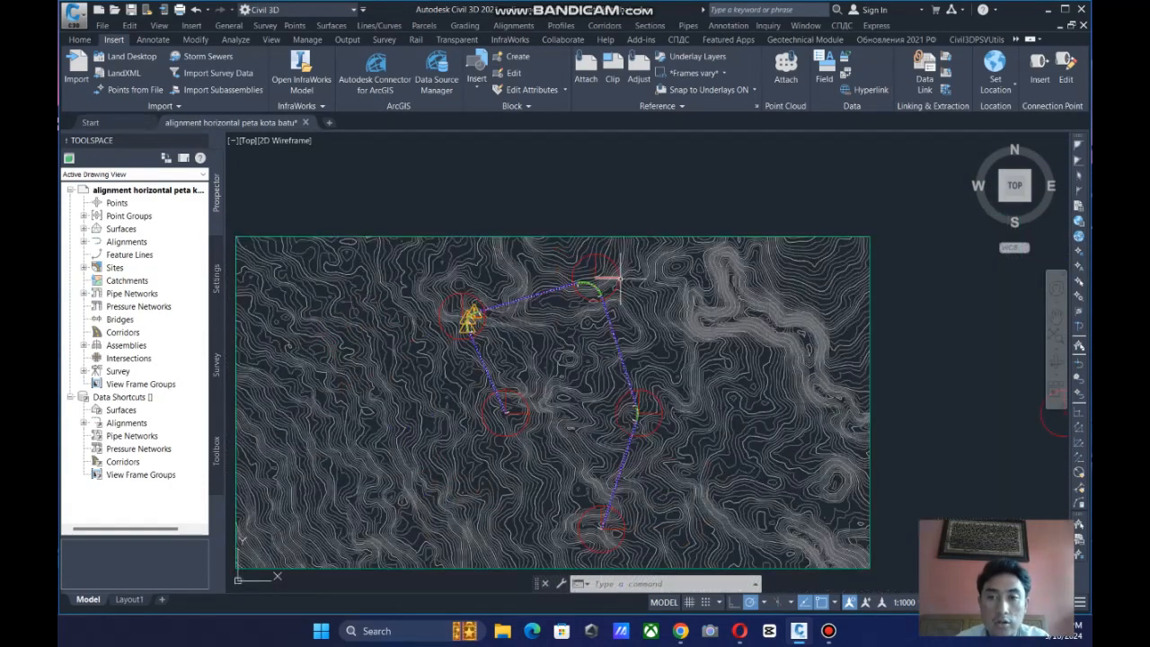
pyautogui.scroll(5, 547, 328)
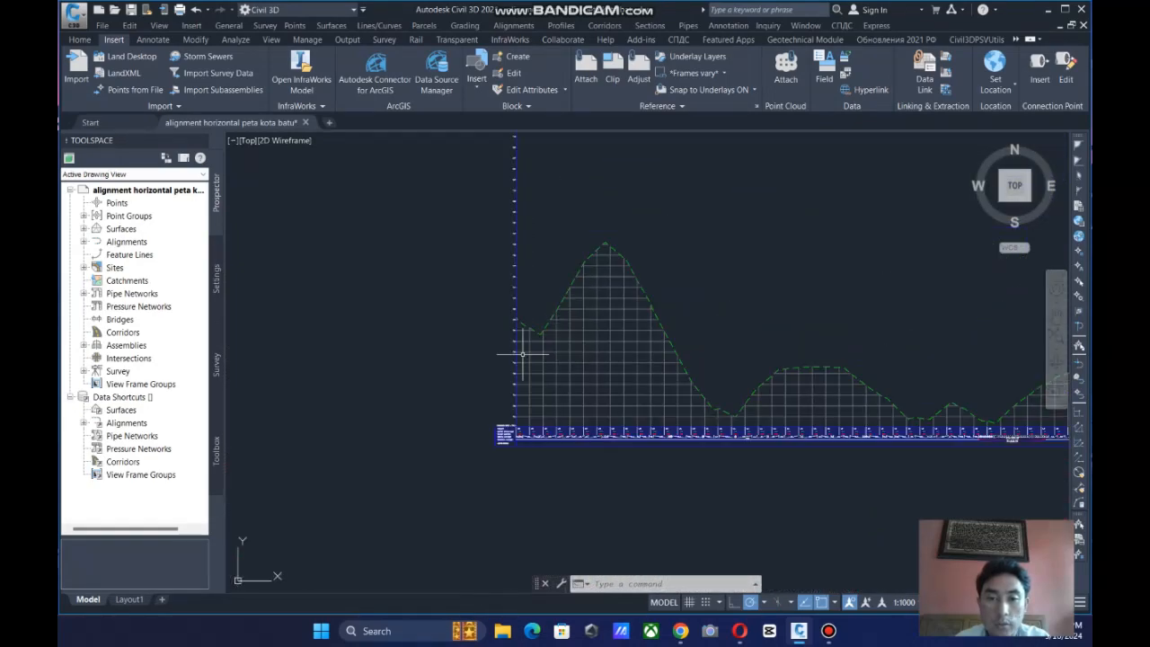
# Open the style of the PROFIL MEMANJANG profile view for editing.
pyautogui.scroll(1, 512, 334)
pyautogui.moveTo(512, 331); pyautogui.dragTo(525, 358, button='middle')
pyautogui.scroll(-1, 879, 411)
pyautogui.moveTo(879, 410); pyautogui.dragTo(713, 339, button='middle')
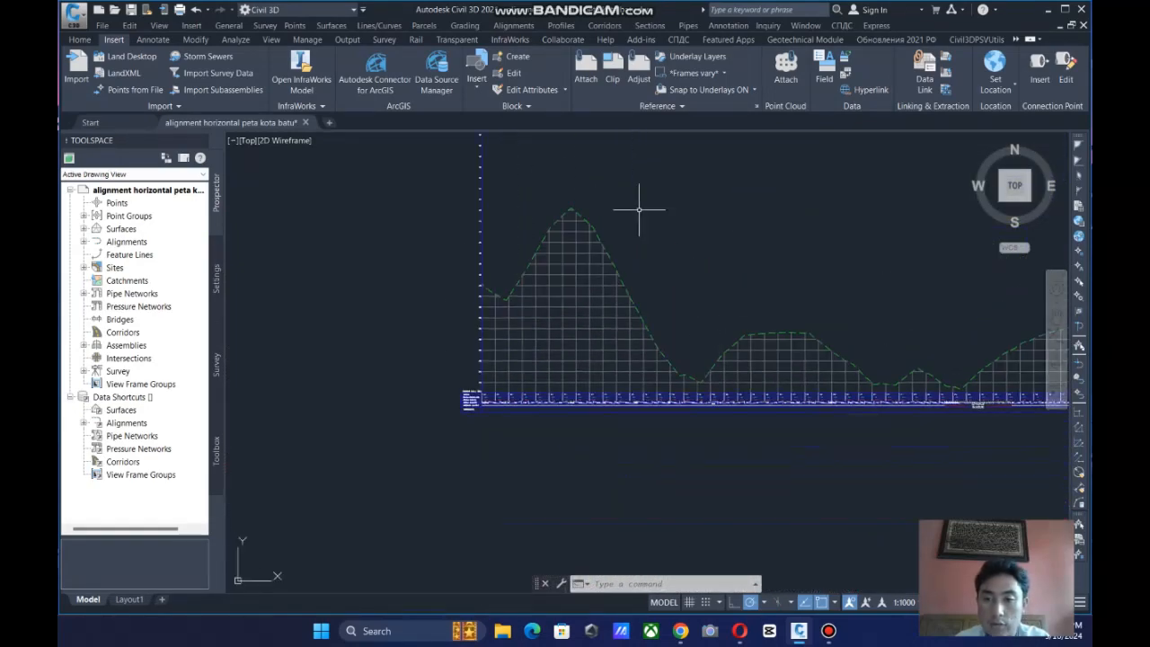
pyautogui.click(554, 351)
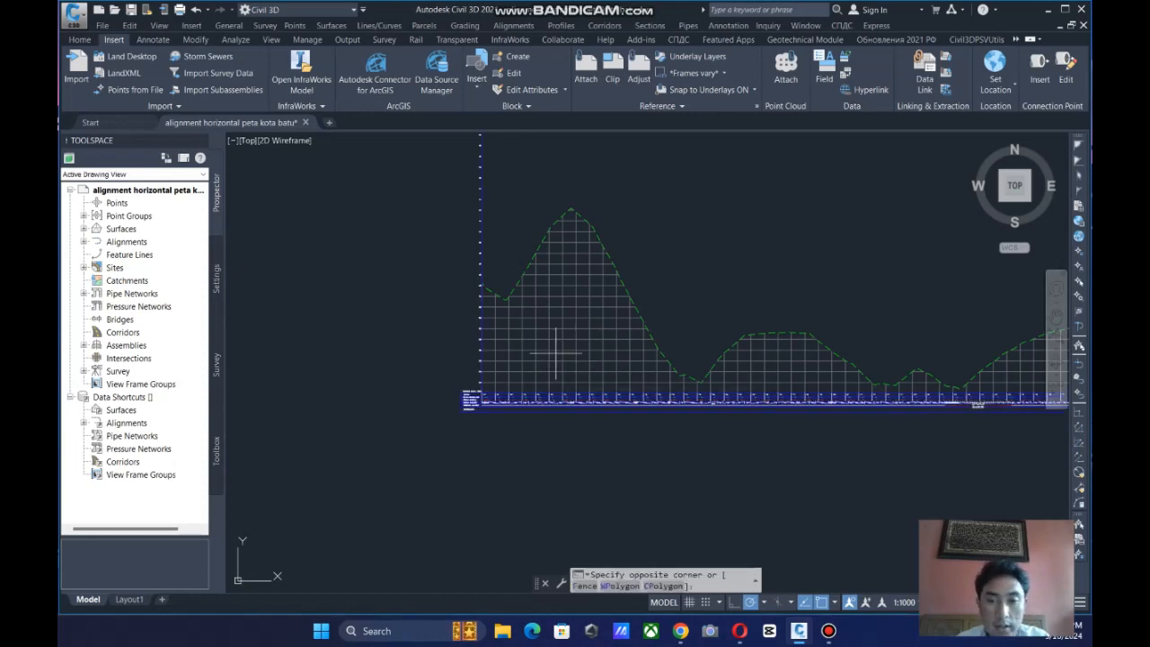
pyautogui.click(588, 241)
pyautogui.click(568, 323)
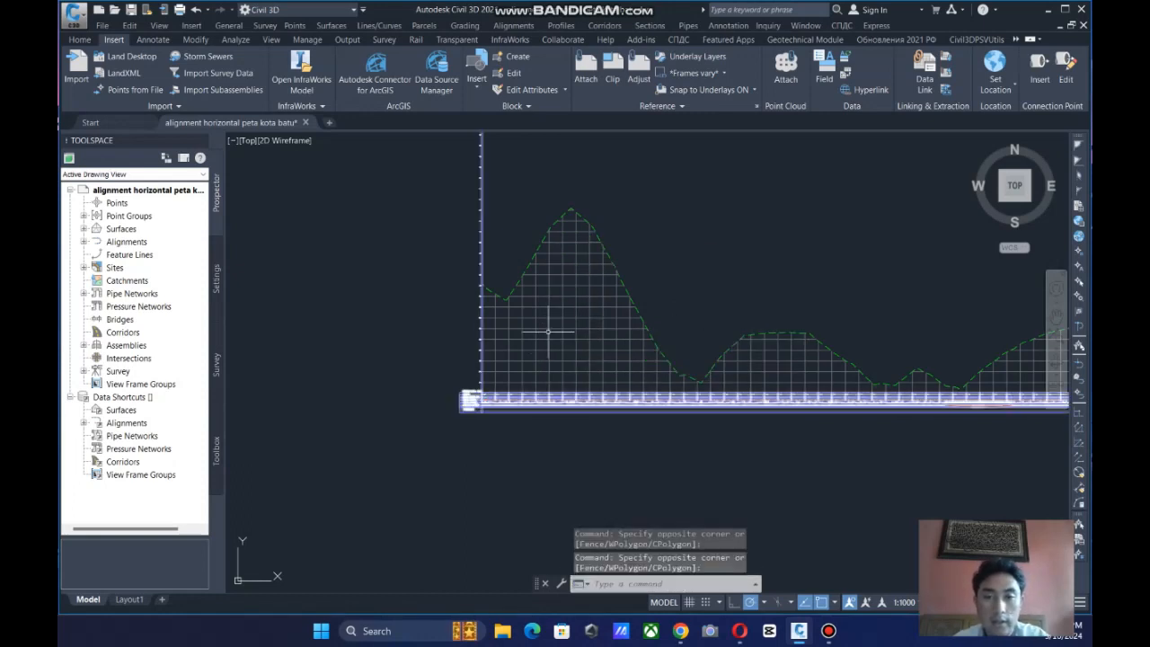
pyautogui.click(543, 321)
pyautogui.rightClick(572, 331)
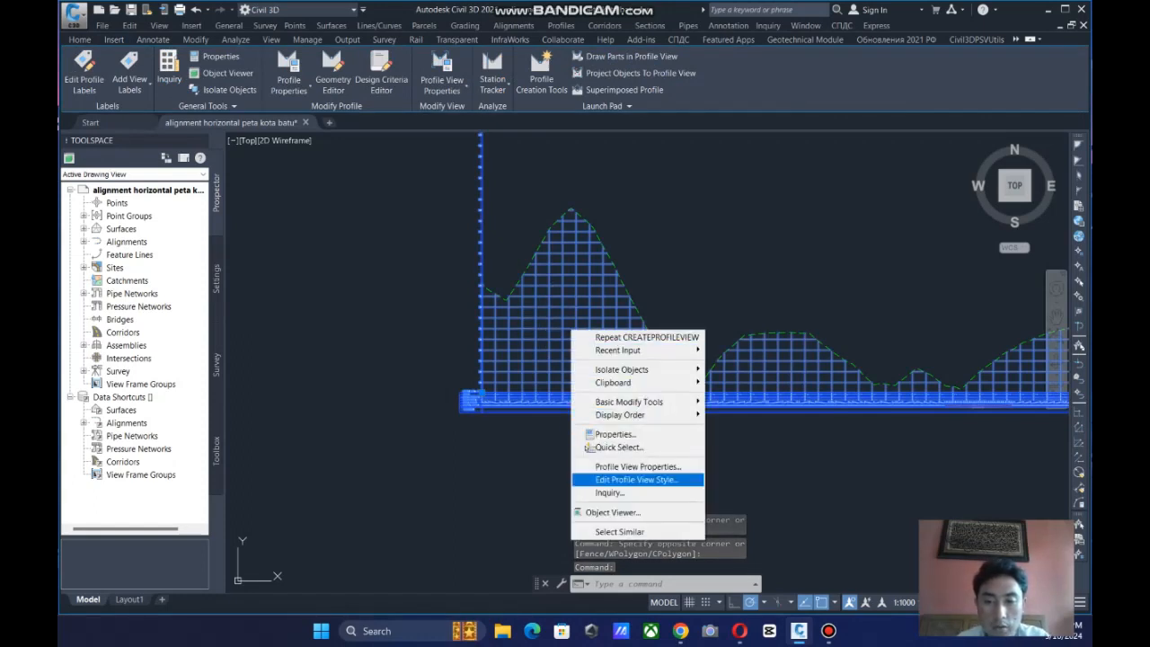
pyautogui.click(636, 479)
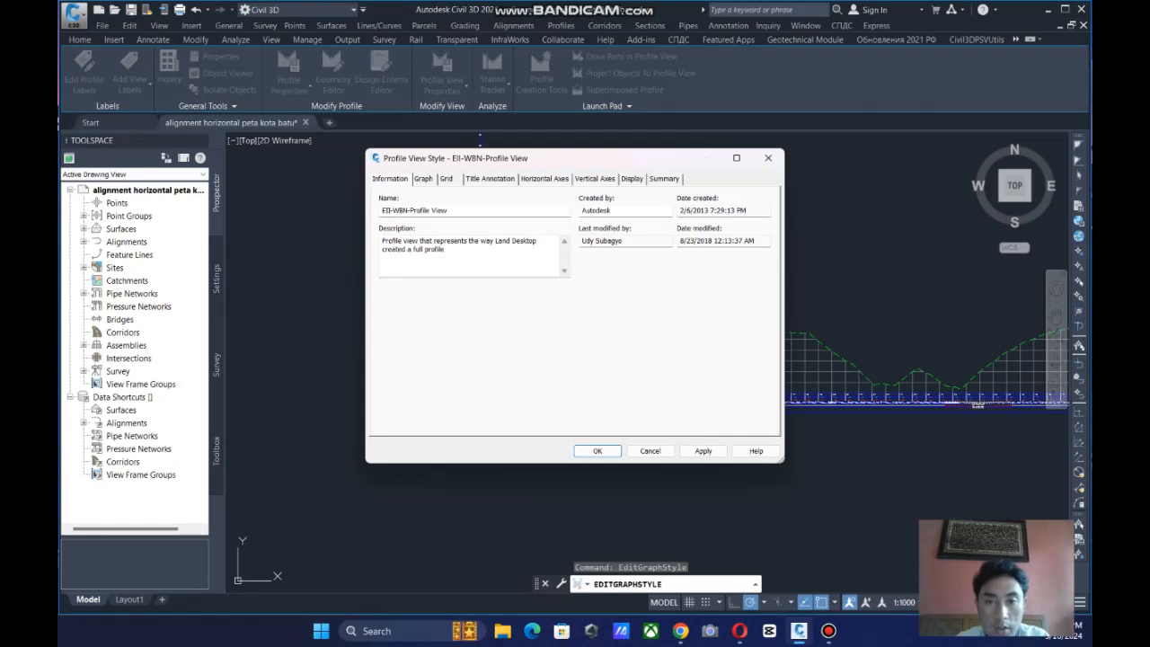
# Review the profile view style's general information, vertical scale, grid, title annotation, axes, display and summary settings, then close it without edits.
pyautogui.click(423, 178)
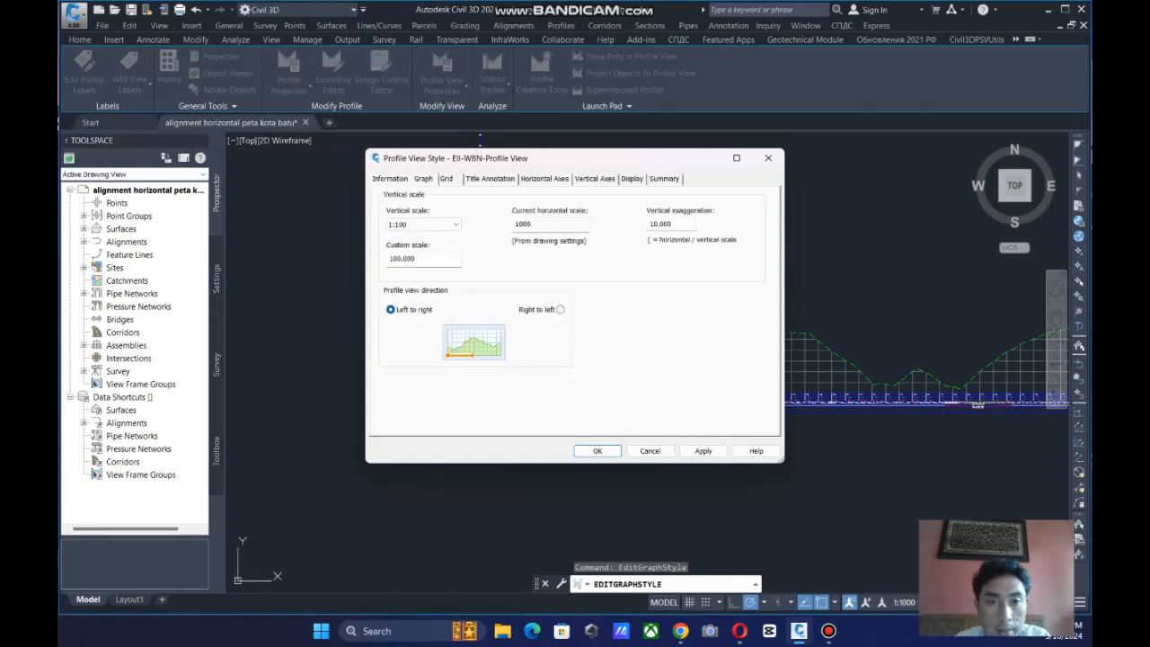
pyautogui.click(389, 178)
pyautogui.click(489, 178)
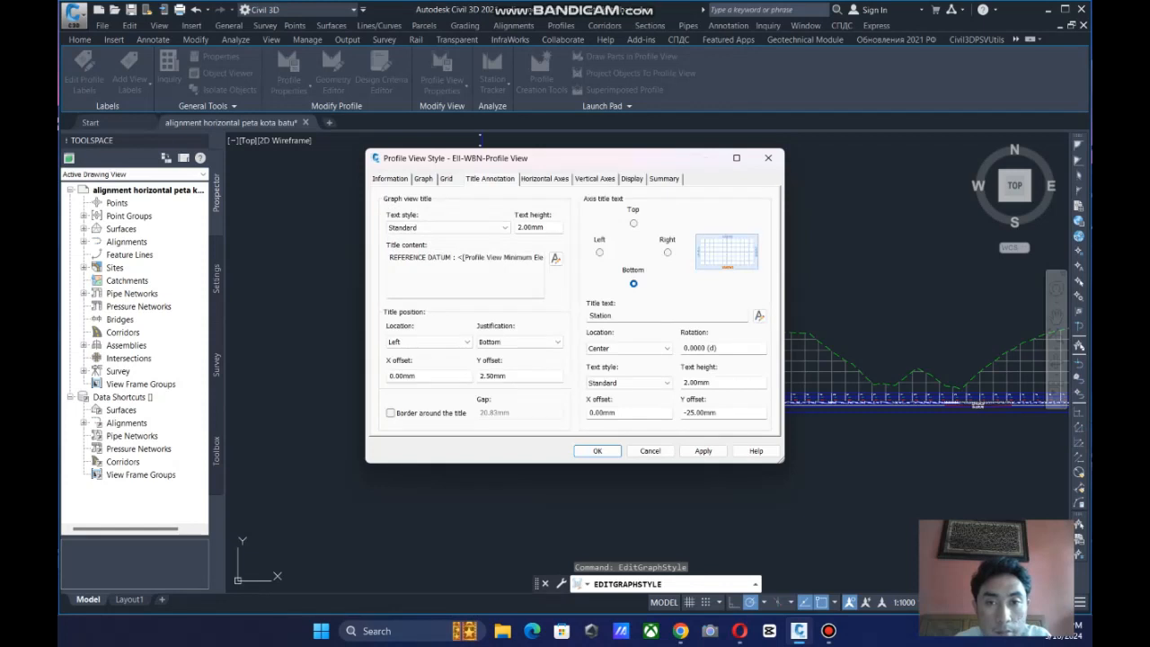
pyautogui.click(594, 178)
pyautogui.click(631, 178)
pyautogui.click(663, 178)
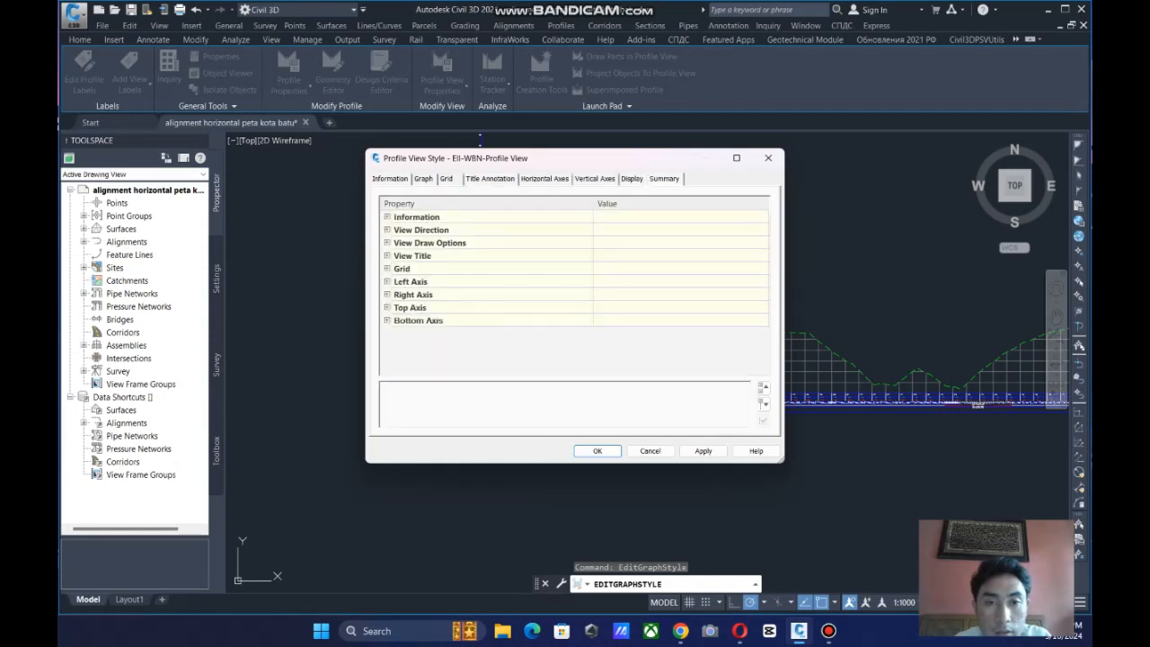
pyautogui.click(446, 178)
pyautogui.click(422, 177)
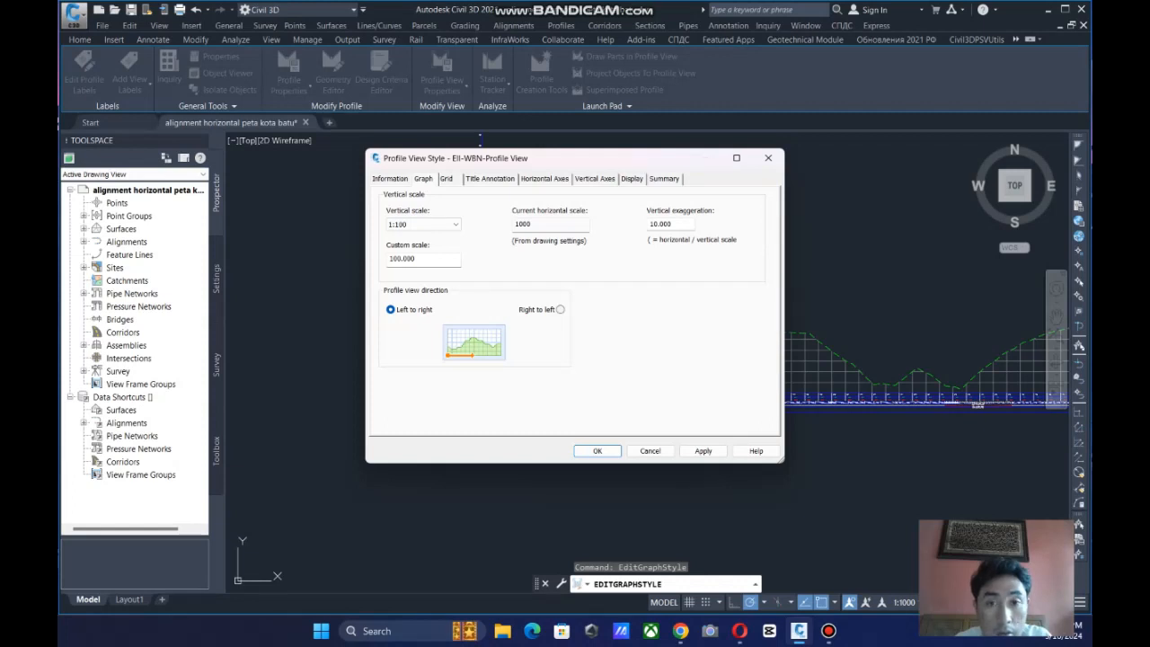
pyautogui.click(389, 178)
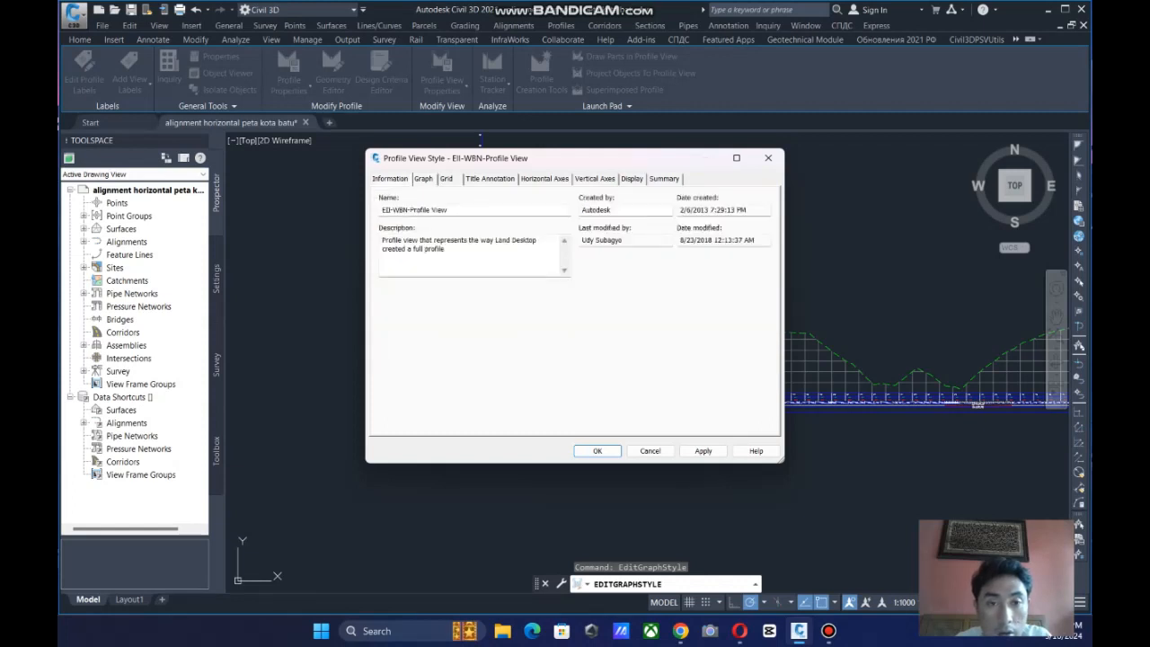
pyautogui.click(422, 178)
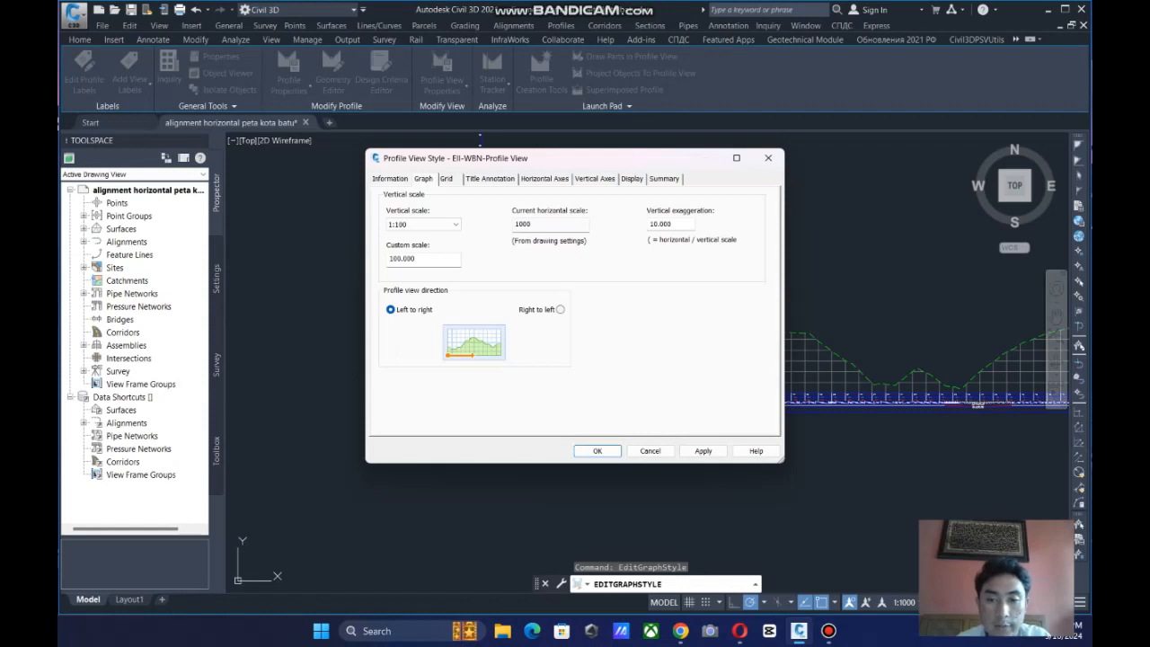
pyautogui.press('Return')
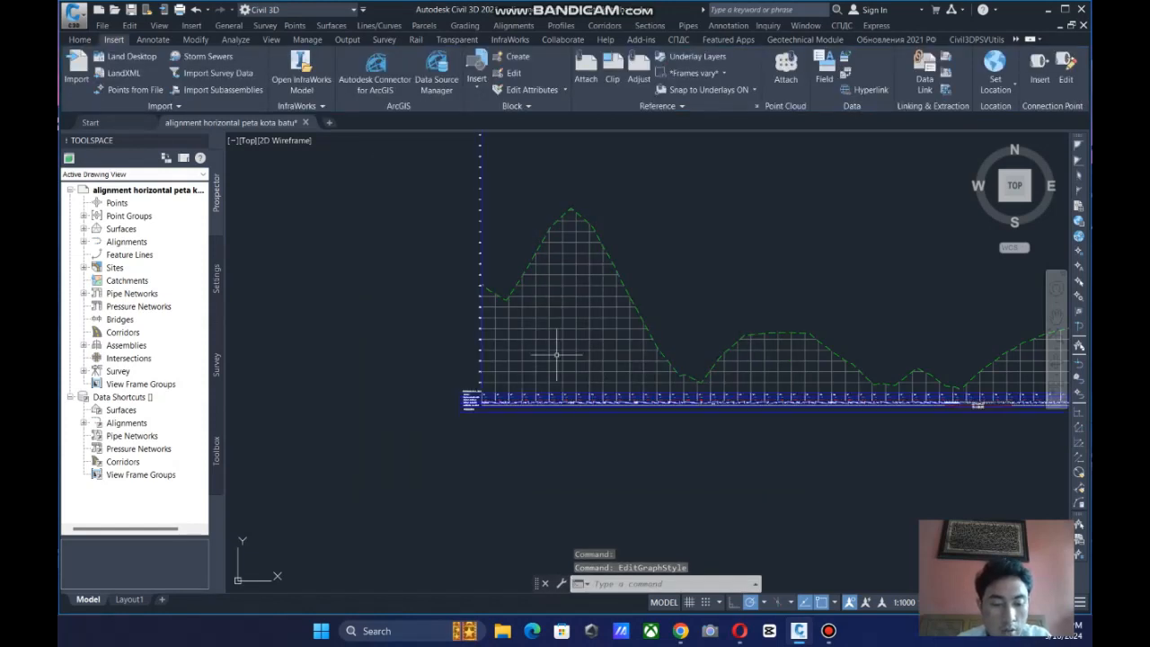
# Start a new profile by layout on the profile view and name it TRIAL.
pyautogui.scroll(-4, 669, 325)
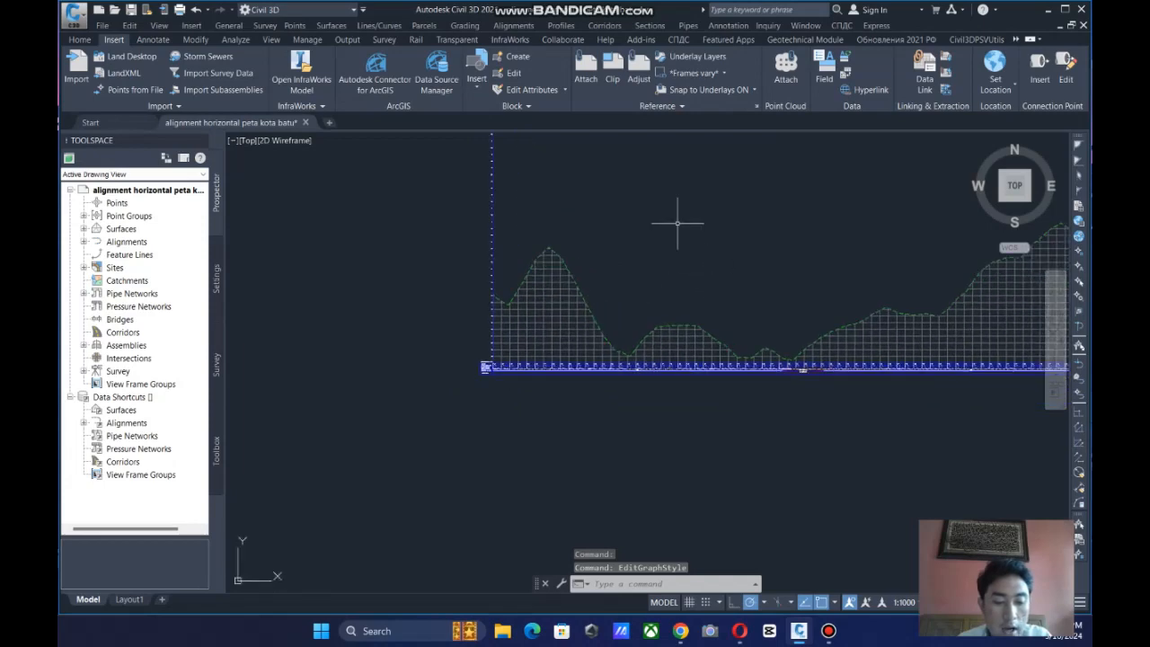
pyautogui.moveTo(672, 323)
pyautogui.mouseDown(button='middle')
pyautogui.moveTo(641, 308)
pyautogui.moveTo(727, 300)
pyautogui.moveTo(611, 318)
pyautogui.mouseUp(button='middle')
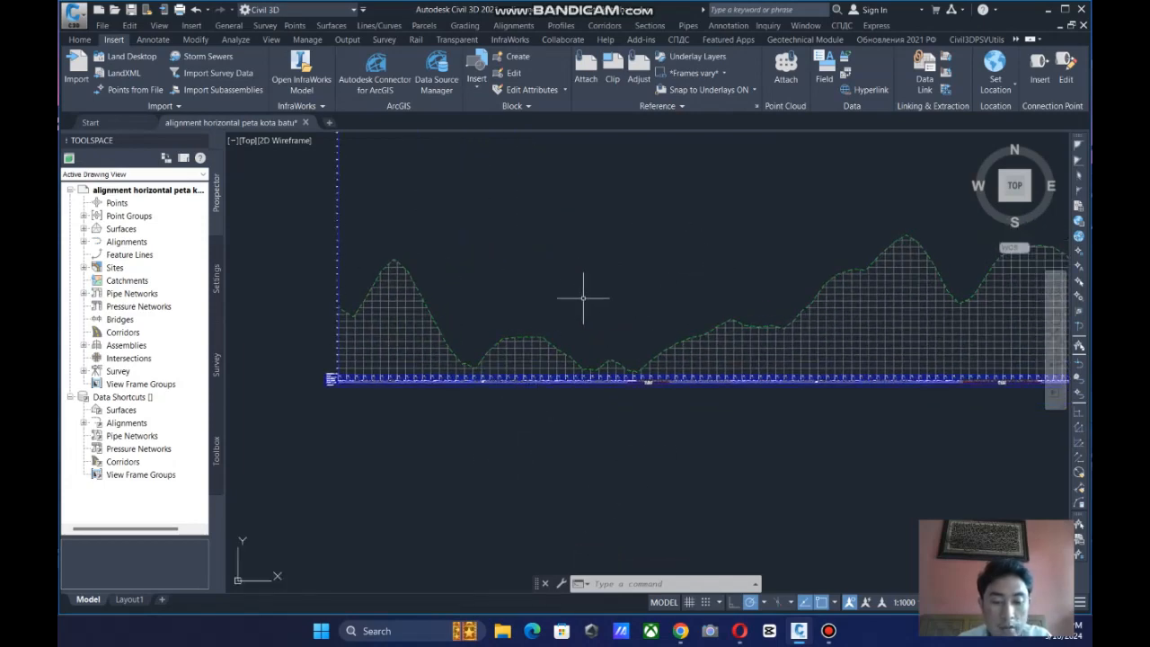
pyautogui.click(393, 331)
pyautogui.click(398, 321)
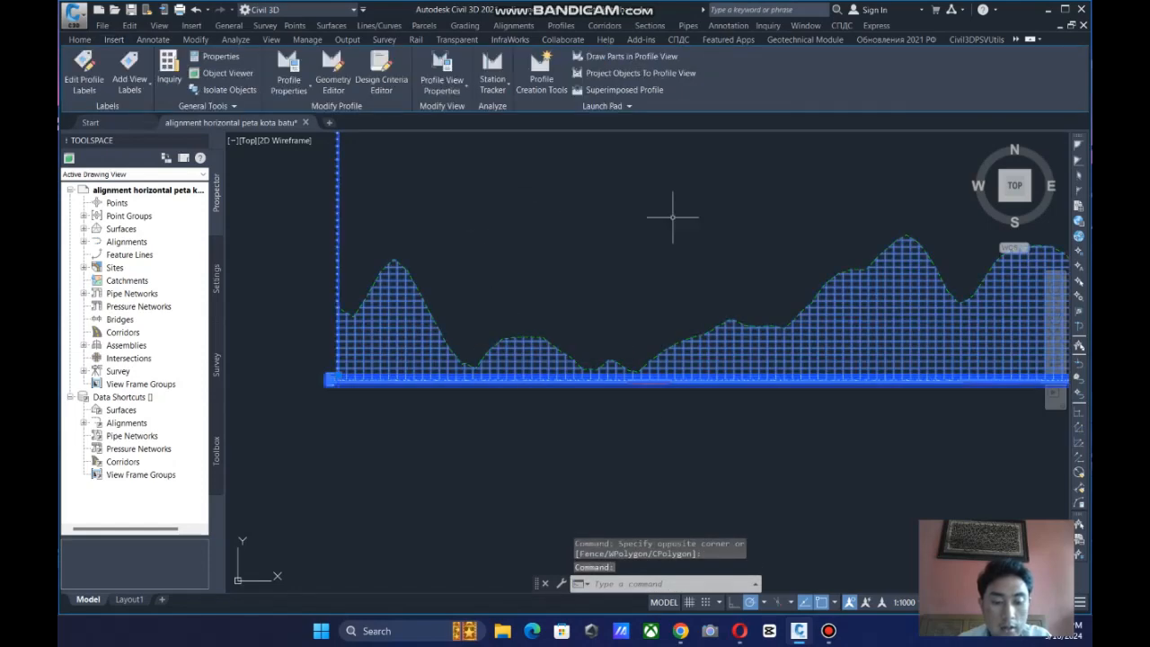
pyautogui.click(561, 25)
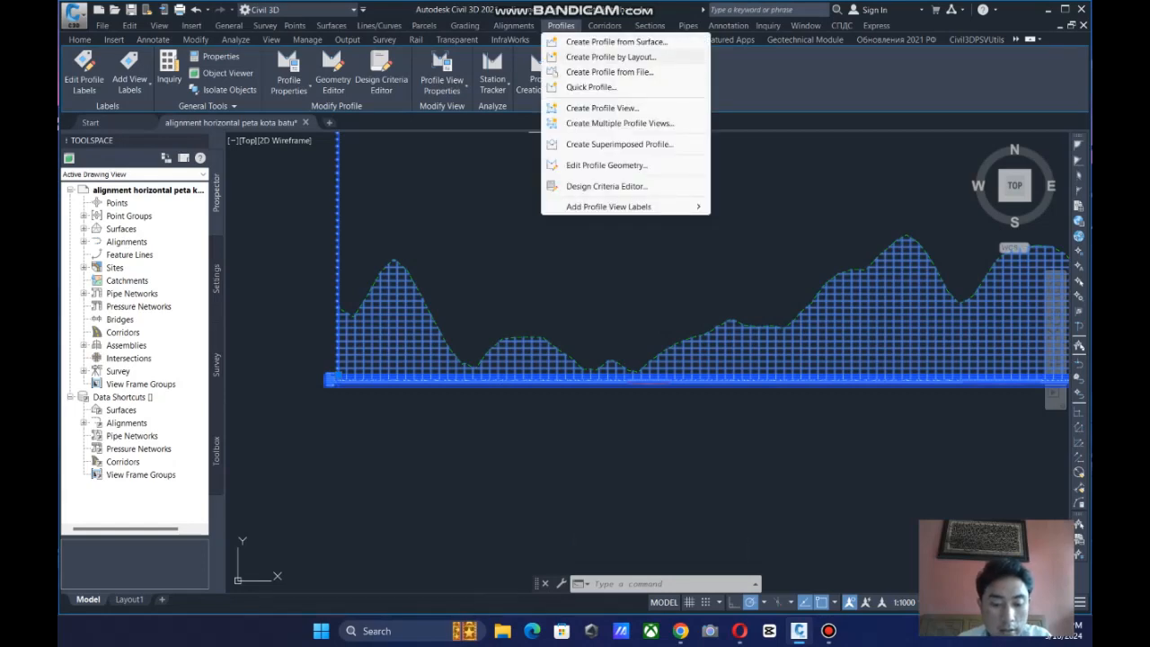
pyautogui.click(611, 56)
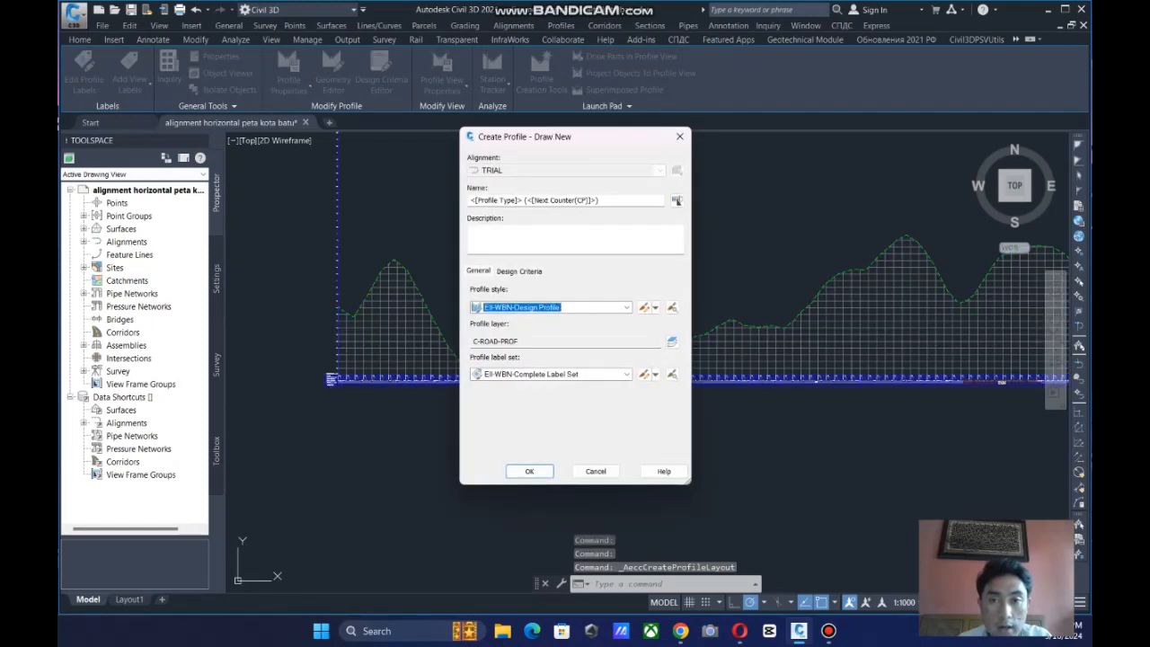
pyautogui.moveTo(599, 201); pyautogui.dragTo(469, 200)
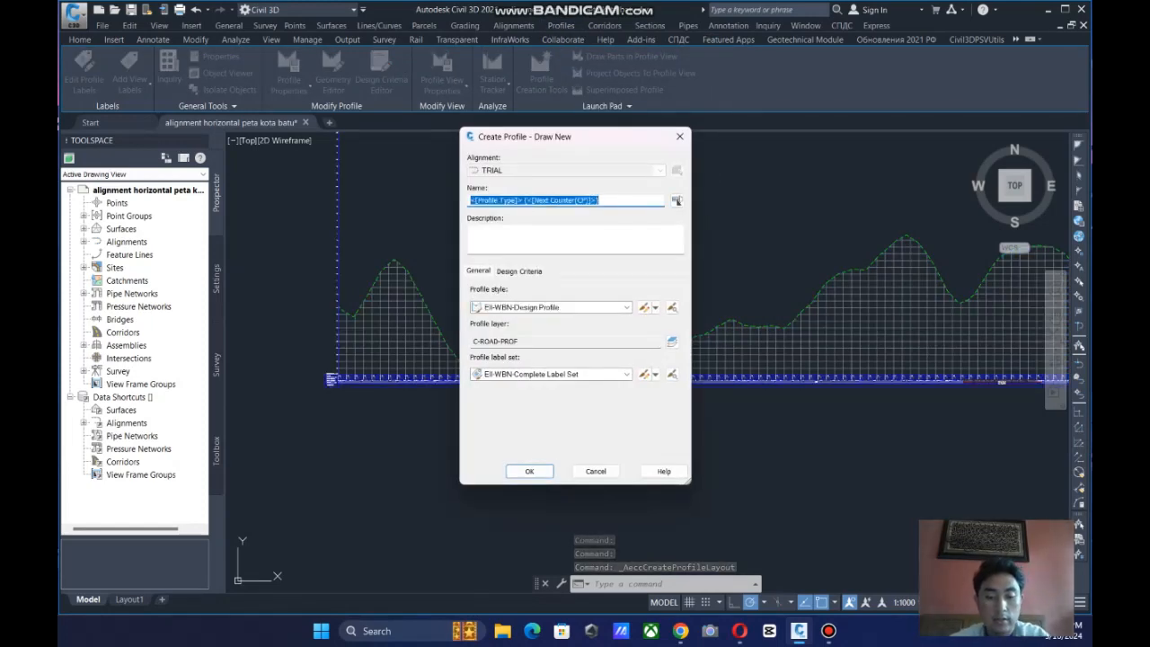
pyautogui.write('TRIAL')
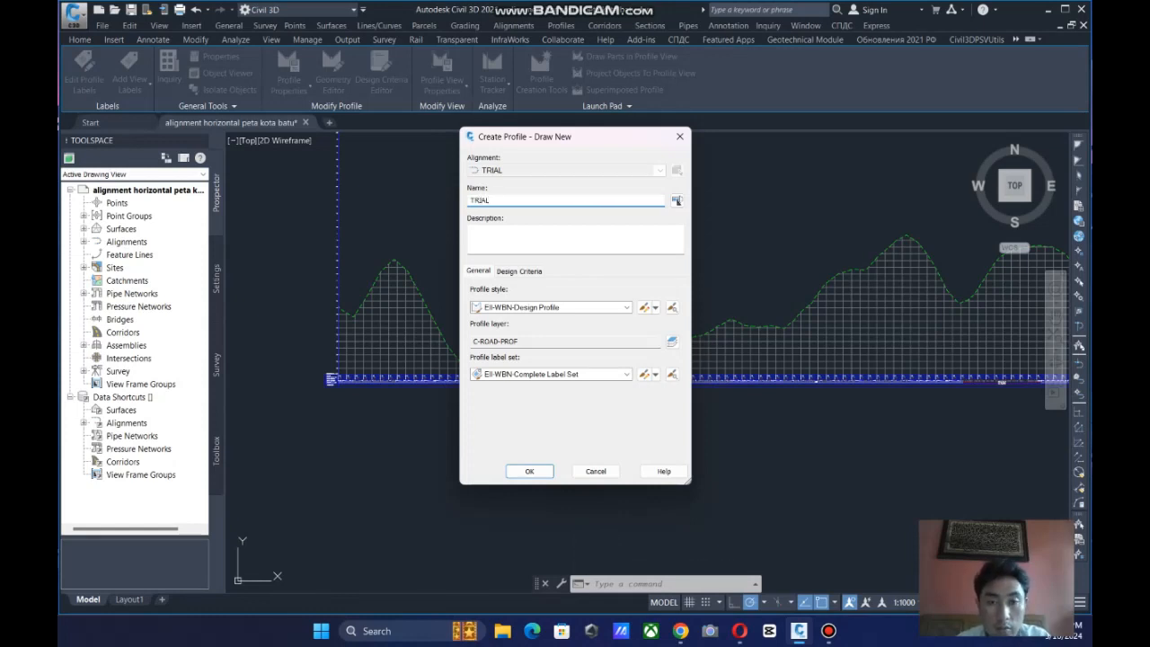
# Enable criteria-based design with the design criteria file and the Basic check set, then create the layout profile.
pyautogui.click(518, 270)
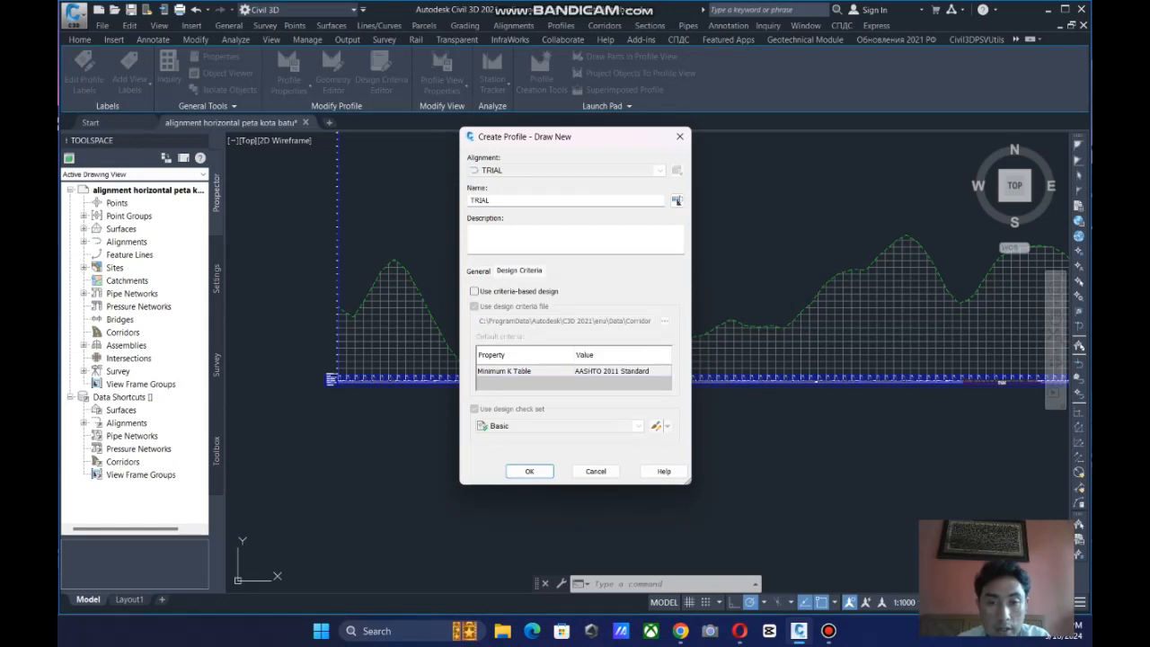
pyautogui.click(474, 291)
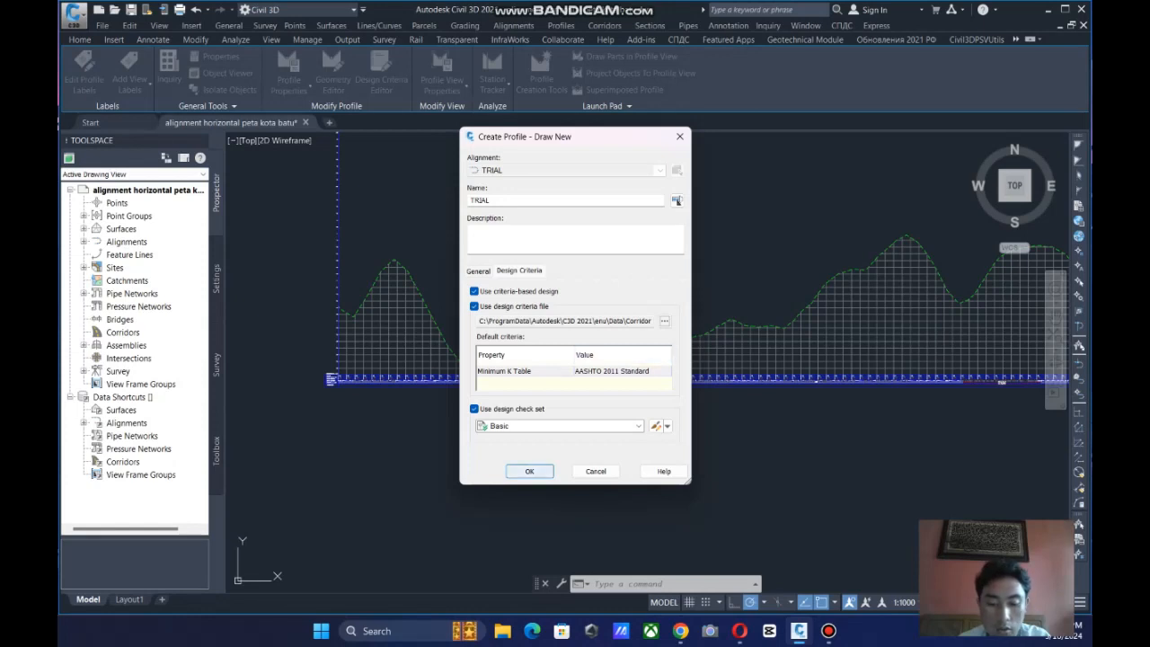
pyautogui.press('Return')
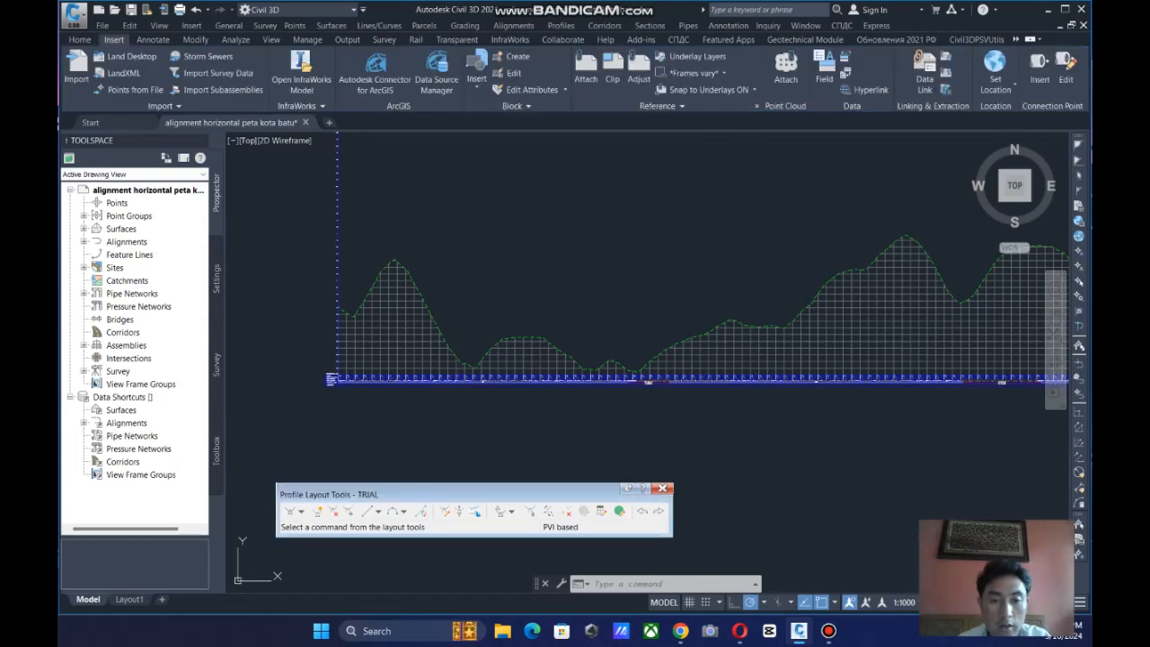
# Begin drawing tangents without curves for the TRIAL profile, starting on the profile view's elevation axis at 784.
pyautogui.scroll(-2, 555, 262)
pyautogui.moveTo(555, 263); pyautogui.dragTo(526, 399, button='middle')
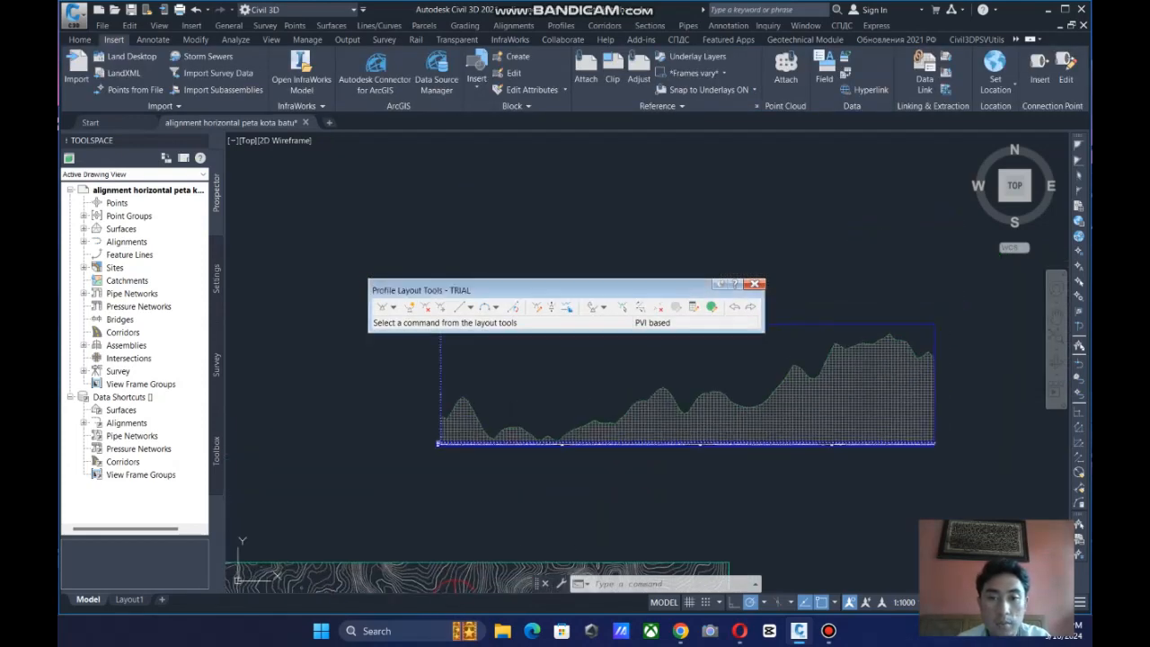
pyautogui.moveTo(423, 290); pyautogui.dragTo(418, 219)
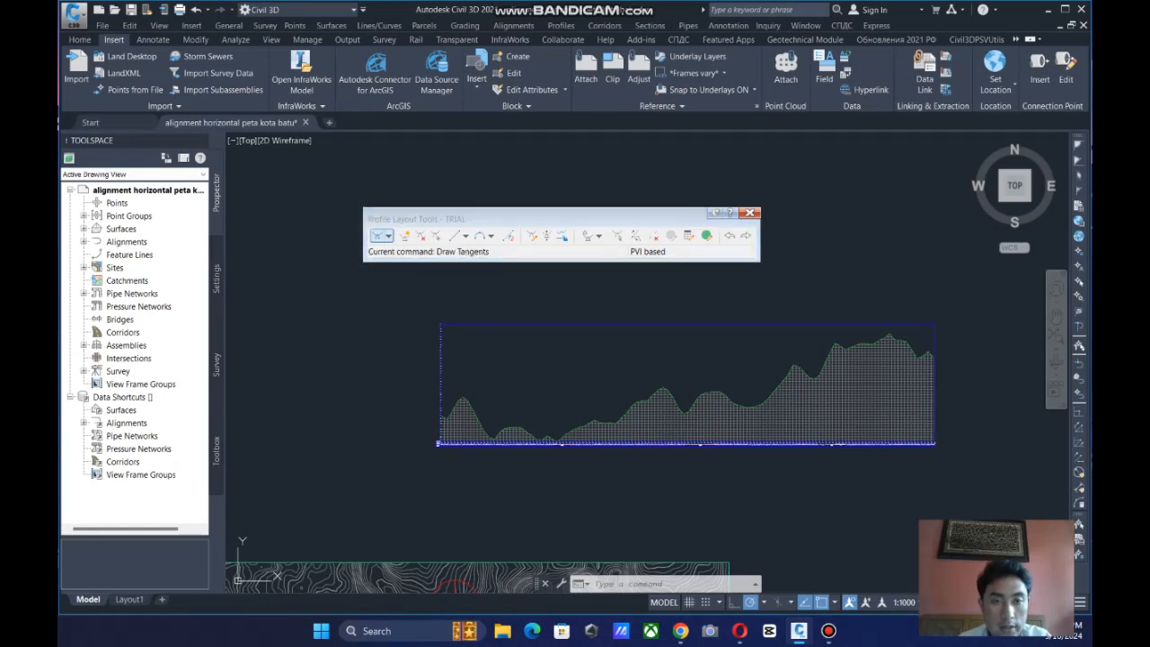
pyautogui.click(387, 236)
pyautogui.click(419, 251)
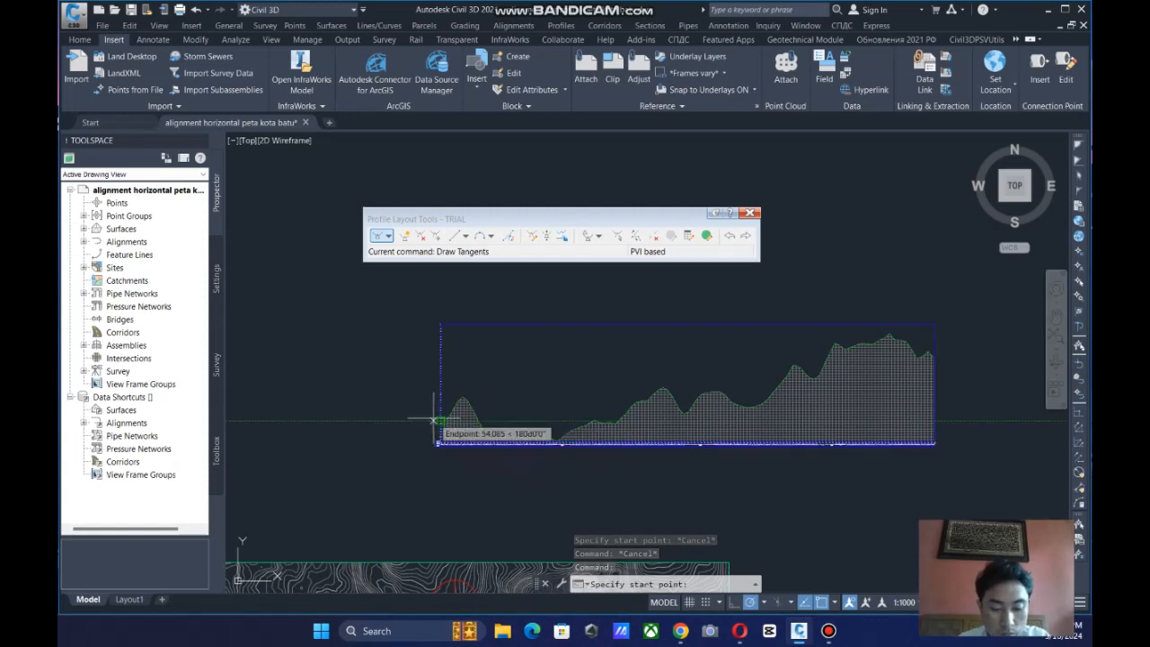
pyautogui.scroll(3, 424, 413)
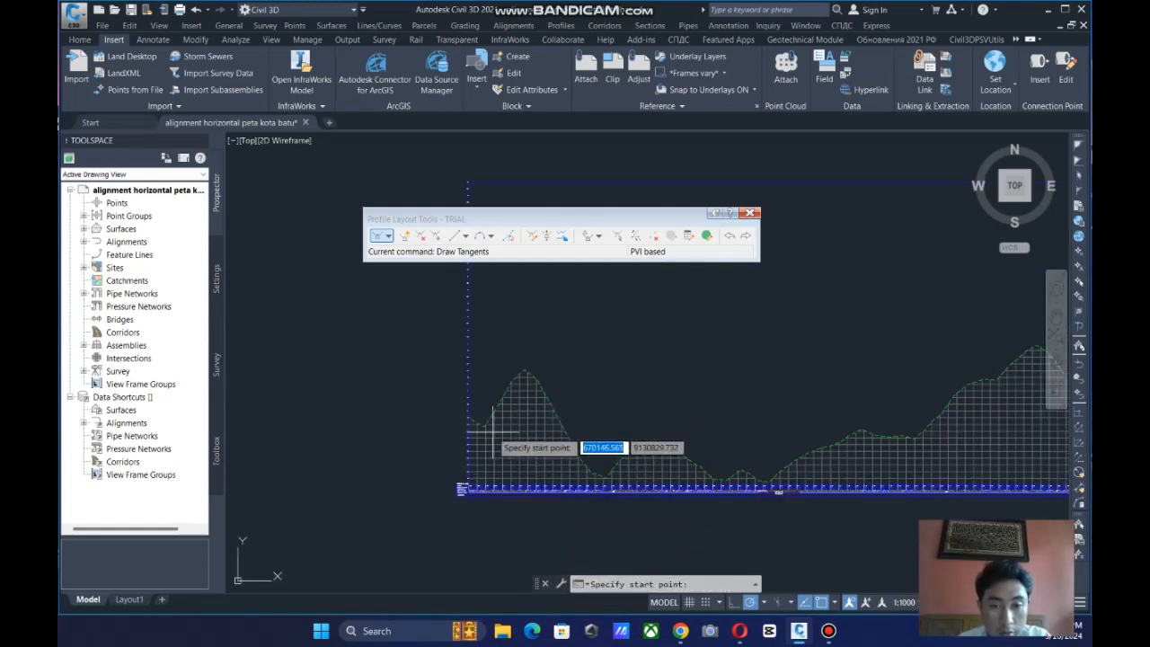
pyautogui.moveTo(493, 432); pyautogui.dragTo(411, 398, button='middle')
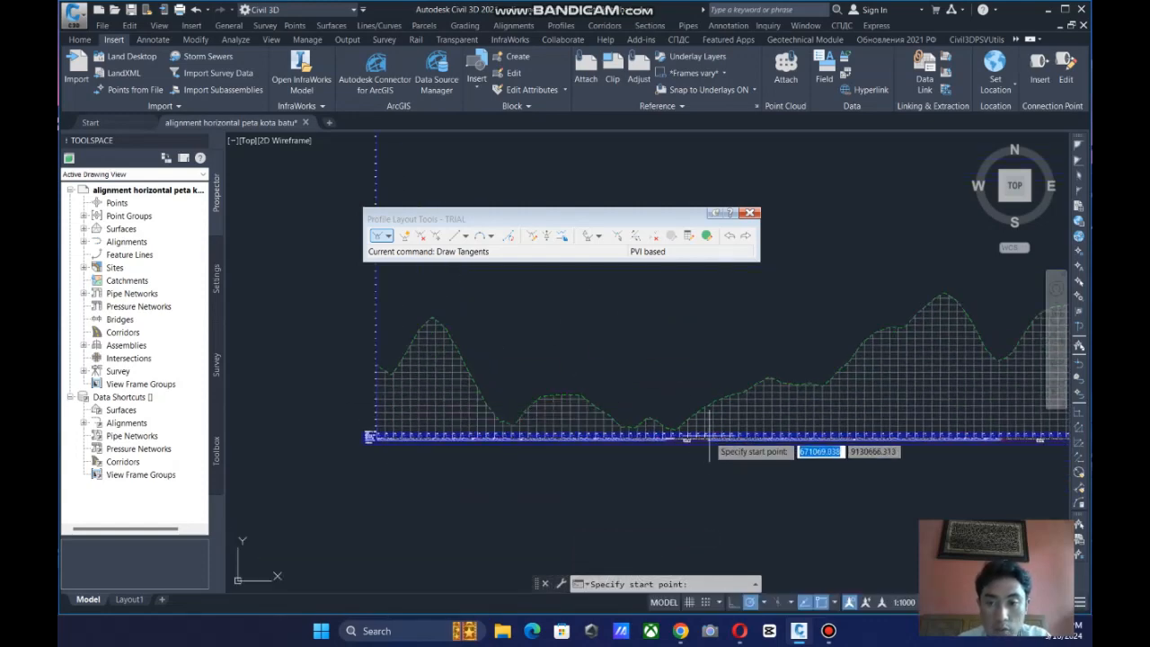
pyautogui.scroll(3, 368, 396)
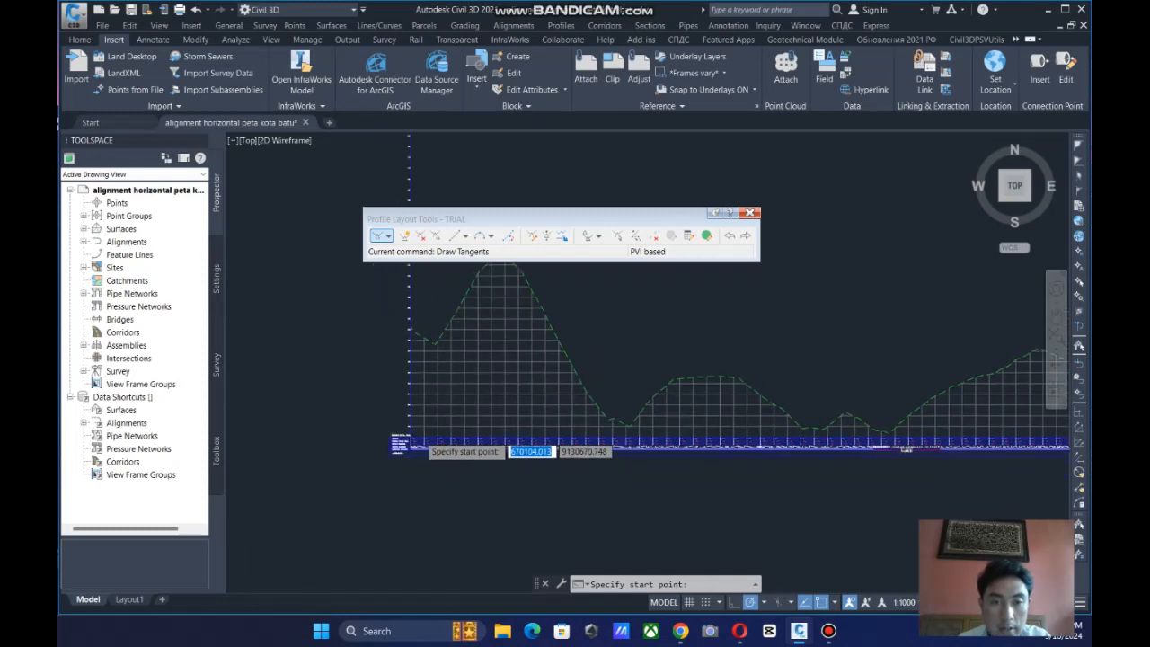
pyautogui.scroll(3, 421, 440)
pyautogui.scroll(3, 411, 450)
pyautogui.scroll(2, 410, 409)
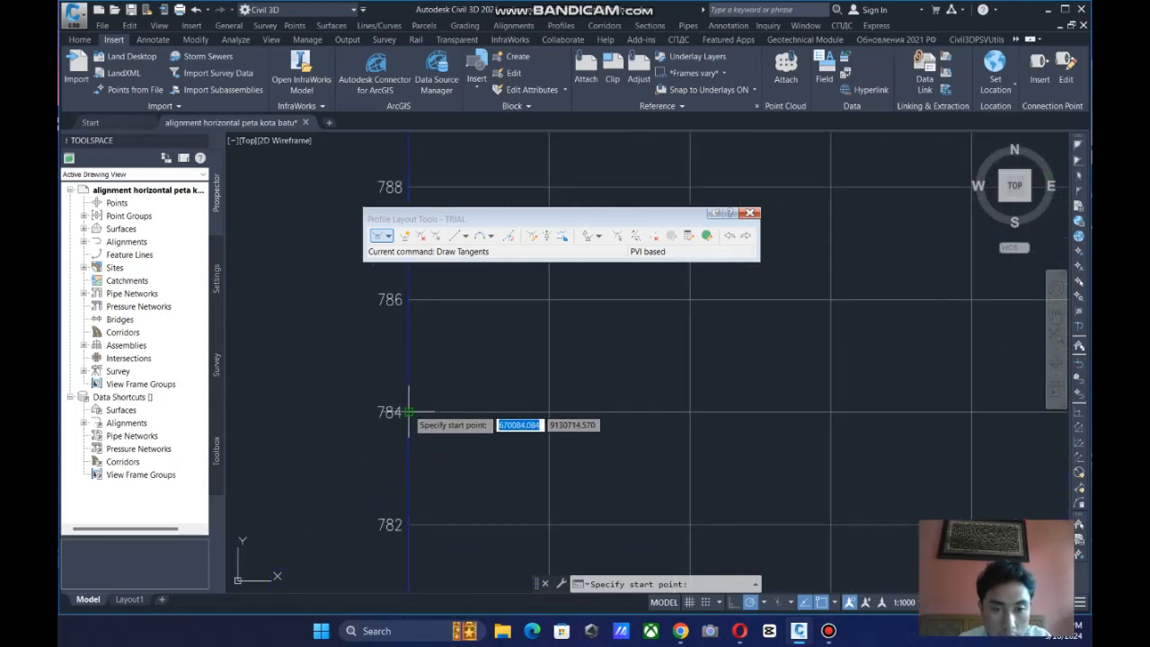
pyautogui.click(410, 413)
# Draw a nearly level tangent to the ground line before the first valley, then a gently rising one to the ground line past the second hill.
pyautogui.scroll(-2, 413, 412)
pyautogui.scroll(-3, 423, 360)
pyautogui.moveTo(632, 380); pyautogui.dragTo(485, 366, button='middle')
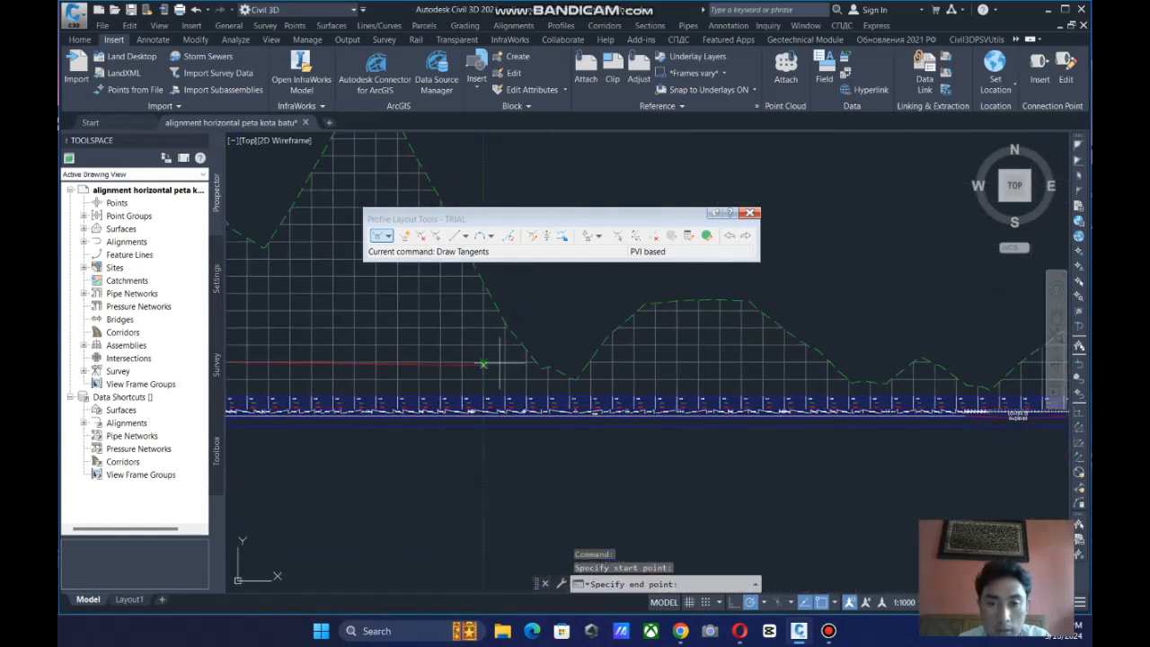
pyautogui.click(549, 366)
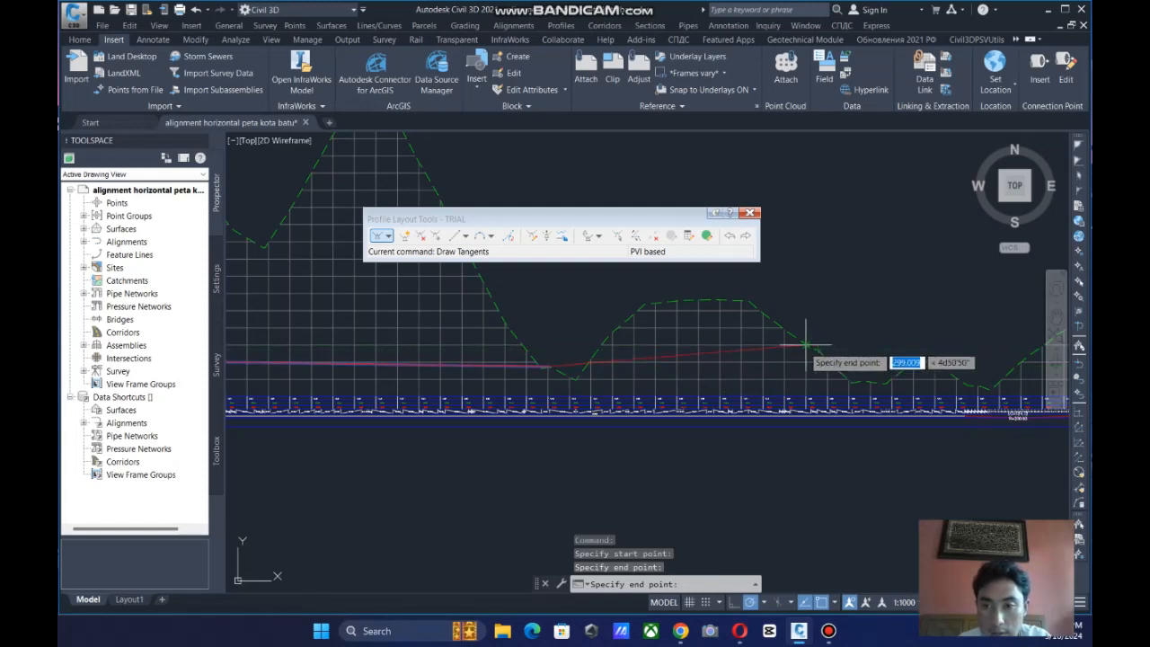
pyautogui.scroll(4, 540, 389)
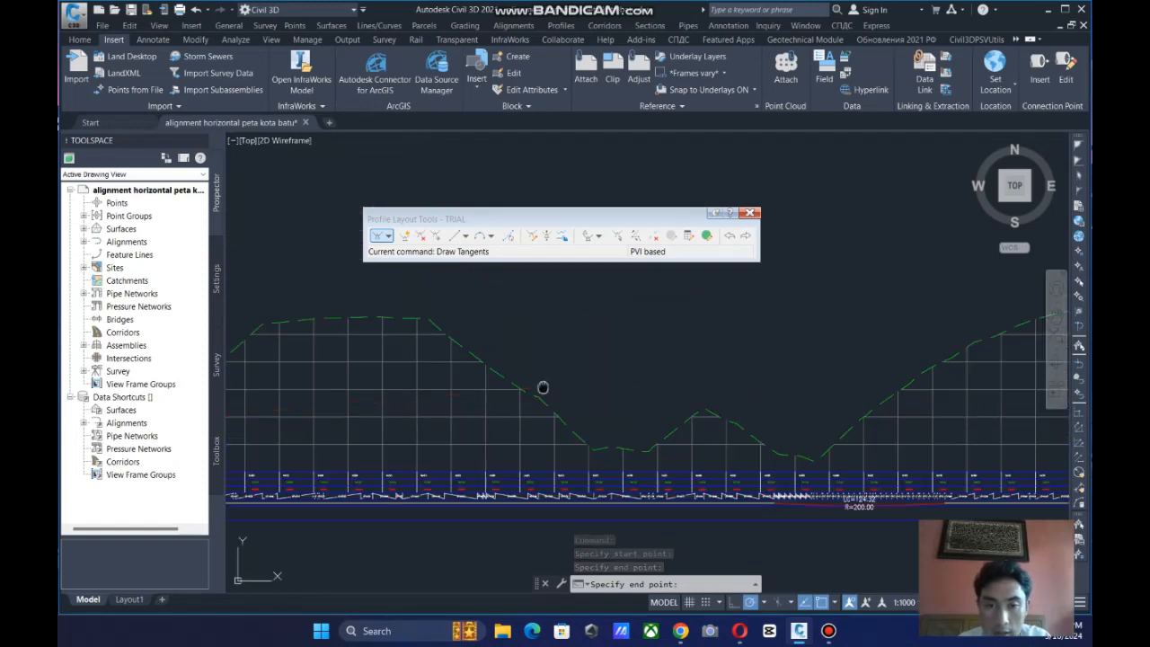
pyautogui.click(687, 406)
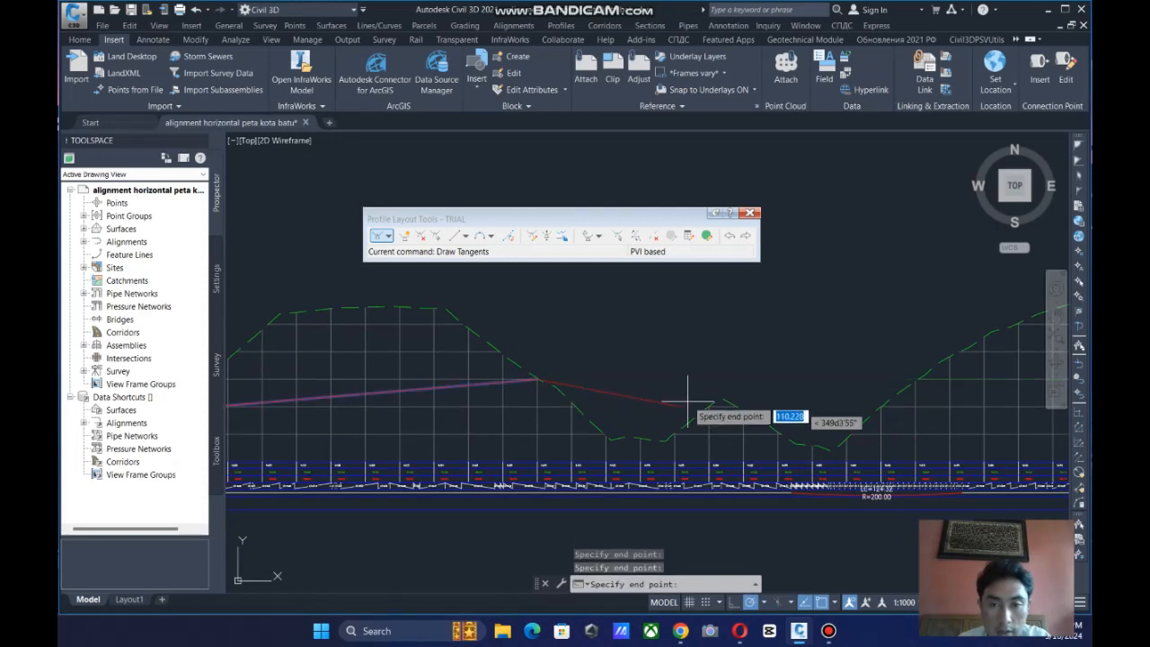
# Continue the TRIAL profile with gently rising tangents below the ground line, ending under the broad dip before the last climb.
pyautogui.scroll(-4, 503, 359)
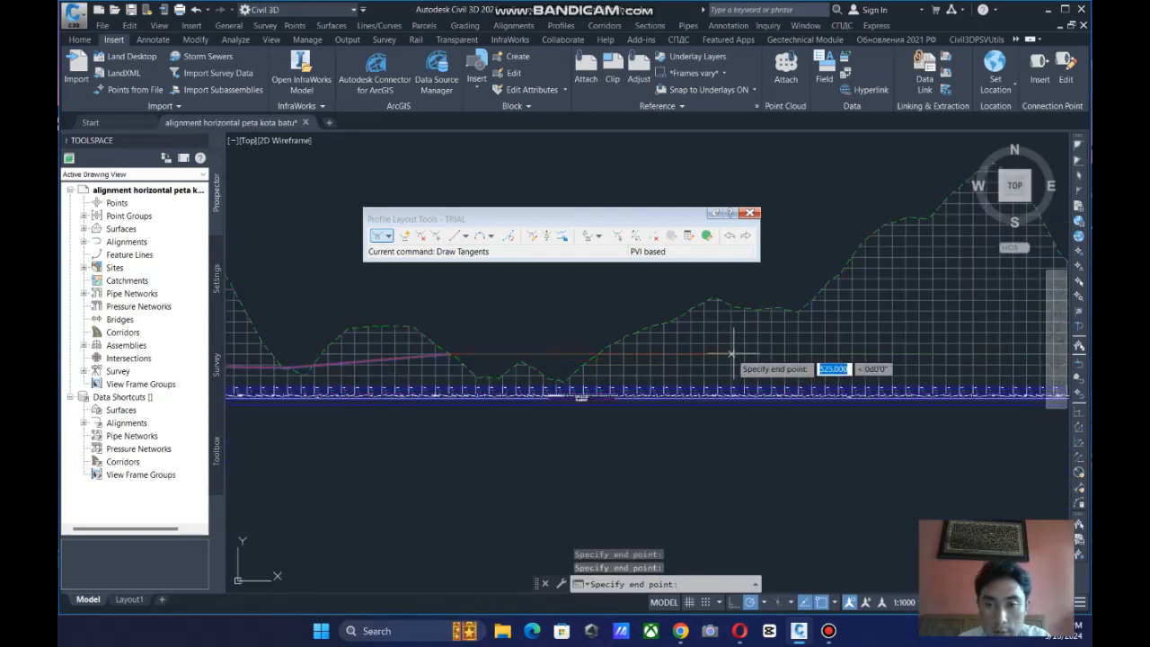
pyautogui.moveTo(892, 353); pyautogui.dragTo(523, 369, button='middle')
pyautogui.scroll(-1, 524, 369)
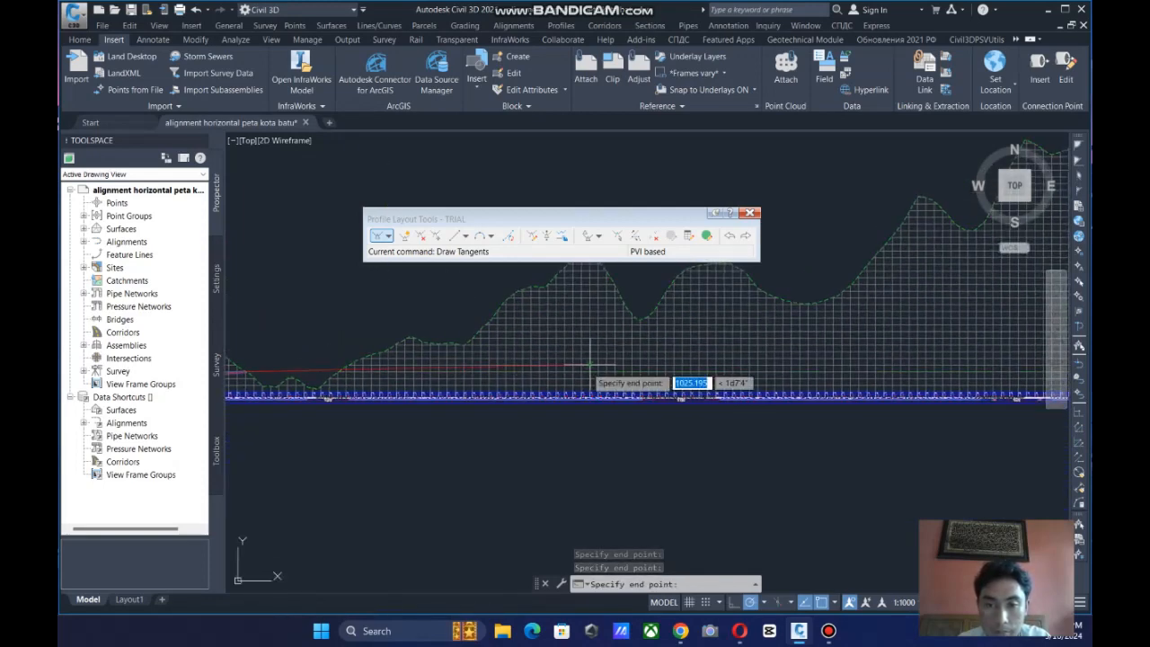
pyautogui.click(809, 342)
pyautogui.scroll(-1, 809, 338)
pyautogui.moveTo(809, 338); pyautogui.dragTo(372, 337, button='middle')
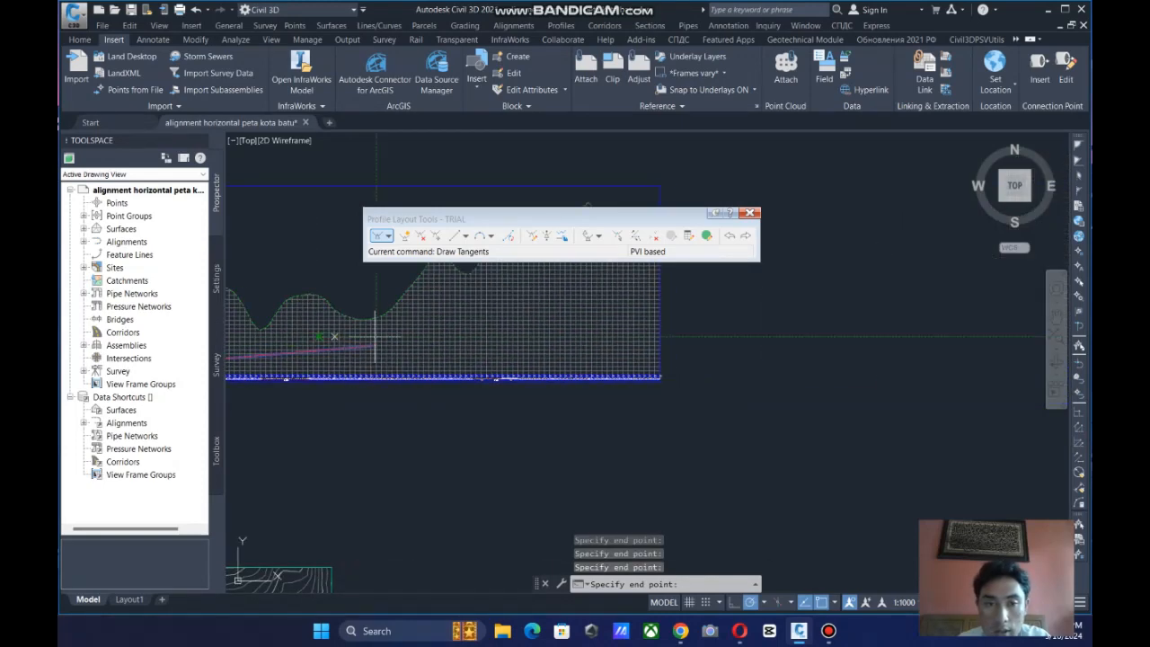
# Draw a slightly falling tangent and a steeper rising one to the end of the profile view, and finish the tangents.
pyautogui.click(554, 353)
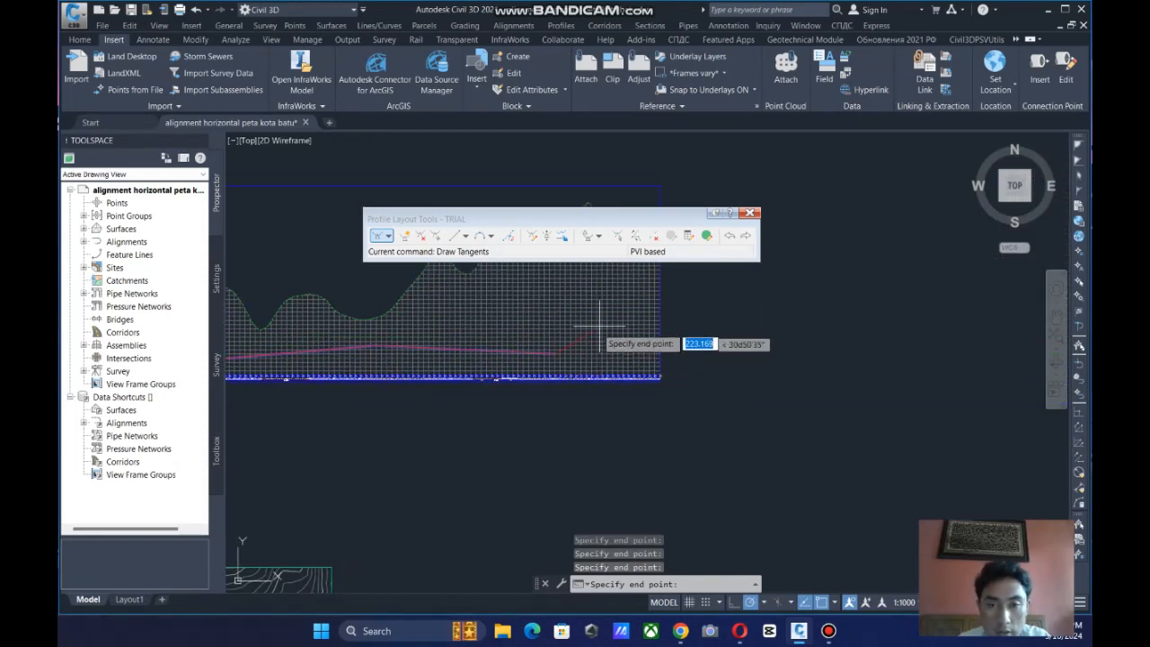
pyautogui.click(661, 312)
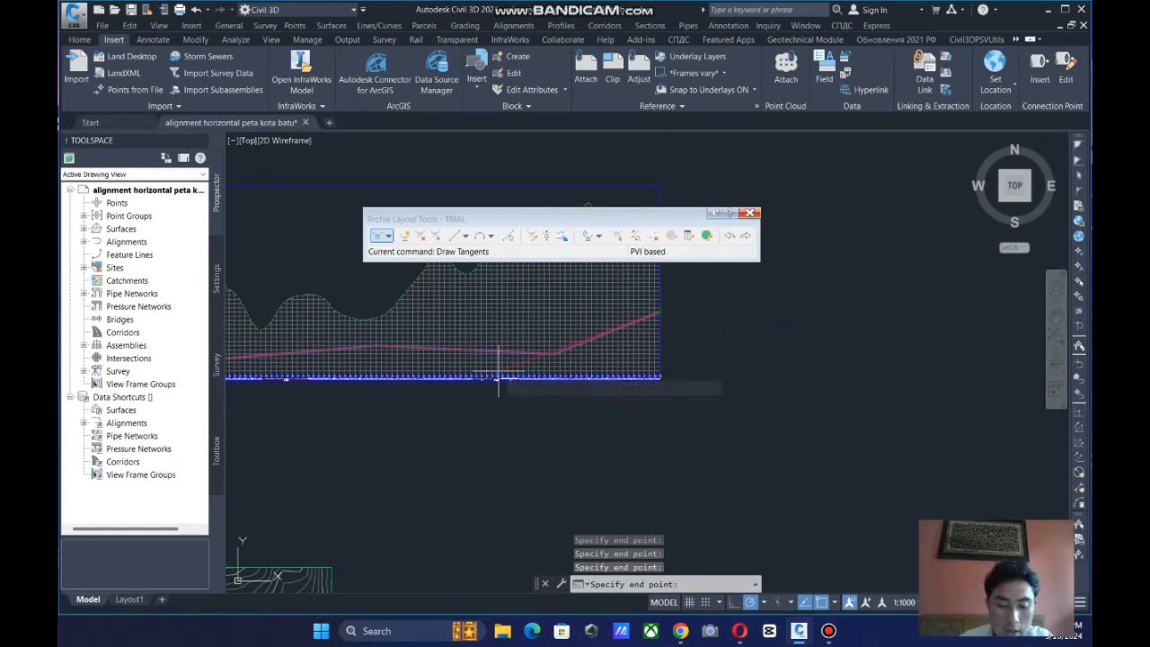
pyautogui.press('Return')
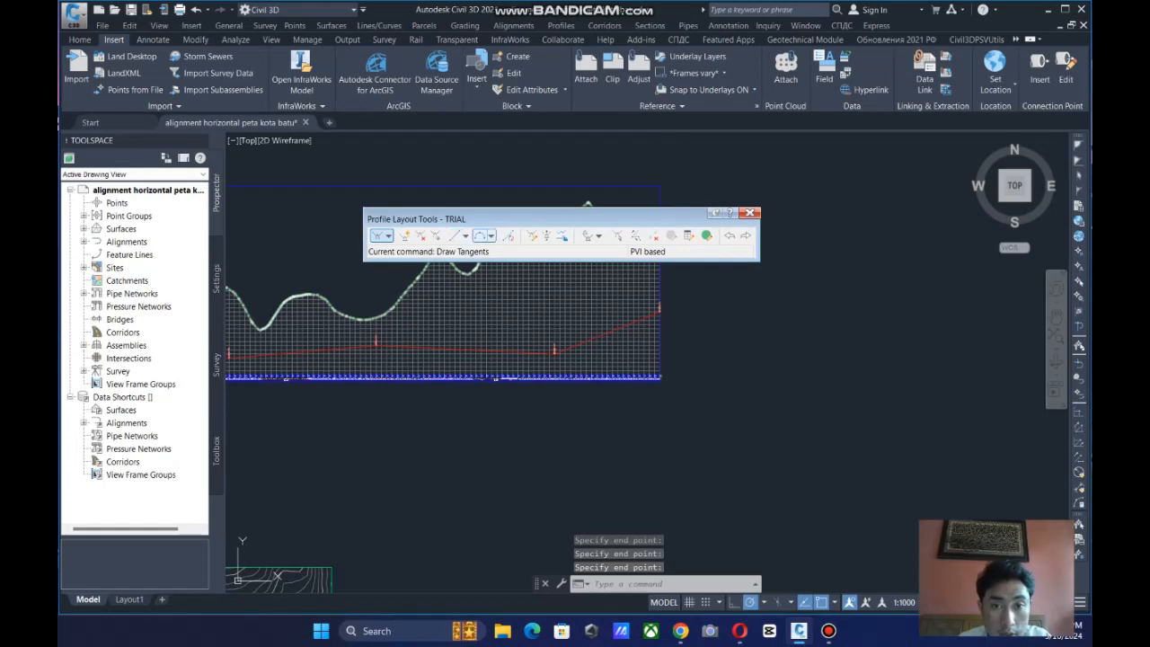
# Add a free parabolic vertical curve 50 m long between the first two tangents at the first valley.
pyautogui.click(490, 237)
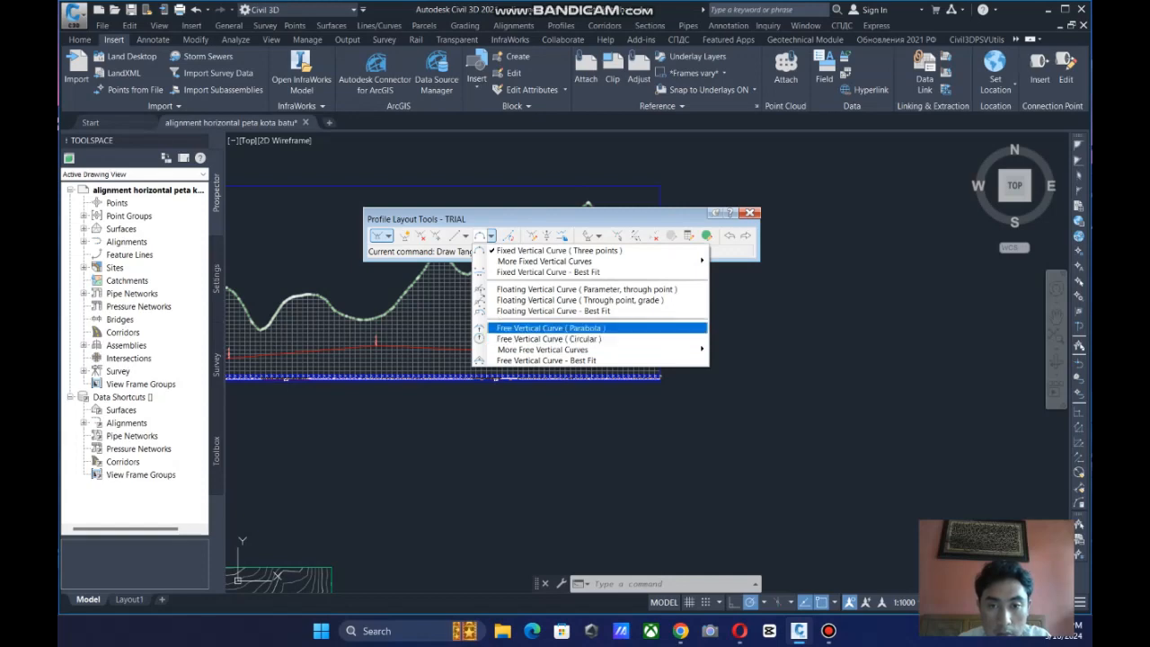
pyautogui.click(539, 328)
pyautogui.moveTo(387, 349); pyautogui.dragTo(819, 295, button='middle')
pyautogui.moveTo(392, 296); pyautogui.dragTo(465, 390, button='middle')
pyautogui.scroll(3, 377, 387)
pyautogui.scroll(2, 363, 405)
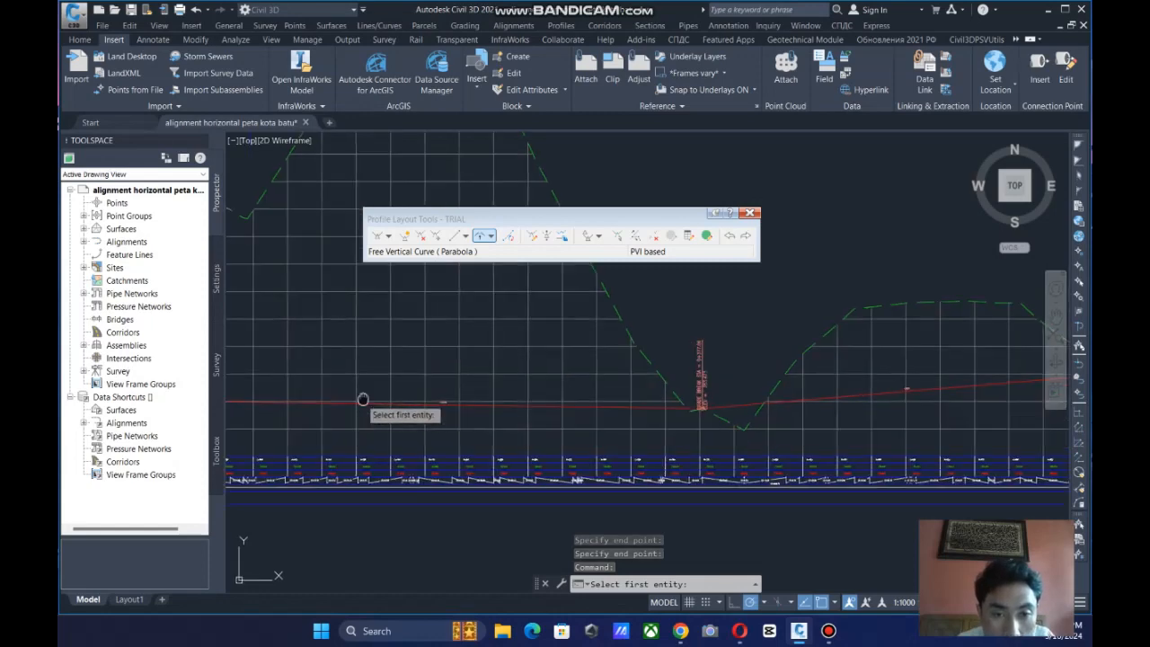
pyautogui.moveTo(724, 372); pyautogui.dragTo(765, 359, button='middle')
pyautogui.scroll(3, 342, 395)
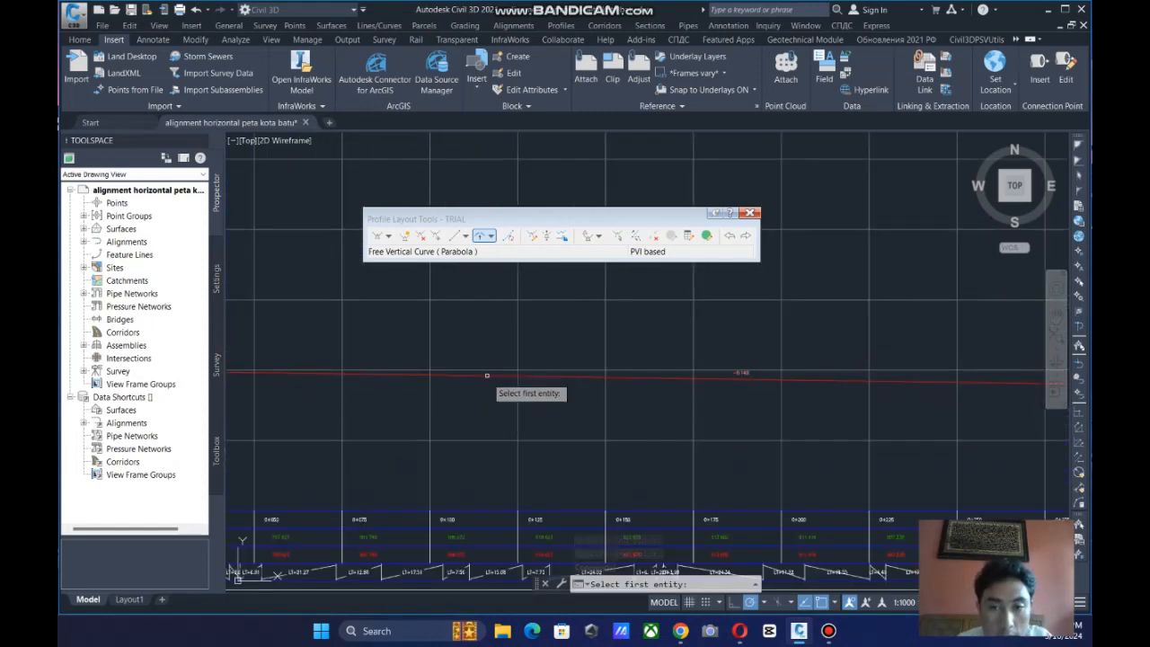
pyautogui.click(485, 373)
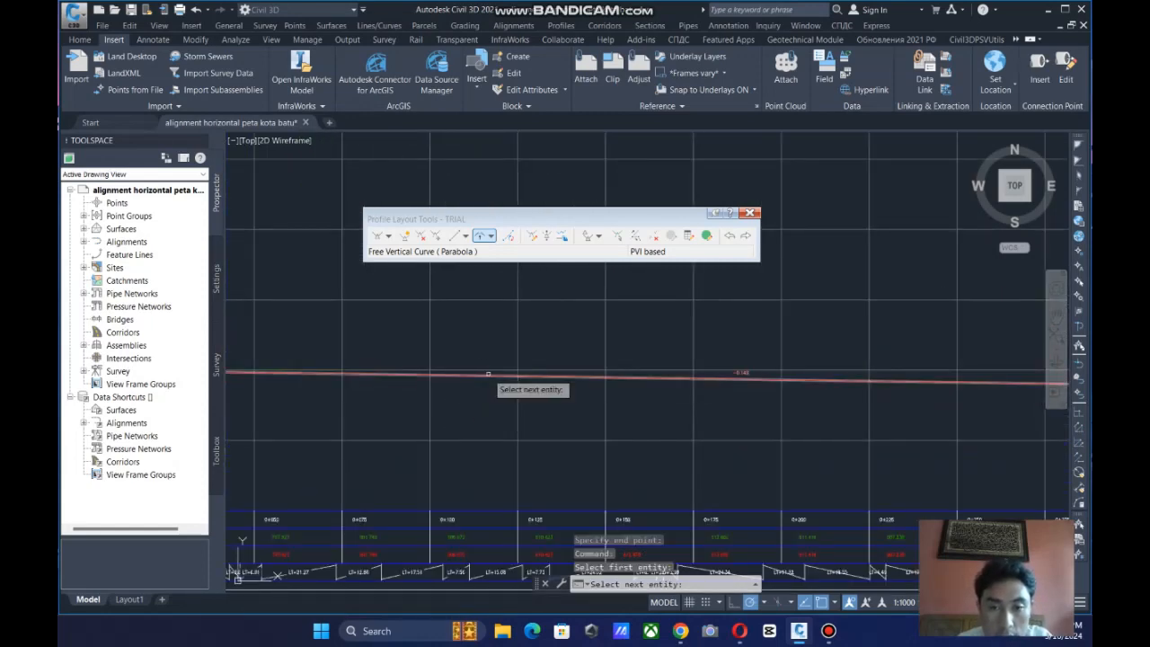
pyautogui.scroll(-2, 525, 377)
pyautogui.scroll(1, 297, 347)
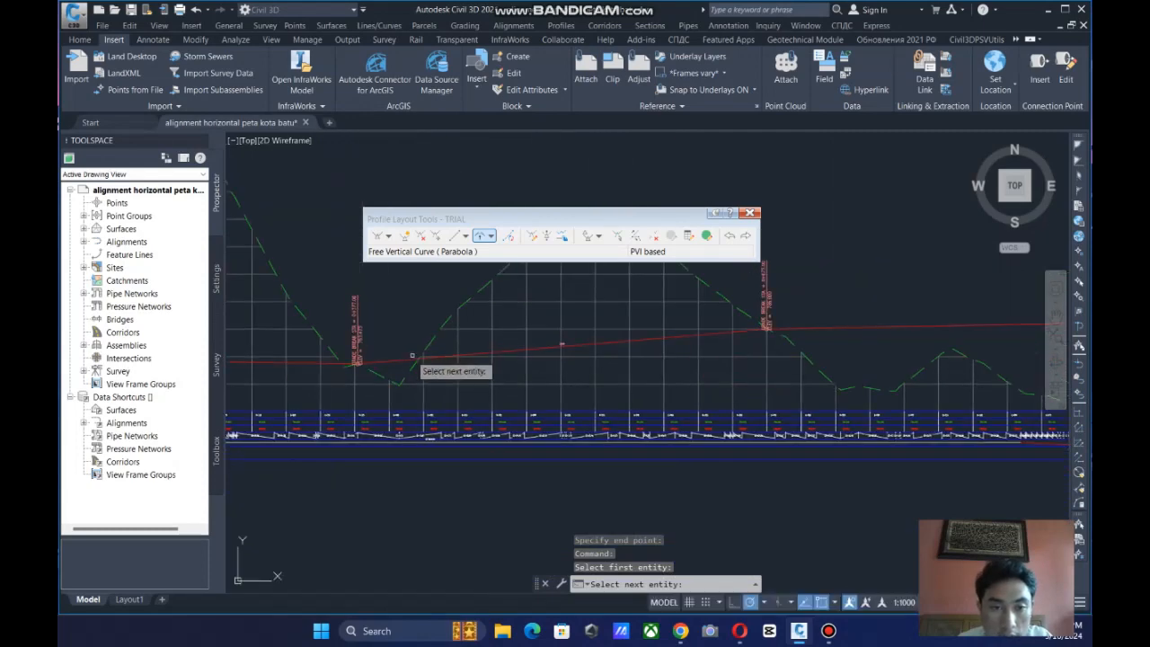
pyautogui.click(416, 357)
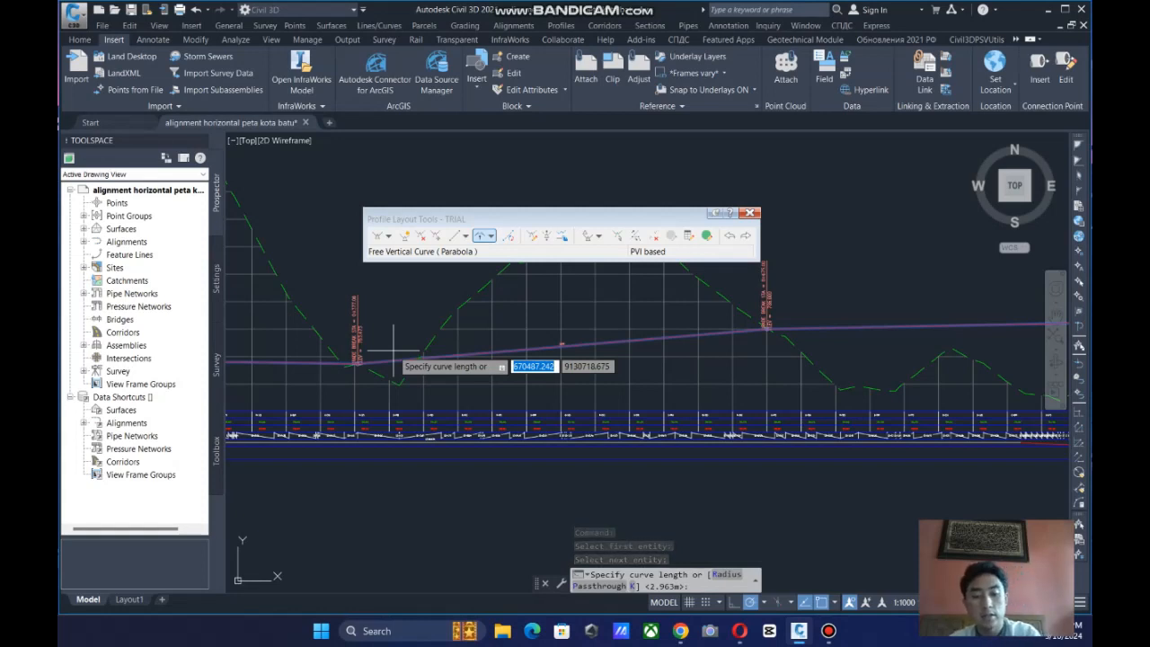
pyautogui.write('5')
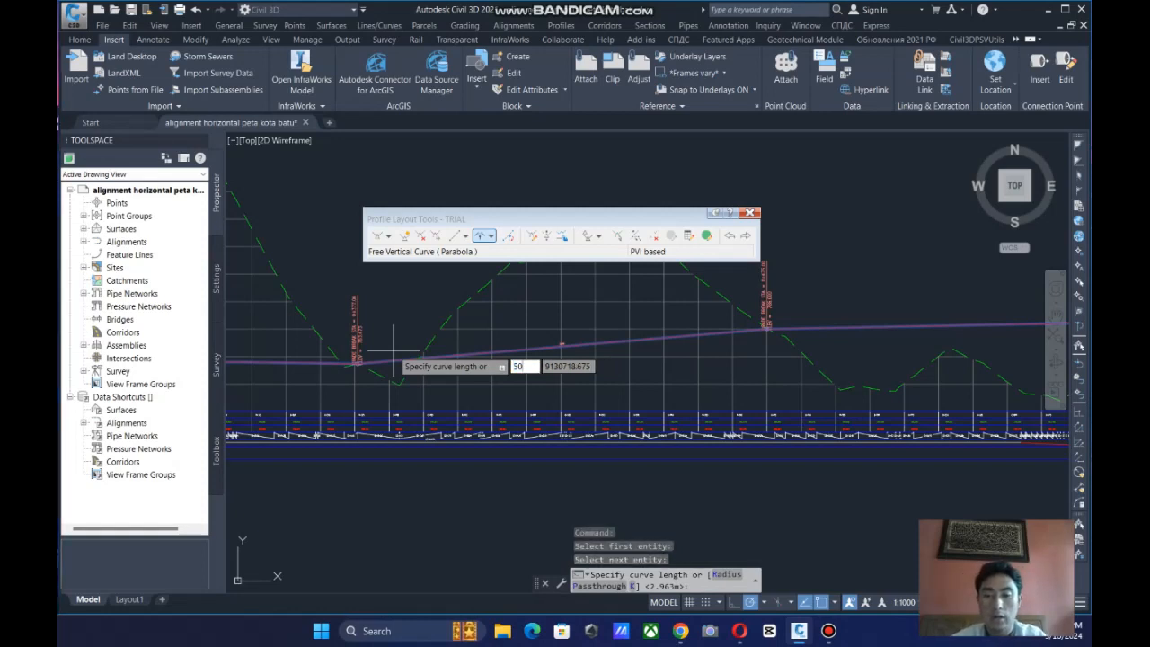
pyautogui.write('0')
pyautogui.press('Return')
# Add a free parabolic vertical curve 30 m long between the third and fourth tangents.
pyautogui.scroll(-3, 434, 281)
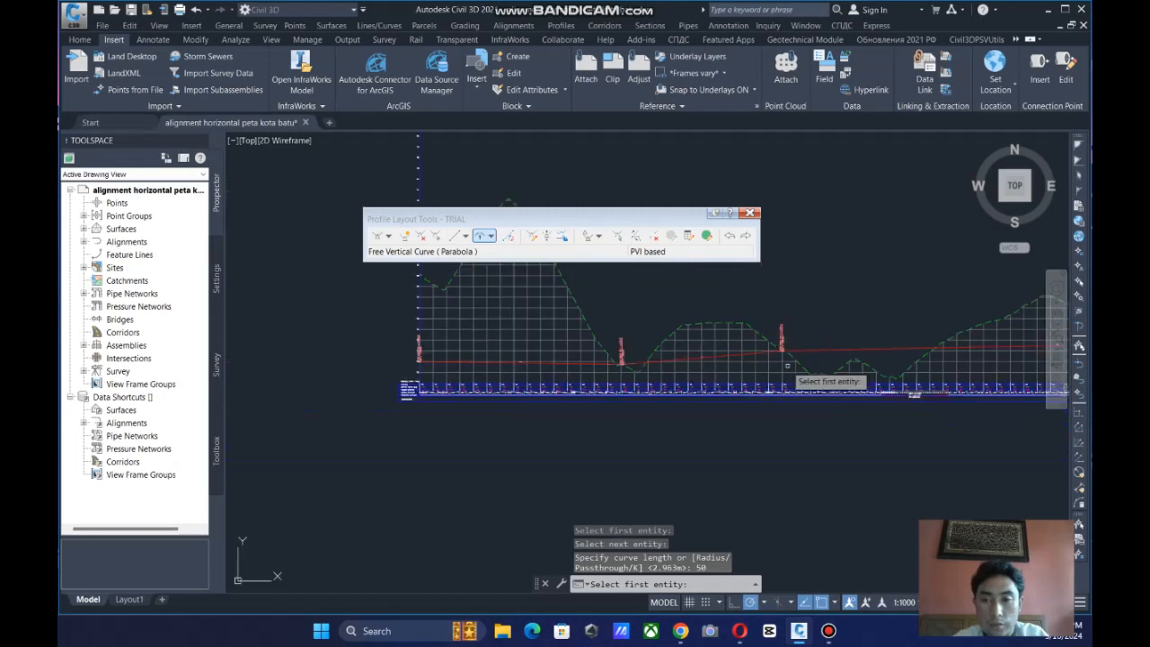
pyautogui.click(519, 413)
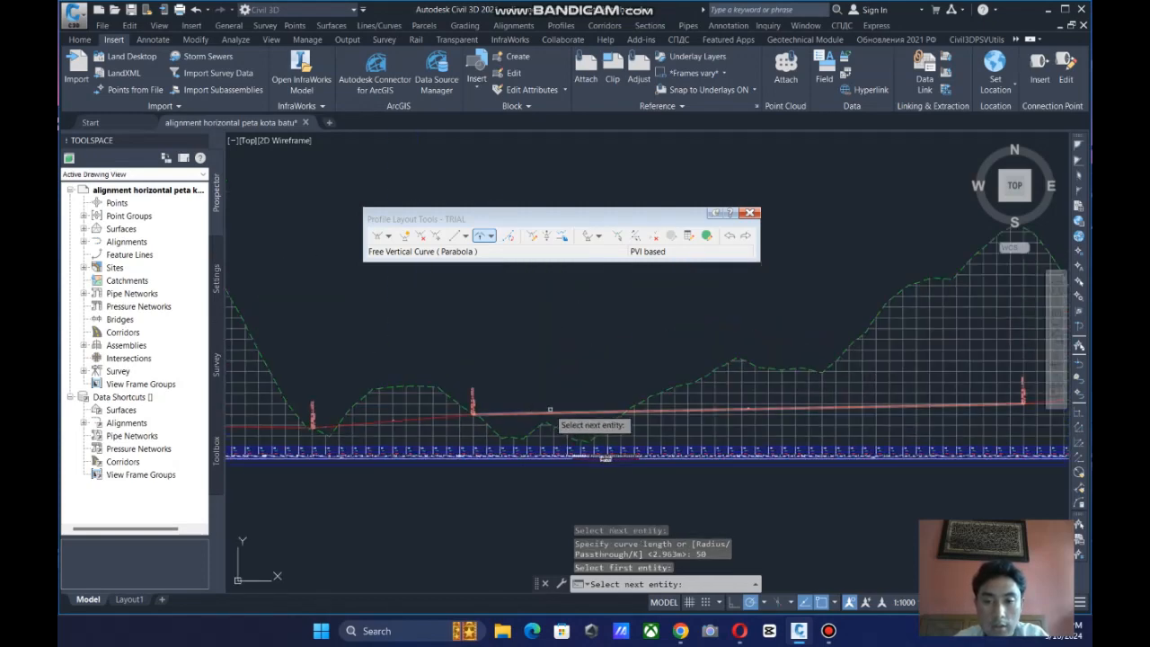
pyautogui.scroll(4, 558, 405)
pyautogui.scroll(2, 558, 405)
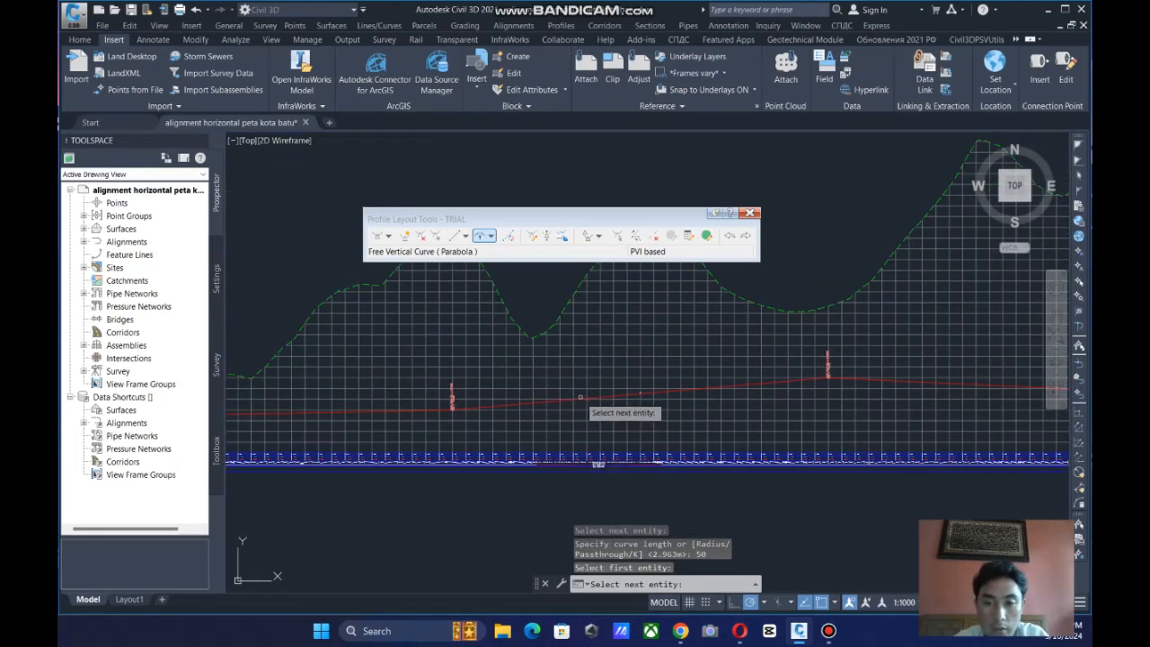
pyautogui.click(588, 395)
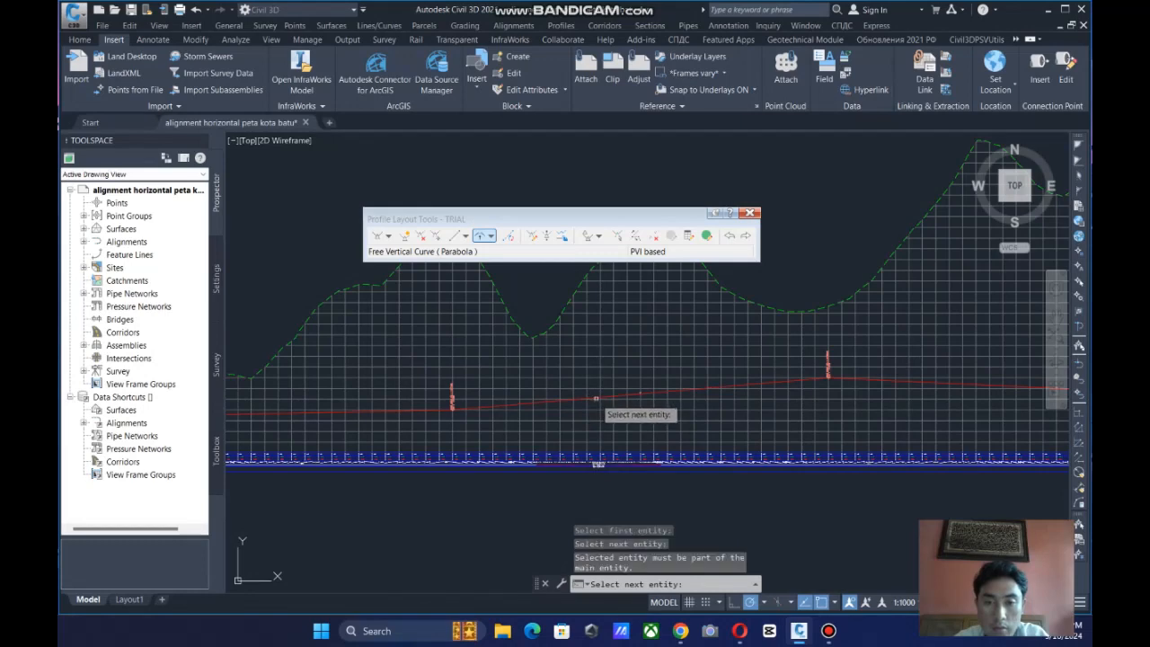
pyautogui.scroll(3, 575, 397)
pyautogui.click(568, 397)
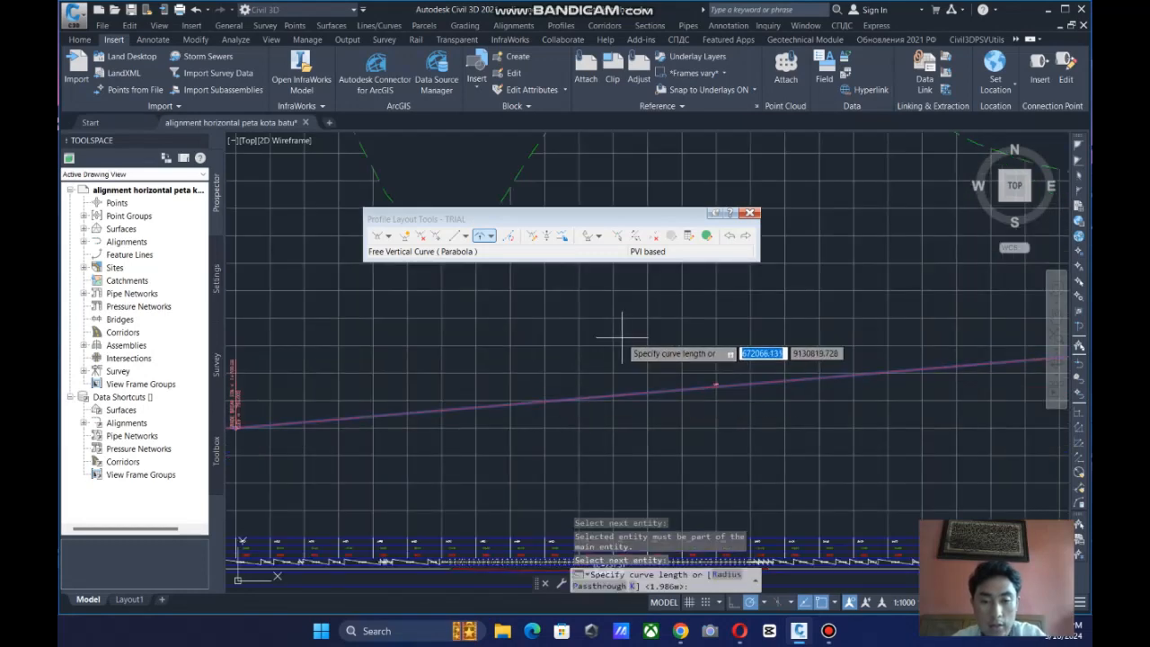
pyautogui.write('30')
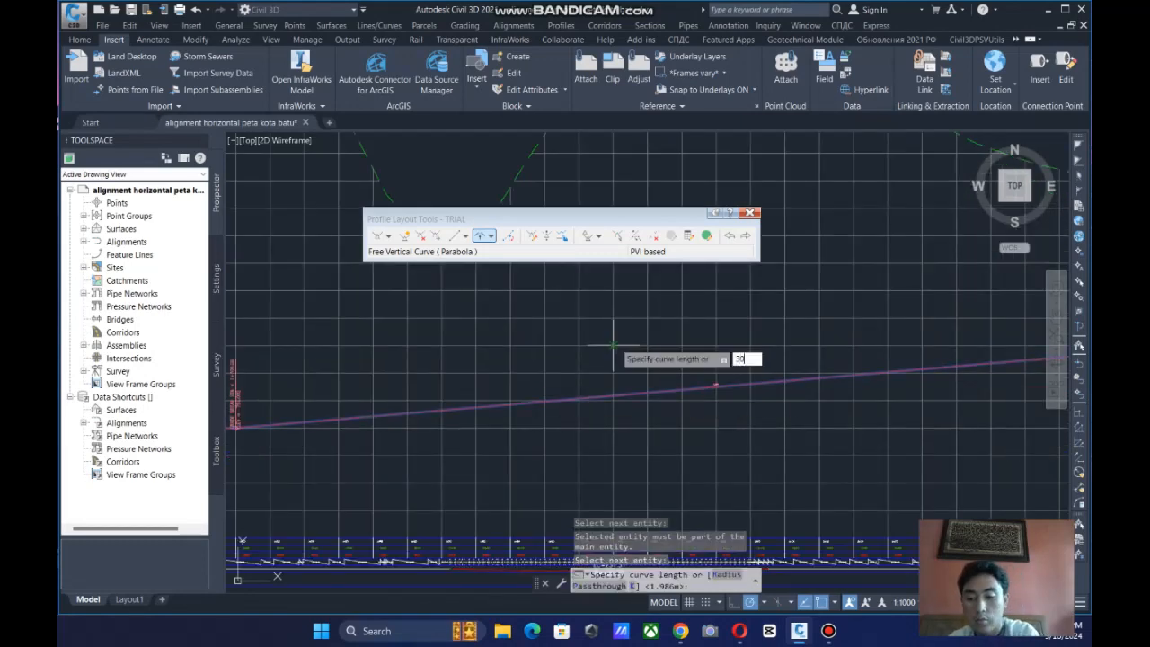
pyautogui.press('Return')
# Add a free parabolic vertical curve 50 m long between the falling tangent and the final rising tangent, and end the curve command.
pyautogui.scroll(-1, 614, 345)
pyautogui.moveTo(832, 324); pyautogui.dragTo(493, 369, button='middle')
pyautogui.moveTo(732, 385); pyautogui.dragTo(570, 390, button='middle')
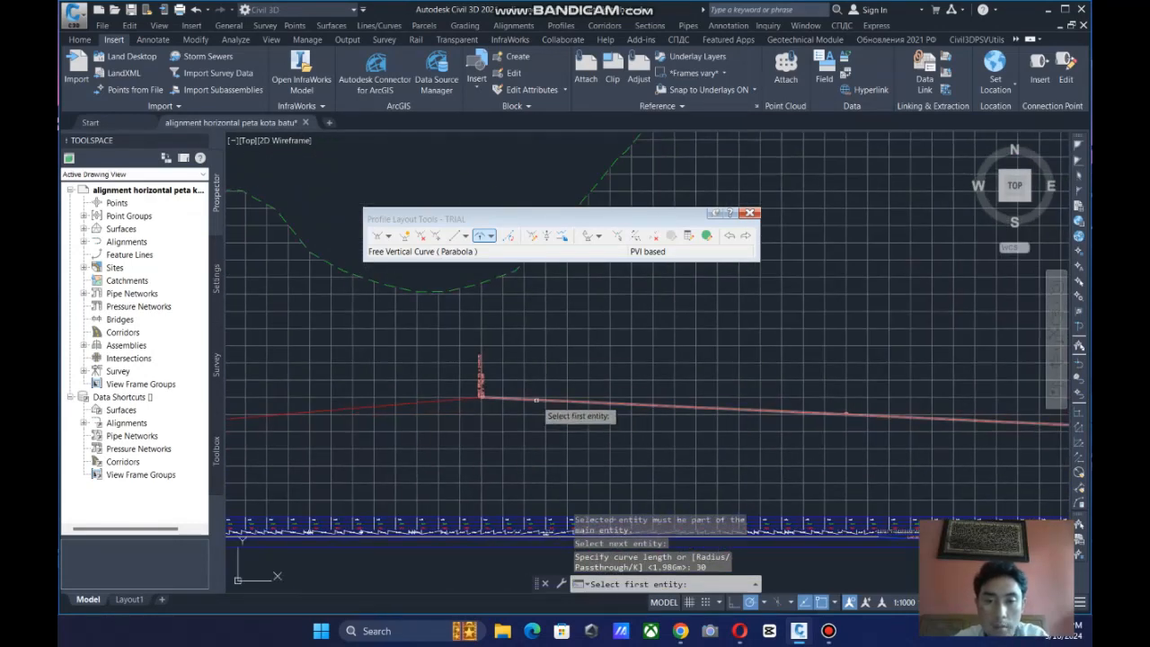
pyautogui.click(537, 398)
pyautogui.scroll(-2, 629, 398)
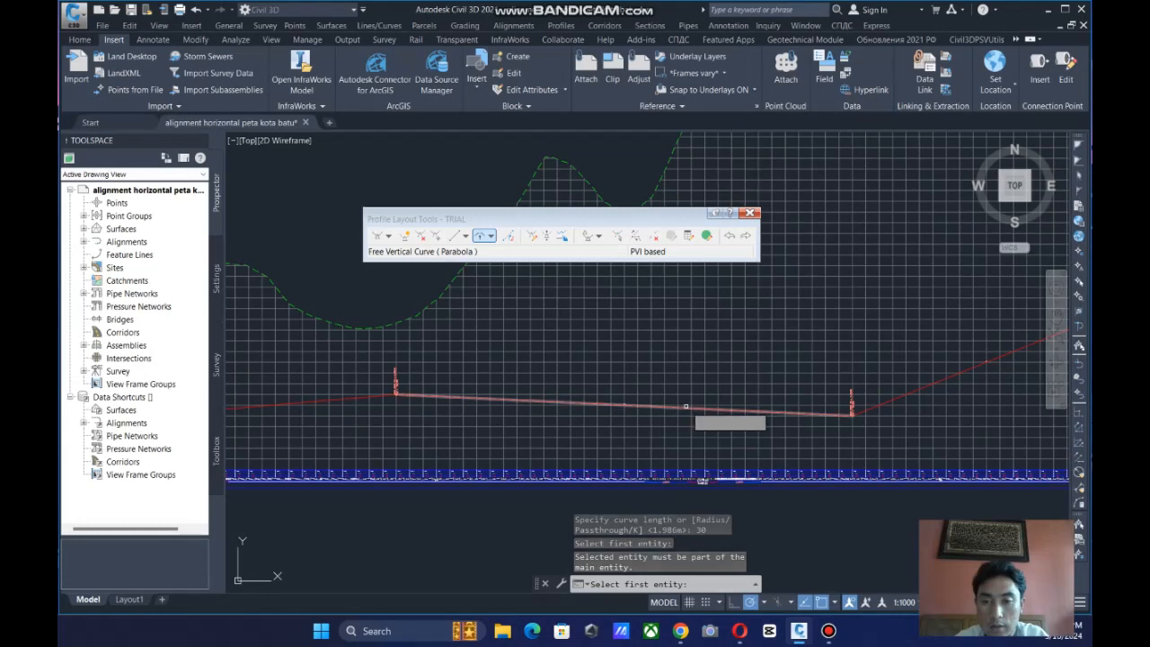
pyautogui.click(684, 407)
pyautogui.click(686, 407)
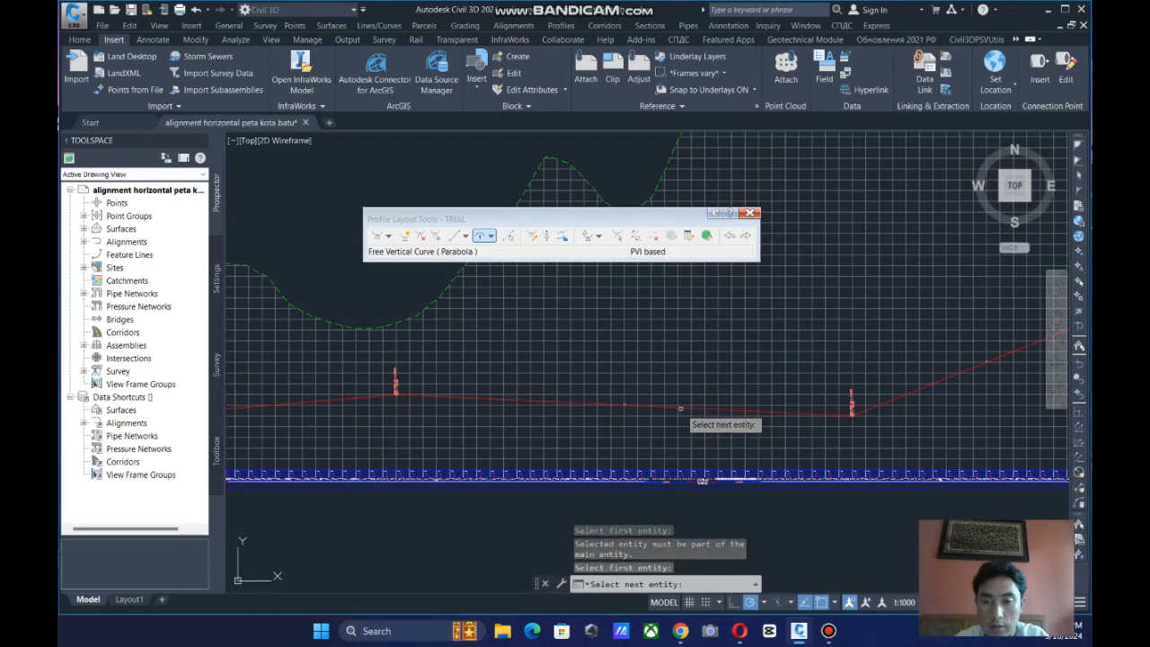
pyautogui.click(876, 406)
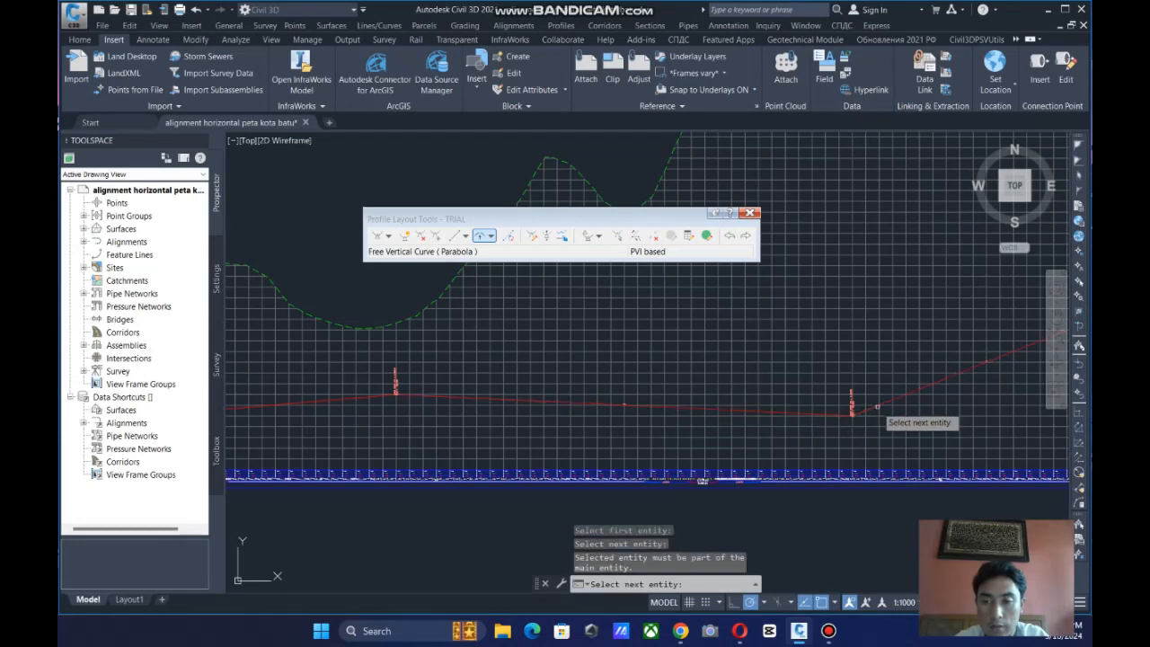
pyautogui.scroll(5, 432, 417)
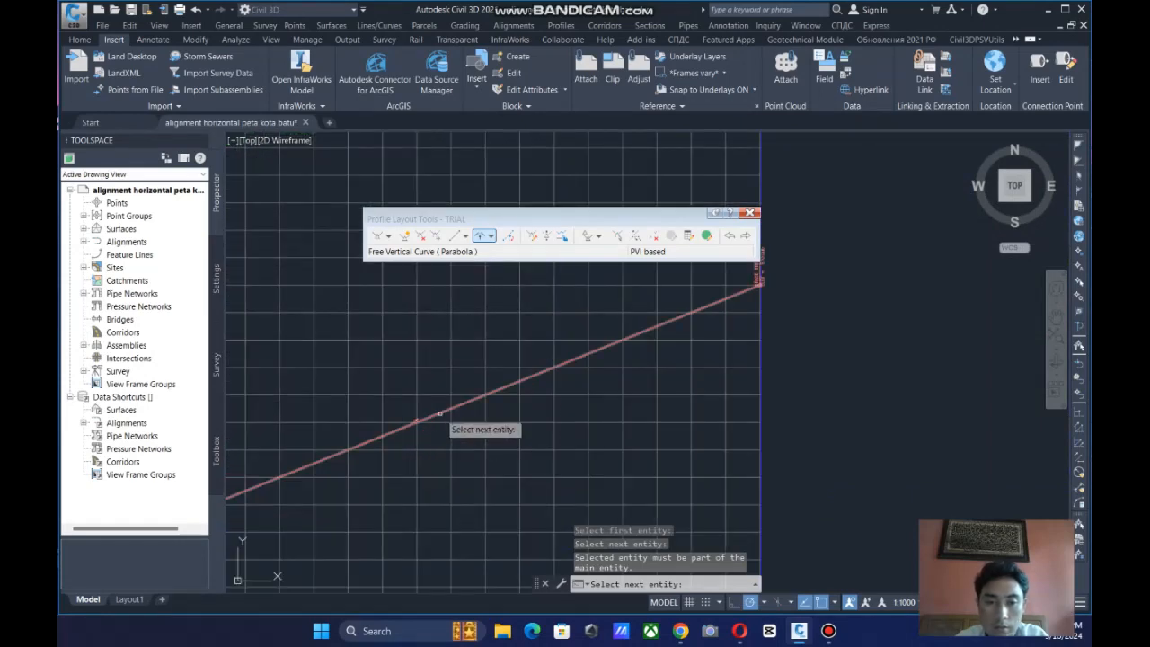
pyautogui.click(440, 415)
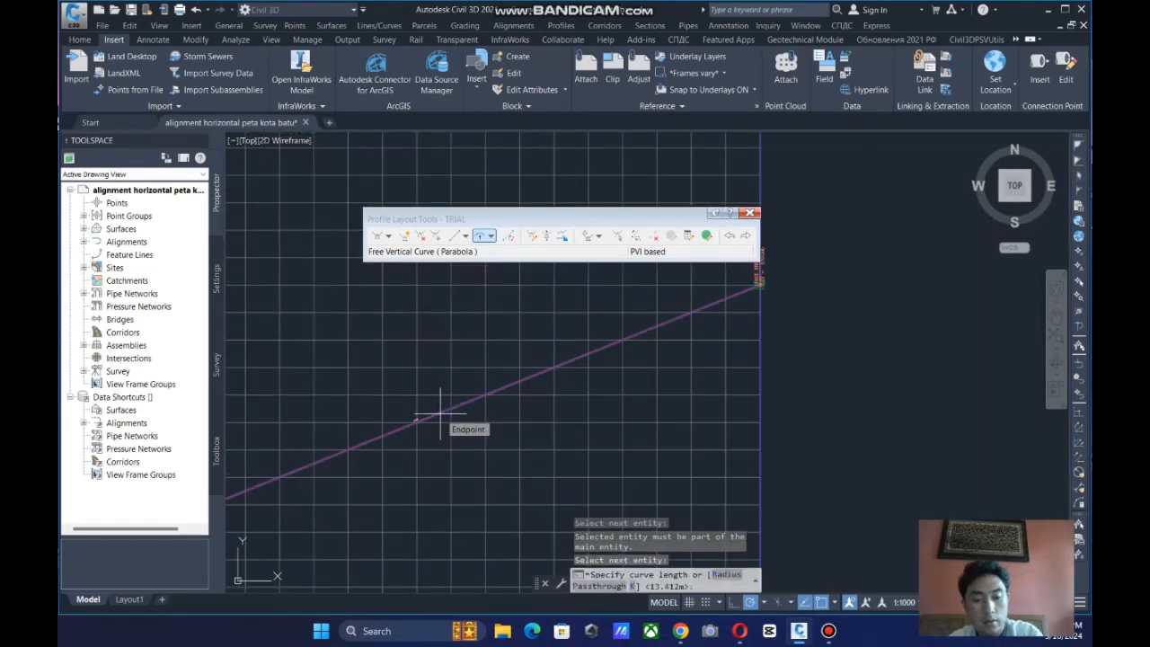
pyautogui.write('50')
pyautogui.press('Return')
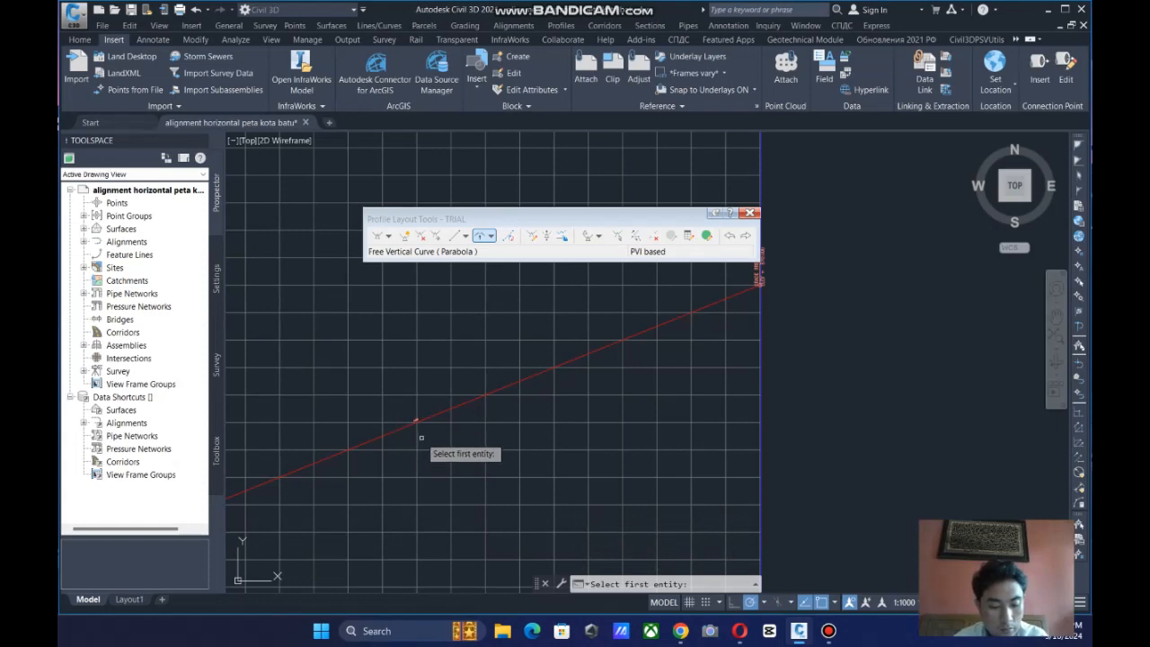
pyautogui.scroll(-3, 419, 444)
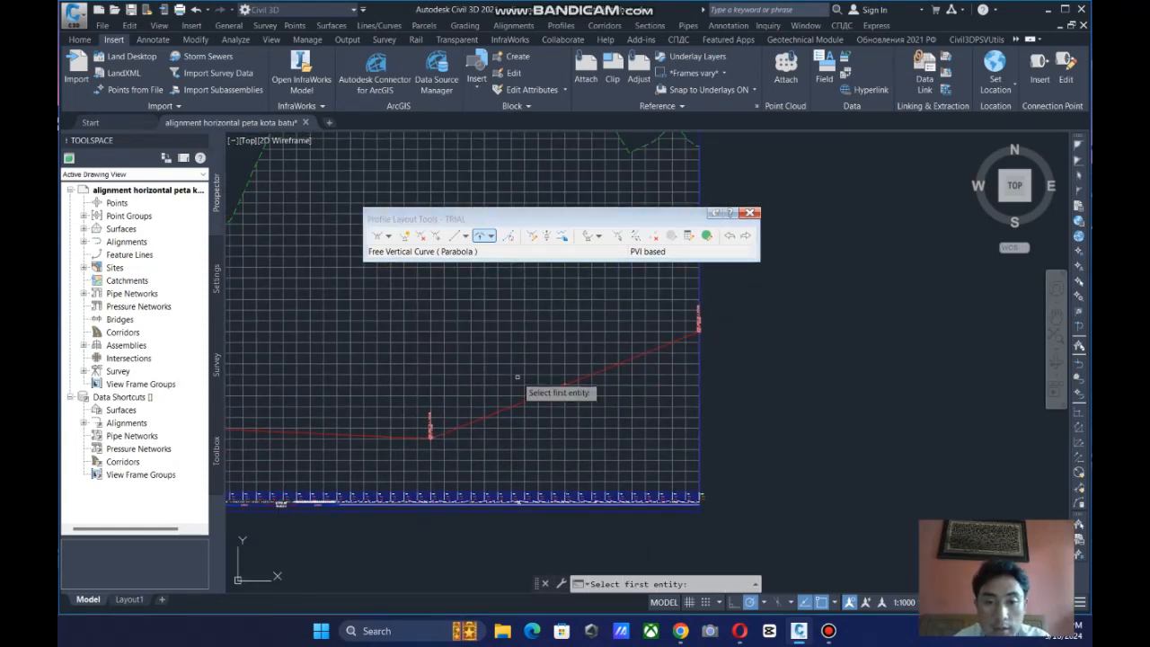
pyautogui.moveTo(516, 376); pyautogui.dragTo(675, 351, button='middle')
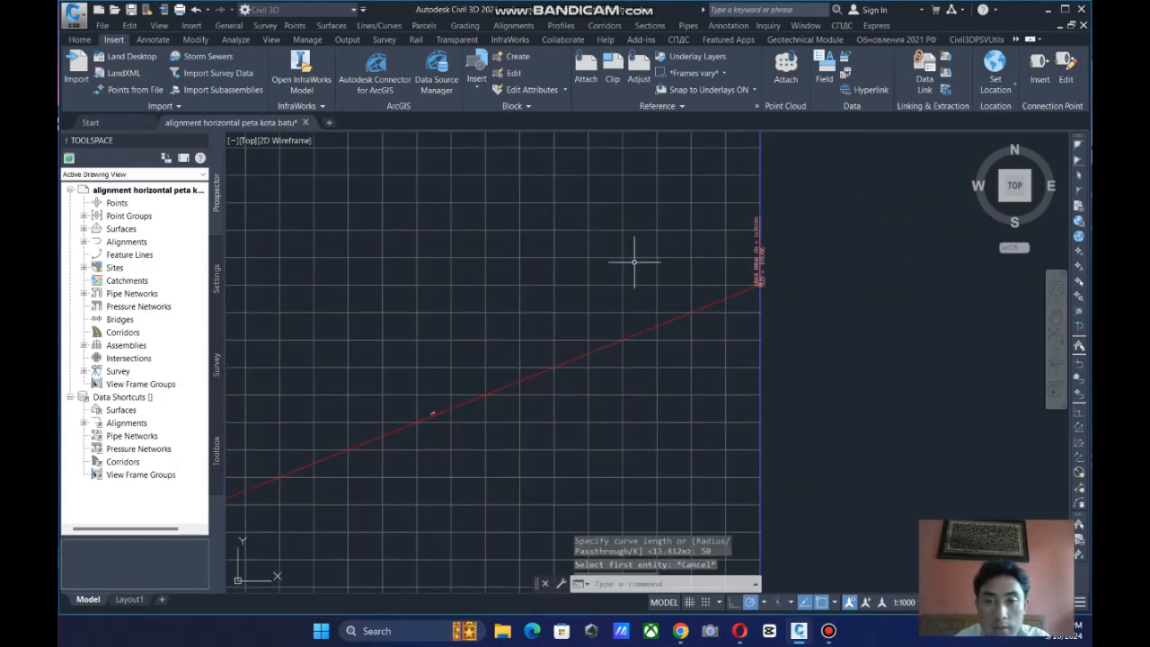
pyautogui.press('Escape')
# Examine the new vertical curves along the profile and the label values of the first one.
pyautogui.scroll(-5, 562, 302)
pyautogui.moveTo(526, 344); pyautogui.dragTo(823, 331, button='middle')
pyautogui.scroll(2, 442, 326)
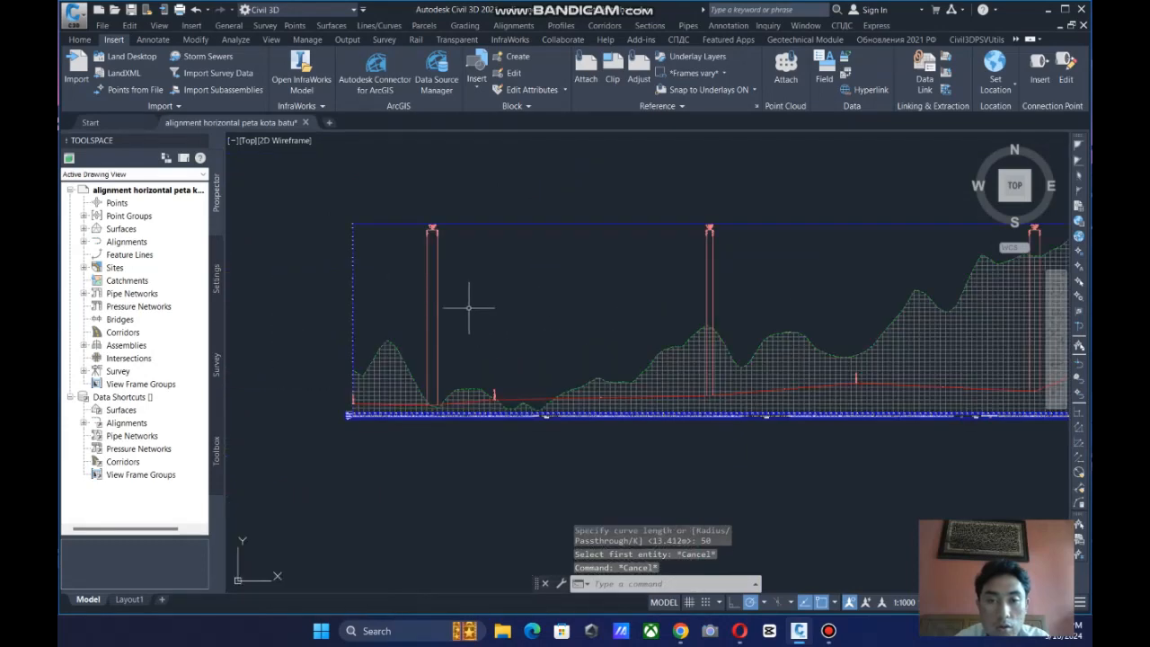
pyautogui.scroll(5, 452, 228)
pyautogui.scroll(6, 452, 243)
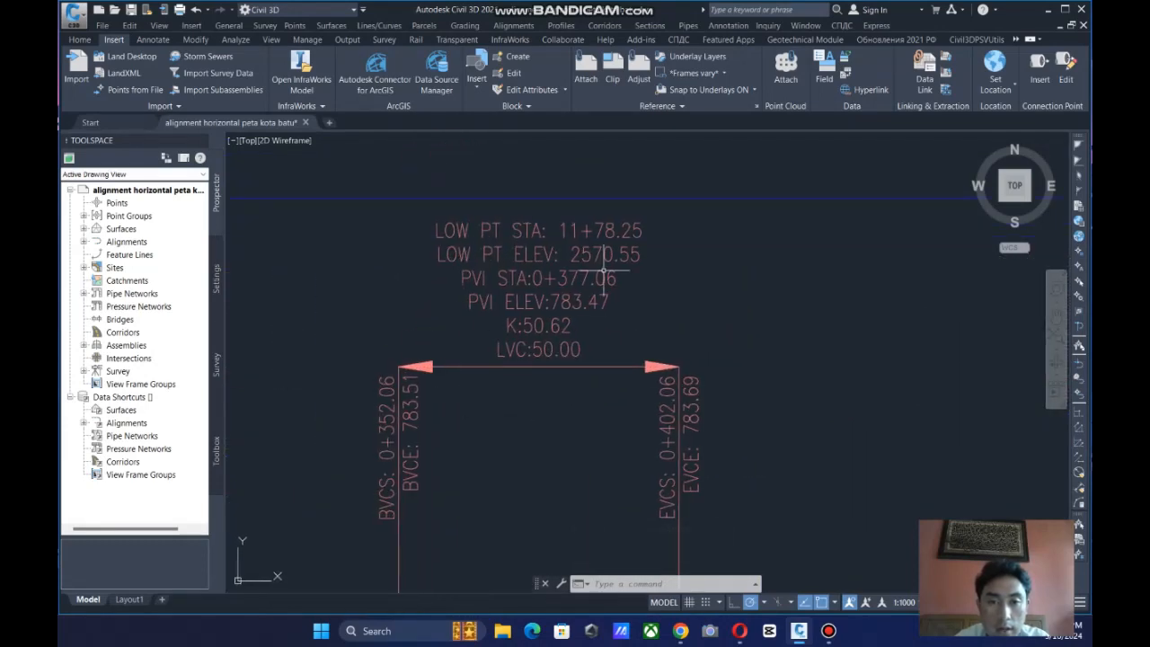
pyautogui.scroll(-9, 659, 372)
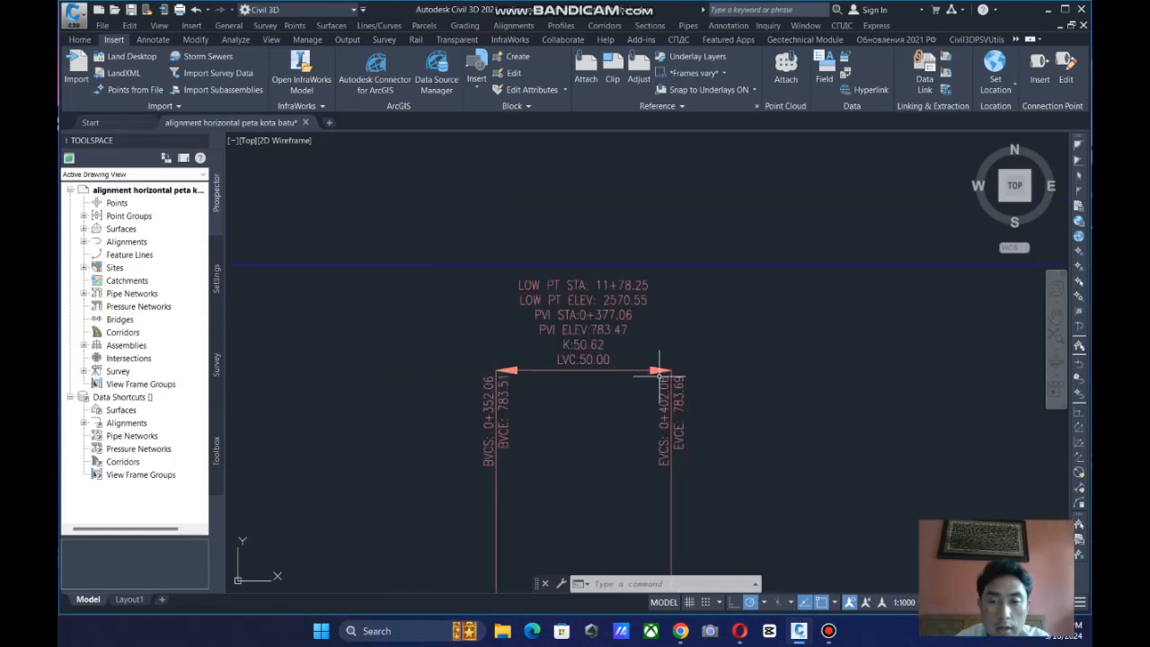
# Open the properties of the PROFIL MEMANJANG profile view at its list of data bands.
pyautogui.moveTo(604, 357)
pyautogui.mouseDown(button='middle')
pyautogui.moveTo(577, 300)
pyautogui.moveTo(590, 421)
pyautogui.mouseUp(button='middle')
pyautogui.scroll(3, 546, 320)
pyautogui.scroll(4, 513, 313)
pyautogui.moveTo(513, 313); pyautogui.dragTo(611, 266, button='middle')
pyautogui.scroll(5, 569, 396)
pyautogui.moveTo(569, 397); pyautogui.dragTo(522, 377, button='middle')
pyautogui.scroll(3, 534, 400)
pyautogui.scroll(1, 500, 379)
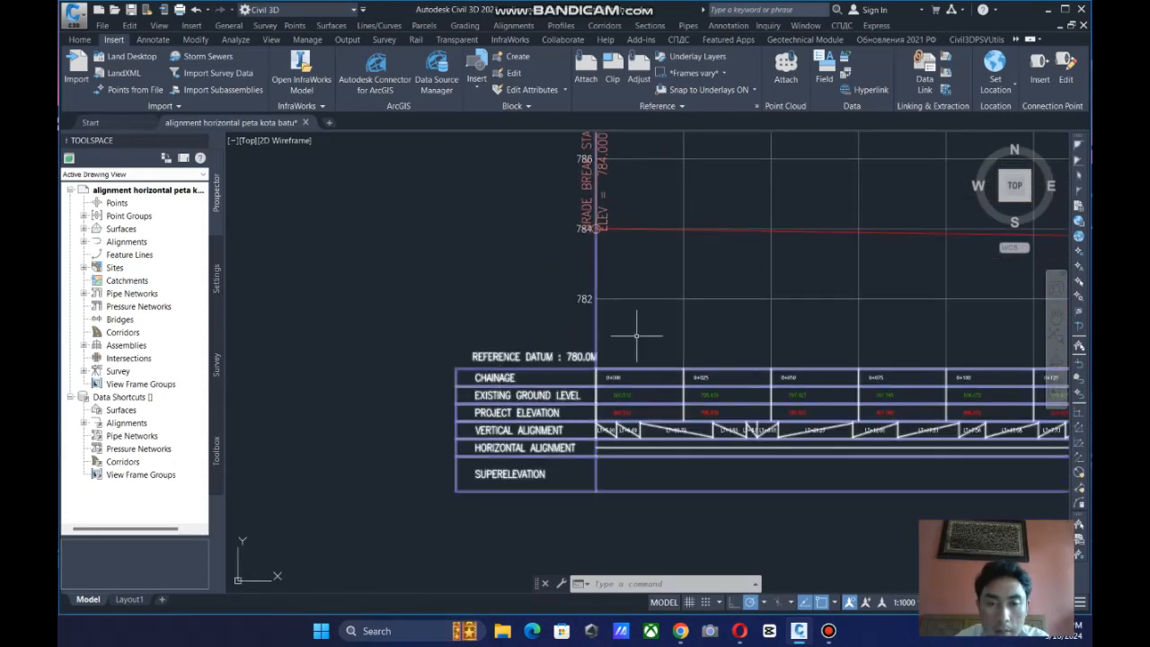
pyautogui.scroll(3, 512, 377)
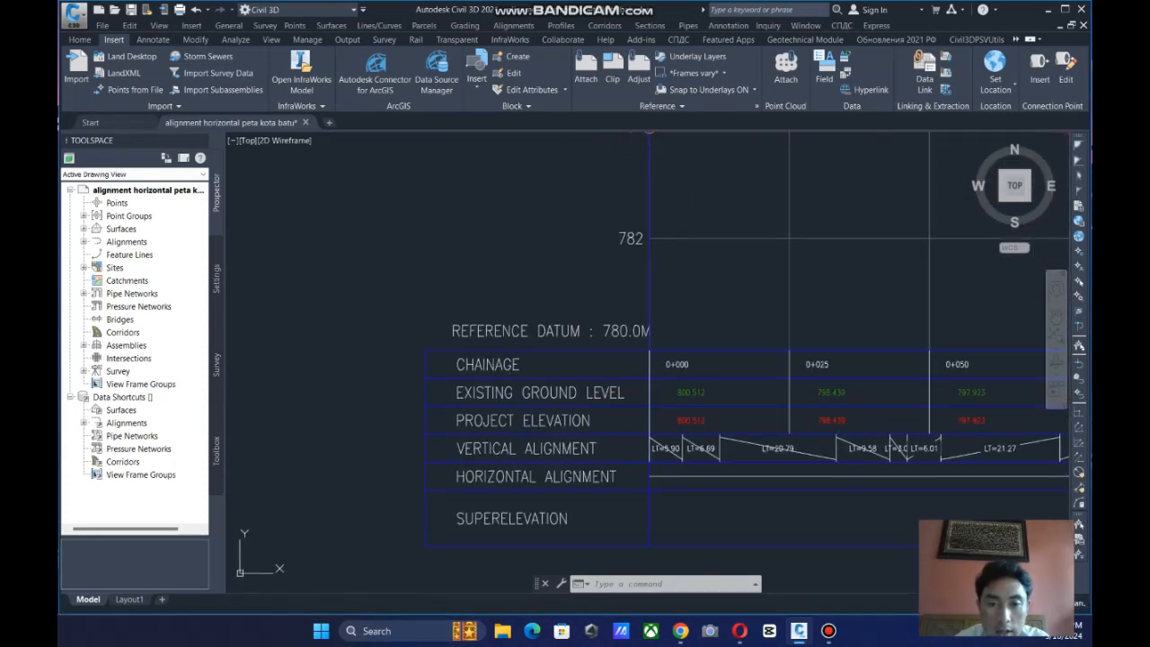
pyautogui.click(498, 364)
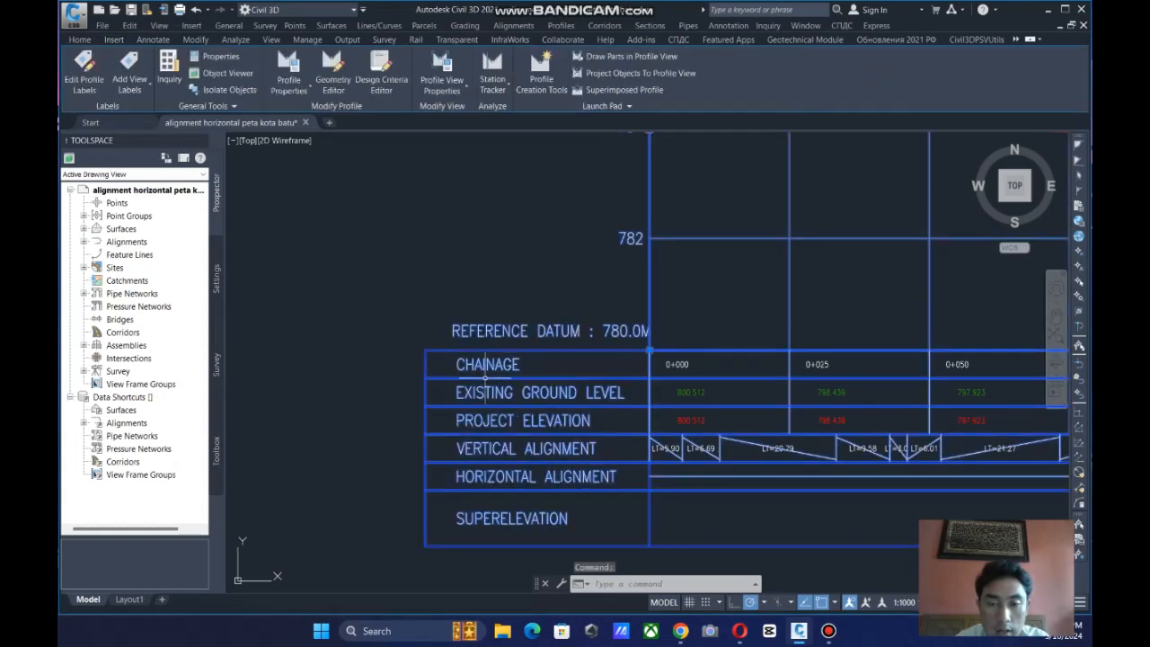
pyautogui.rightClick(486, 378)
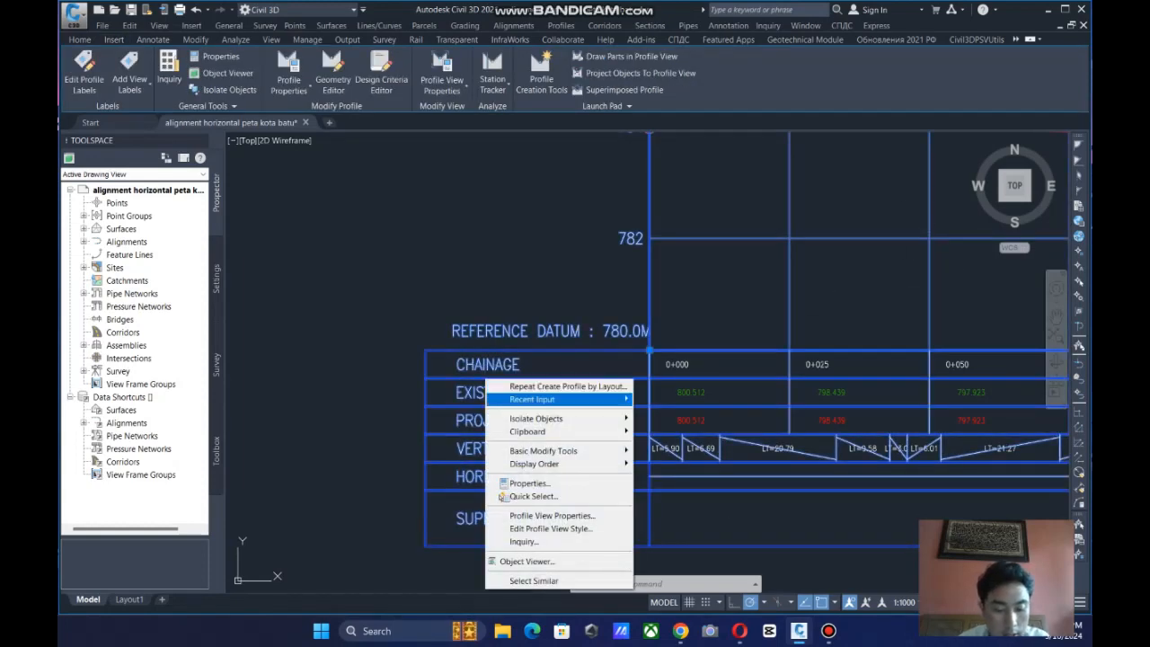
pyautogui.click(553, 516)
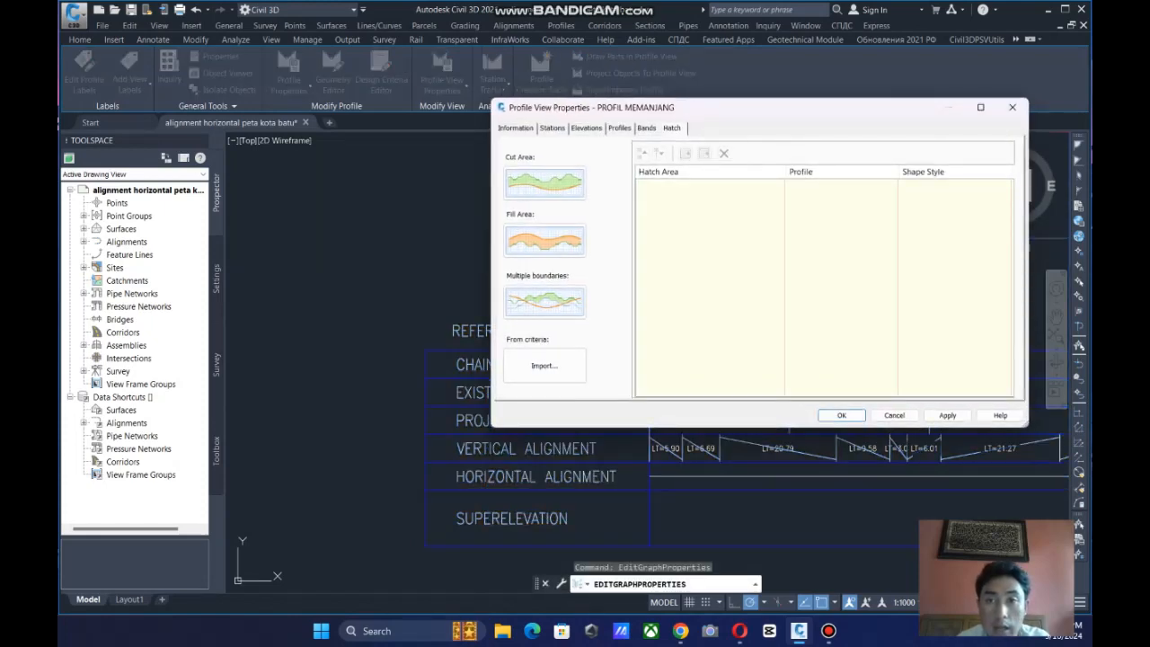
pyautogui.click(646, 127)
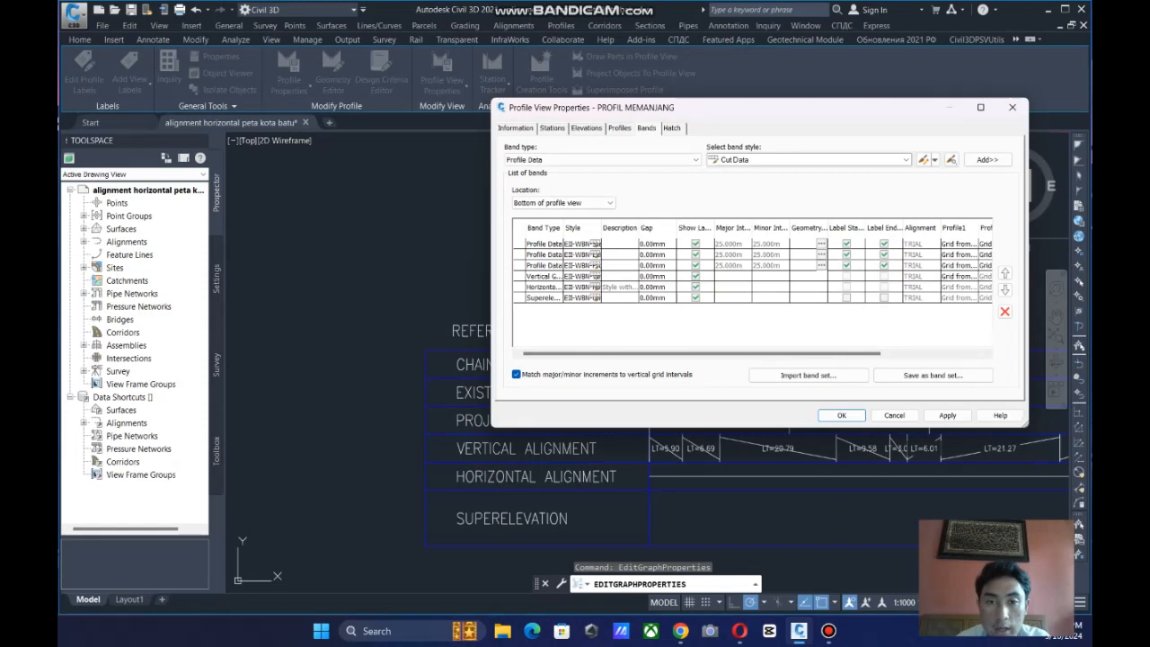
pyautogui.moveTo(757, 107); pyautogui.dragTo(884, 77)
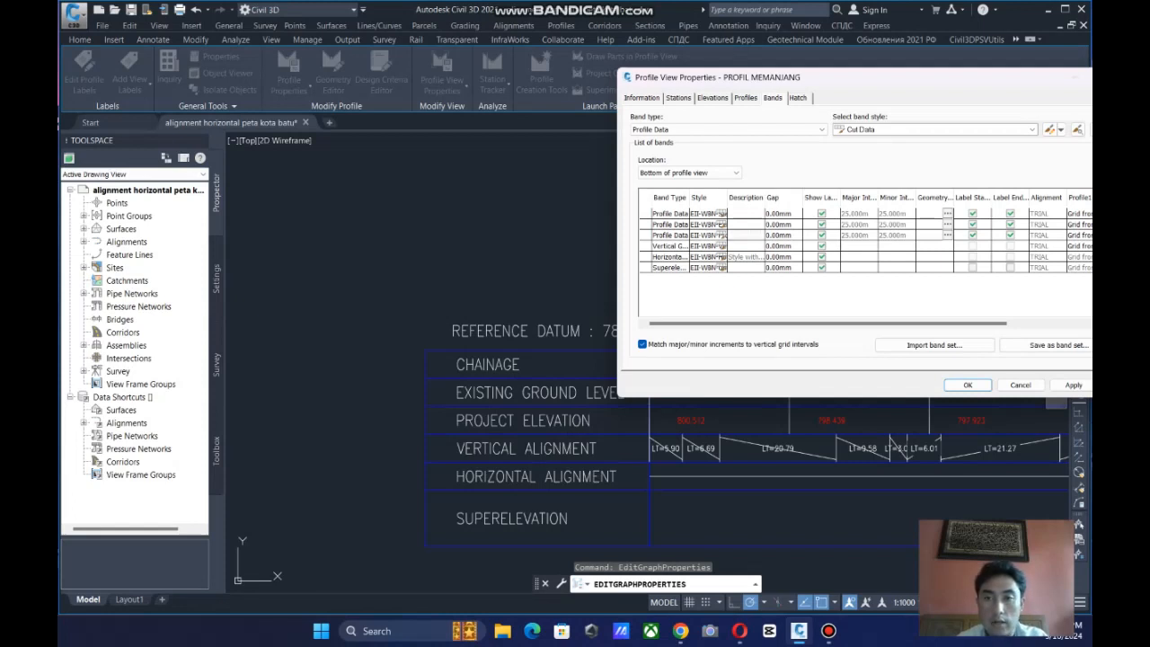
# Change the title text of the EII-WBN-Stations band to STA and apply it to the profile view.
pyautogui.click(719, 214)
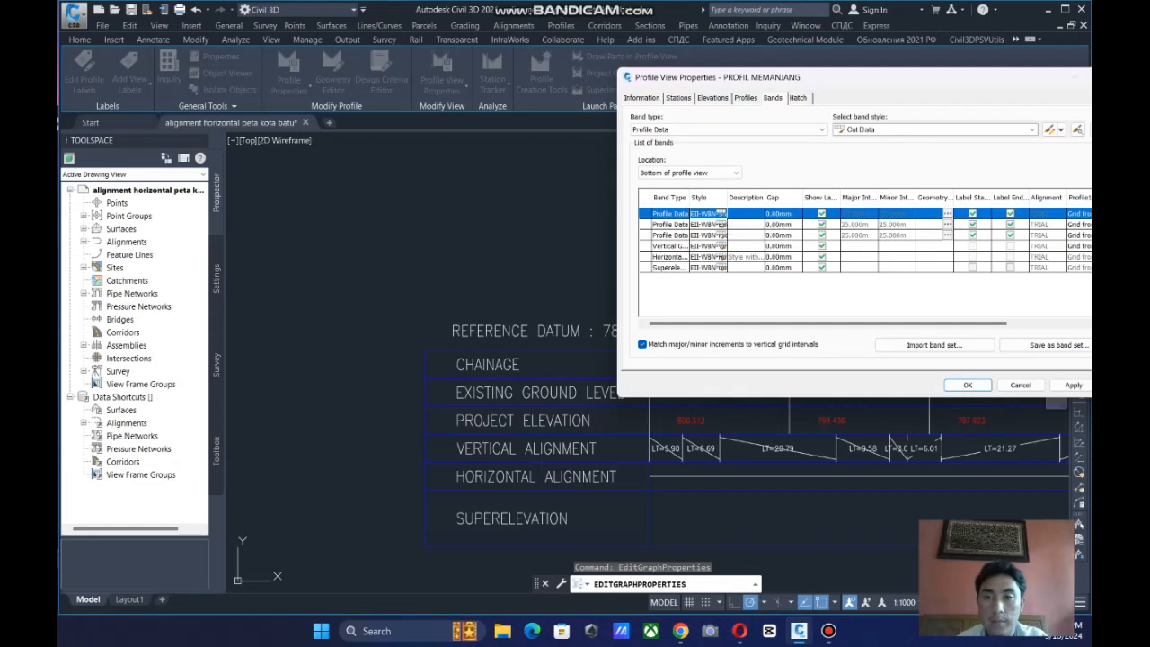
pyautogui.click(721, 213)
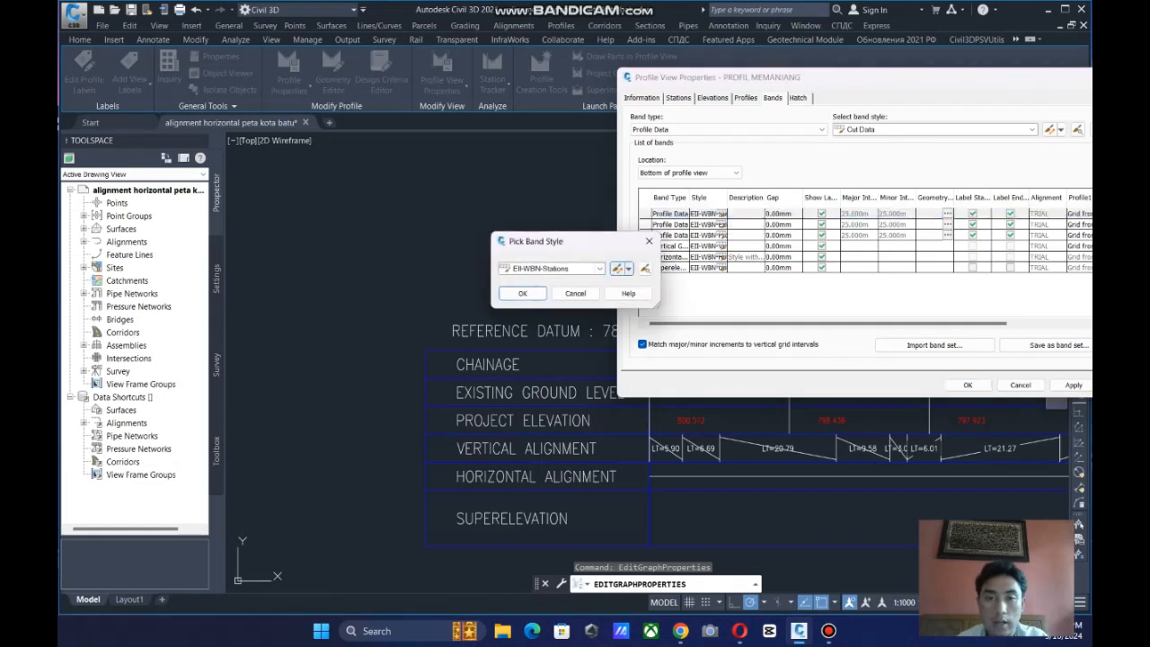
pyautogui.click(616, 268)
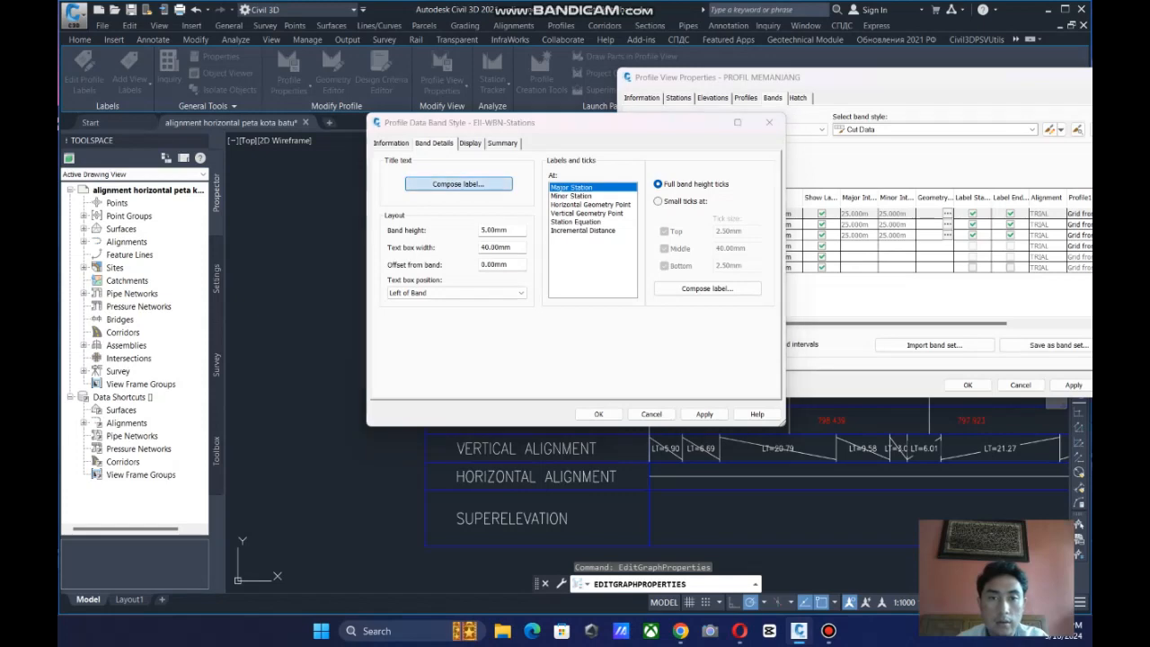
pyautogui.click(459, 183)
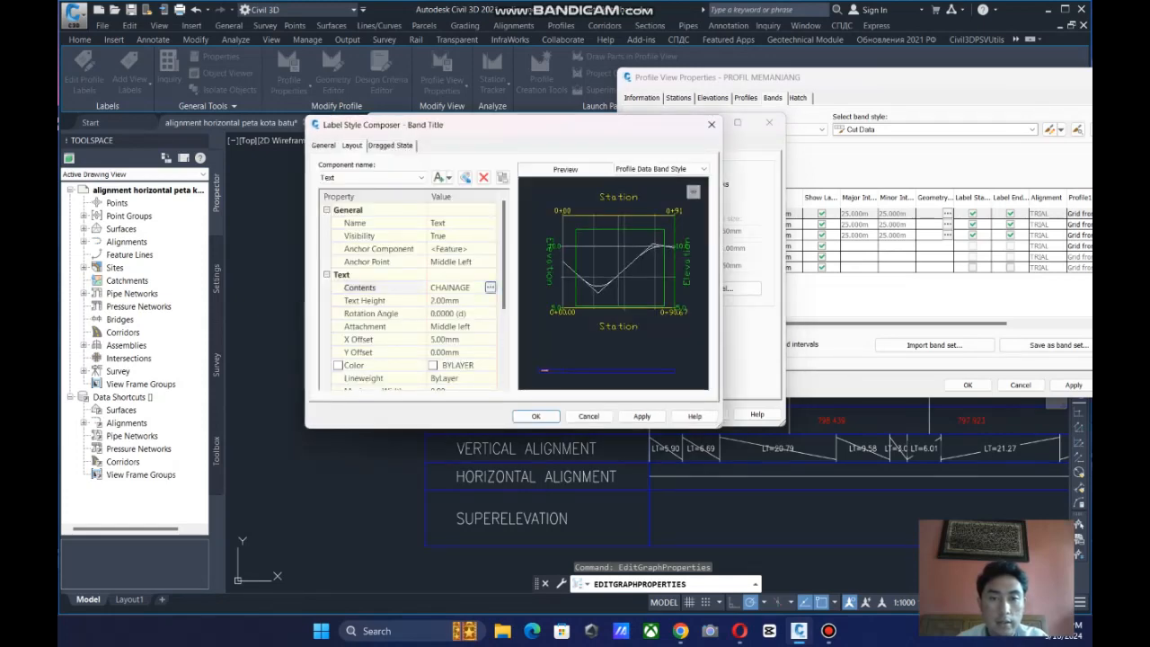
pyautogui.click(490, 287)
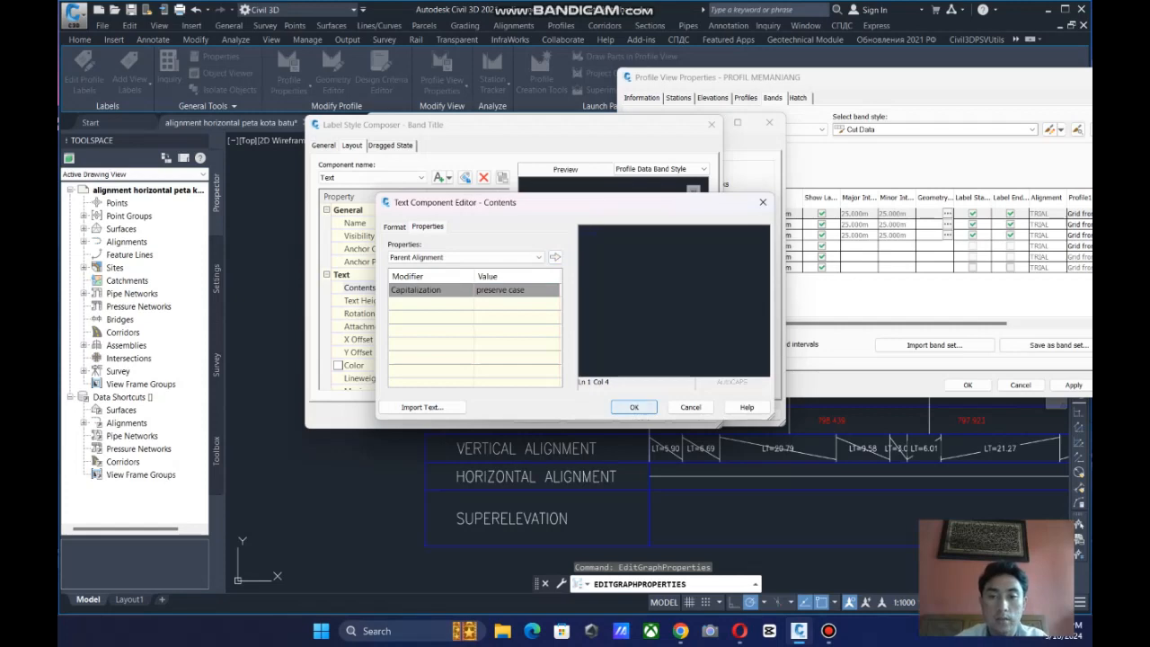
pyautogui.press('Return')
pyautogui.click(535, 416)
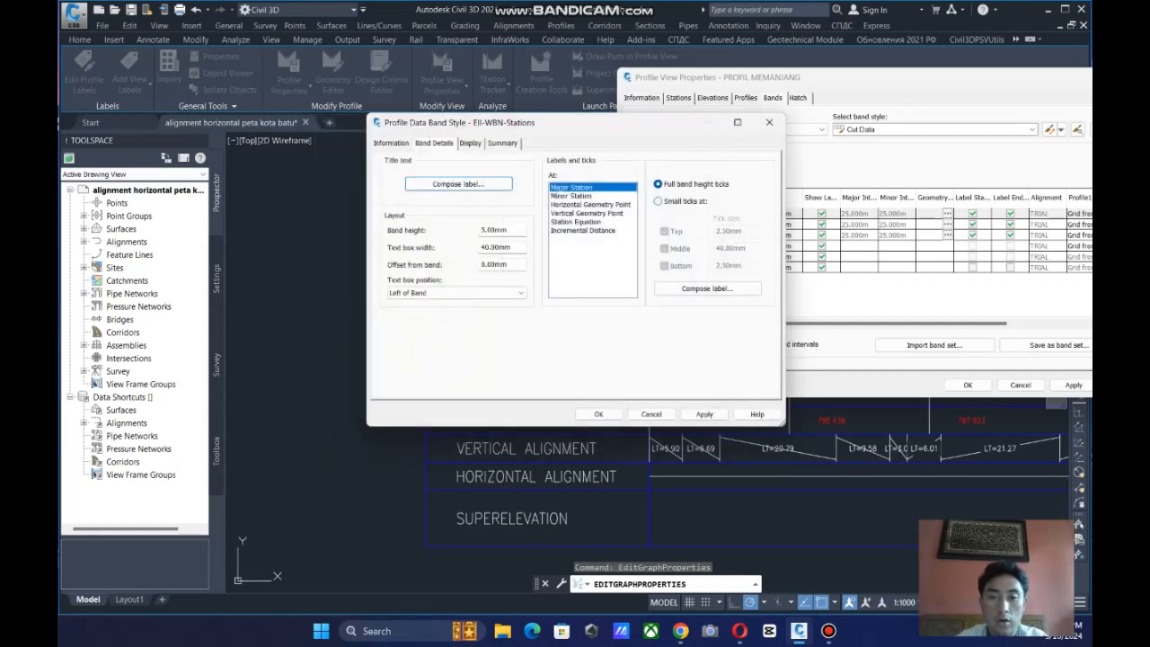
pyautogui.click(598, 413)
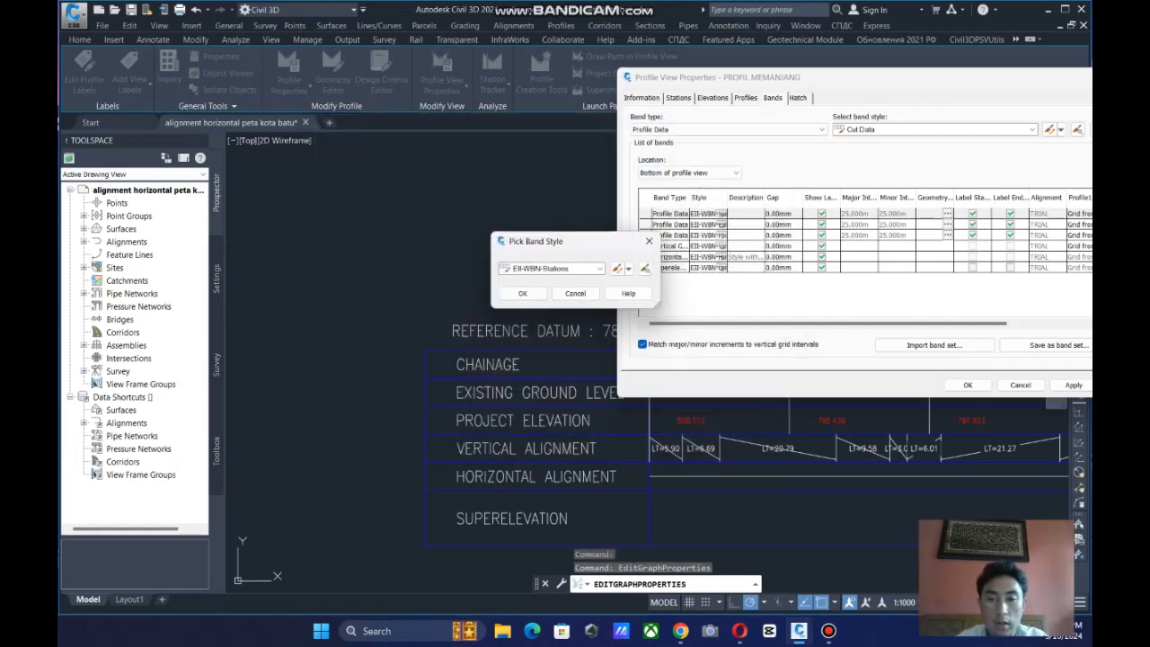
pyautogui.press('Return')
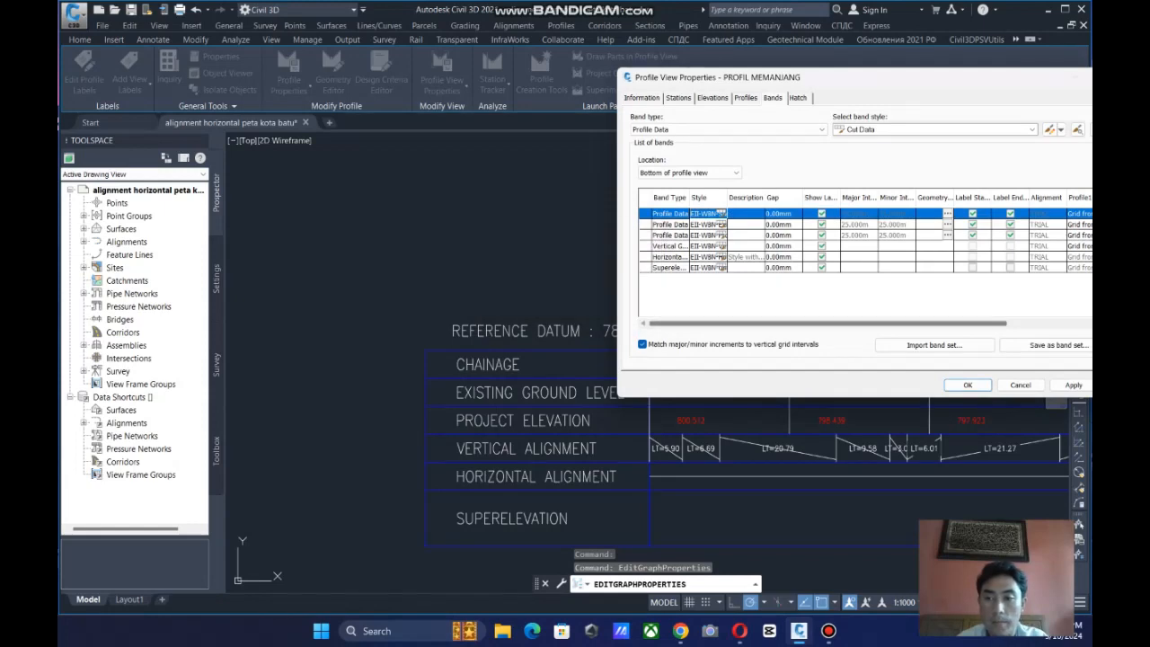
pyautogui.press('Return')
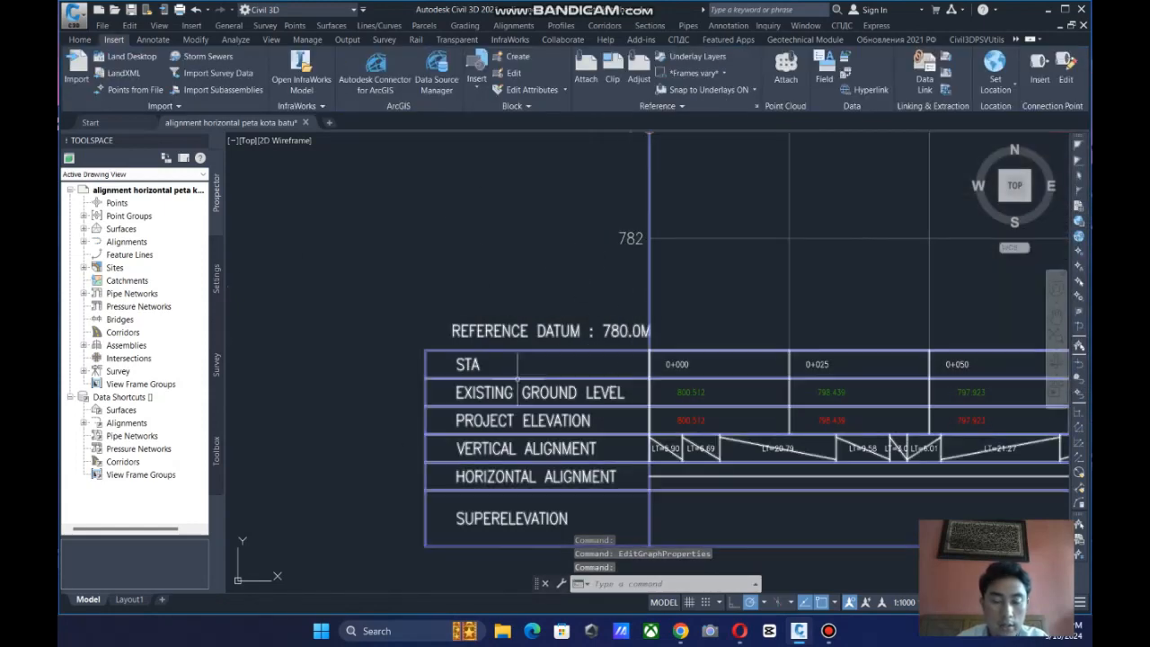
# Reopen the band settings in the profile view's properties.
pyautogui.moveTo(479, 401); pyautogui.dragTo(446, 350, button='middle')
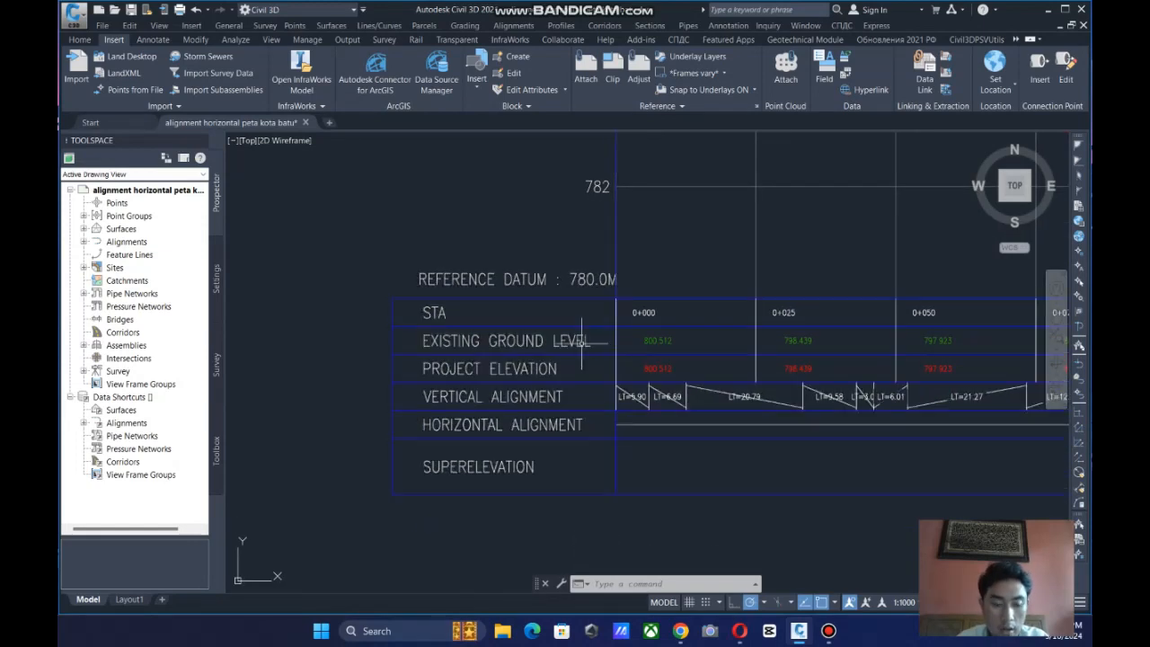
pyautogui.moveTo(534, 349); pyautogui.dragTo(546, 343, button='middle')
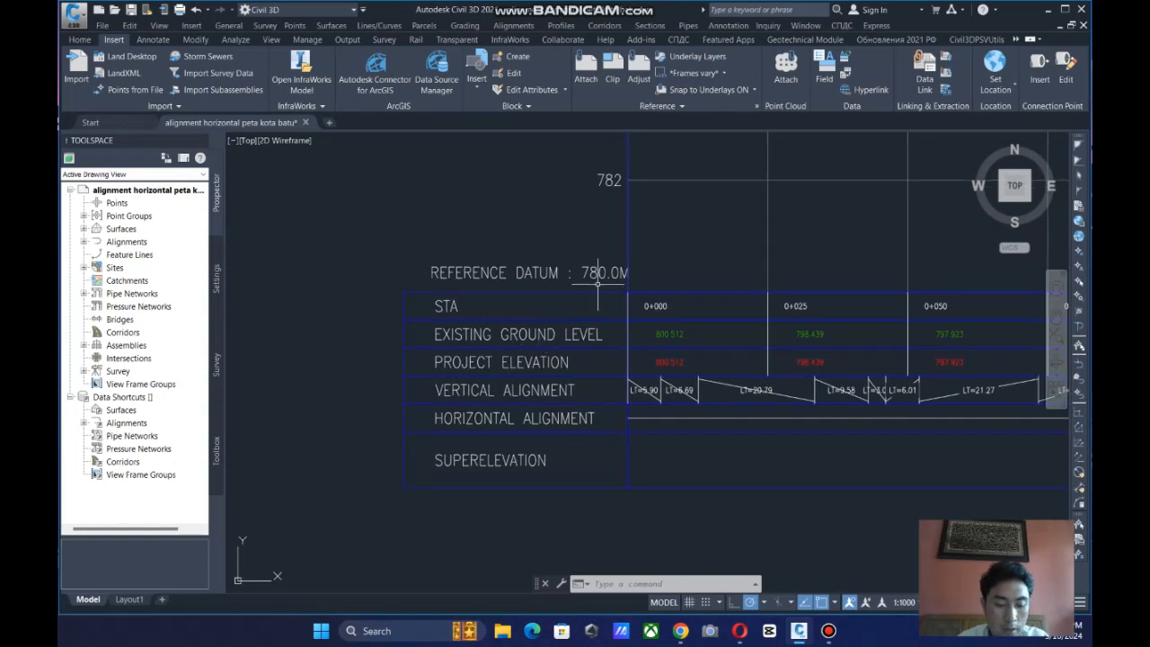
pyautogui.click(517, 331)
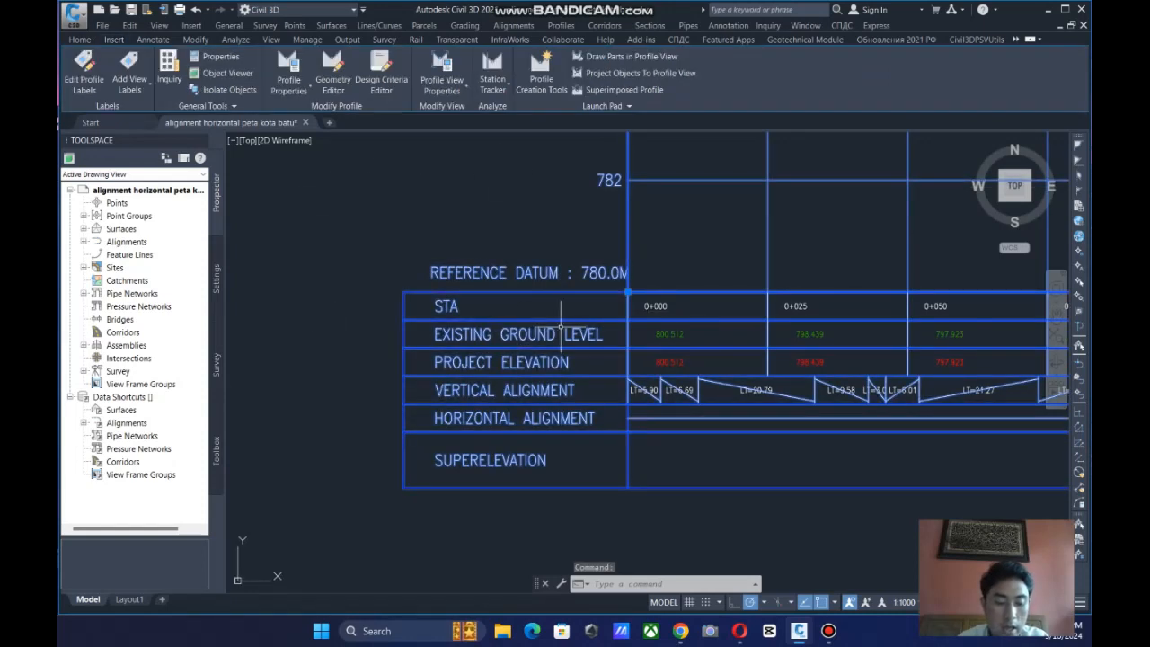
pyautogui.rightClick(519, 331)
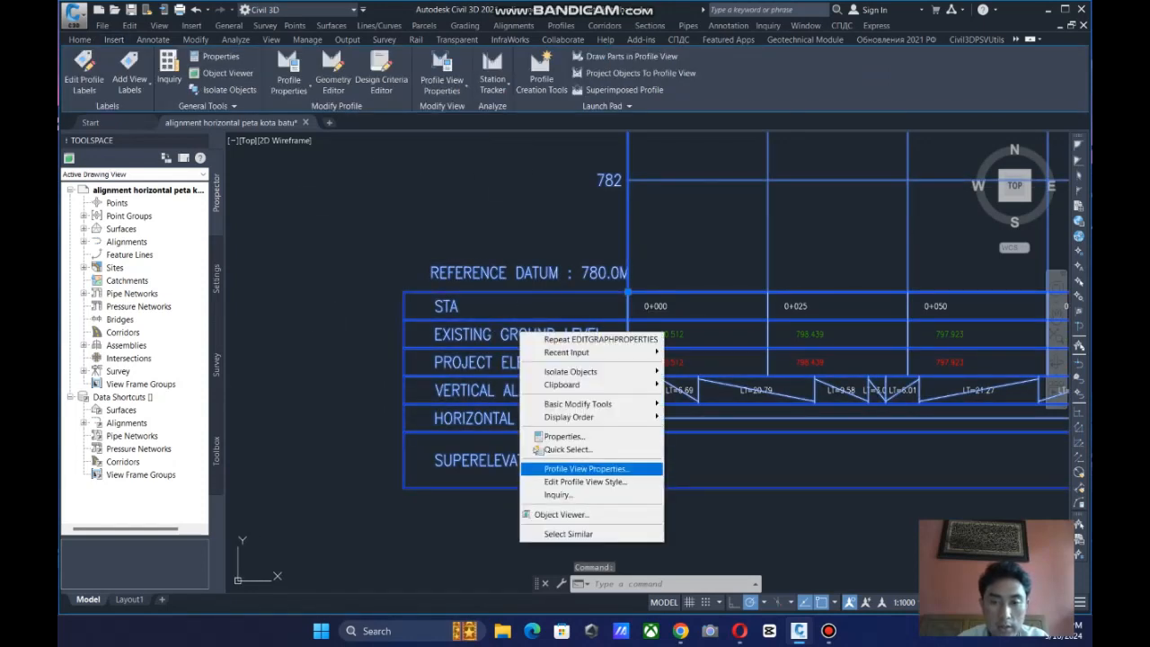
pyautogui.click(575, 468)
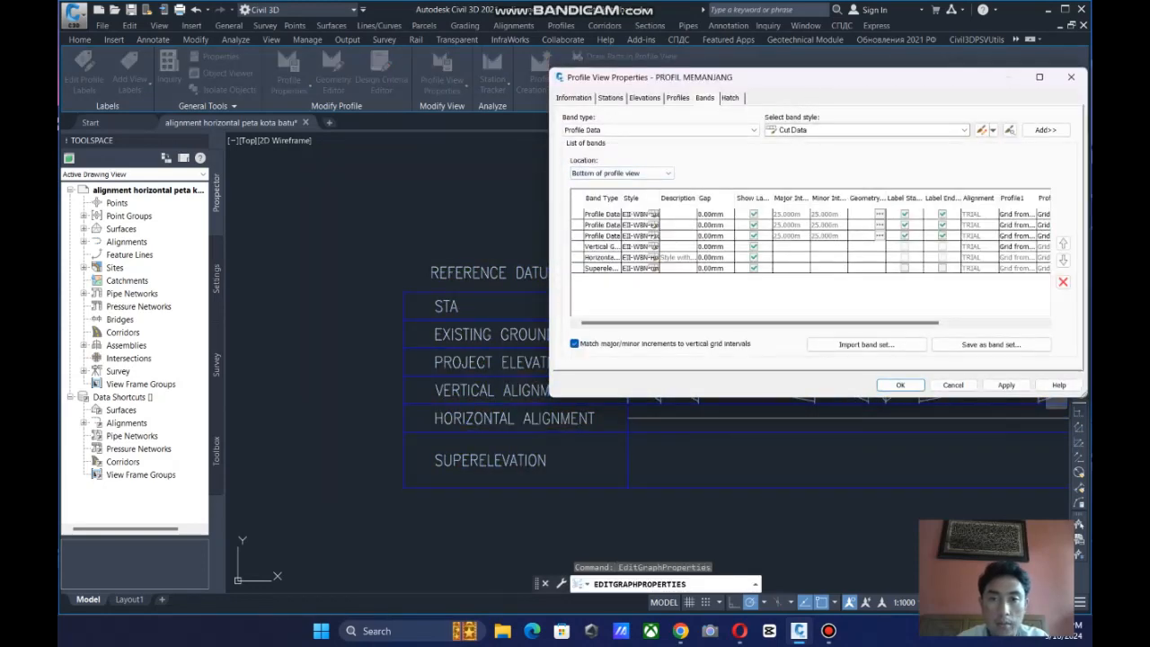
# Change the title text of the EII-WBN-Existing Ground Level band to KONDISIBB AWAL and apply it to the profile view.
pyautogui.click(649, 225)
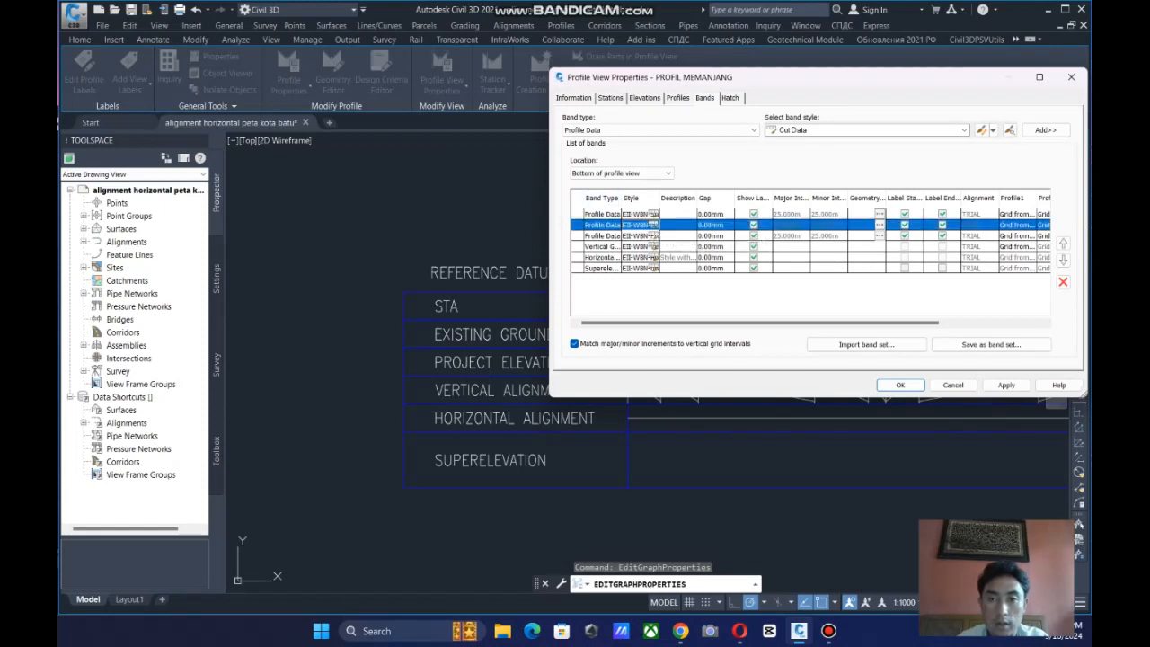
pyautogui.click(654, 224)
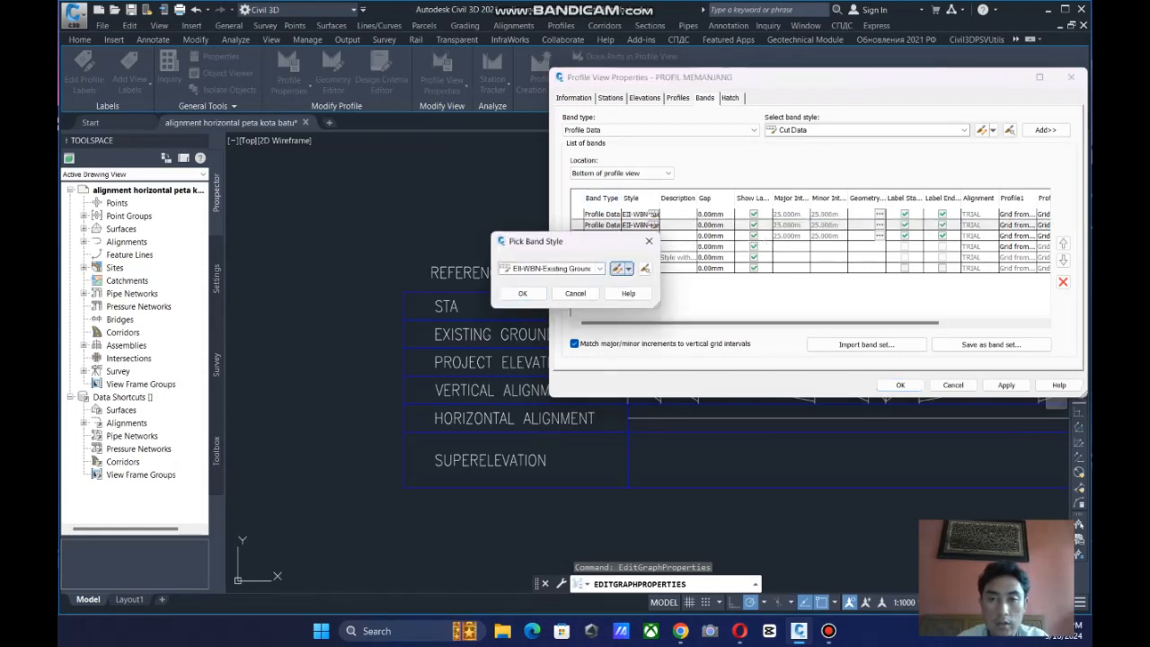
pyautogui.click(617, 268)
pyautogui.click(458, 184)
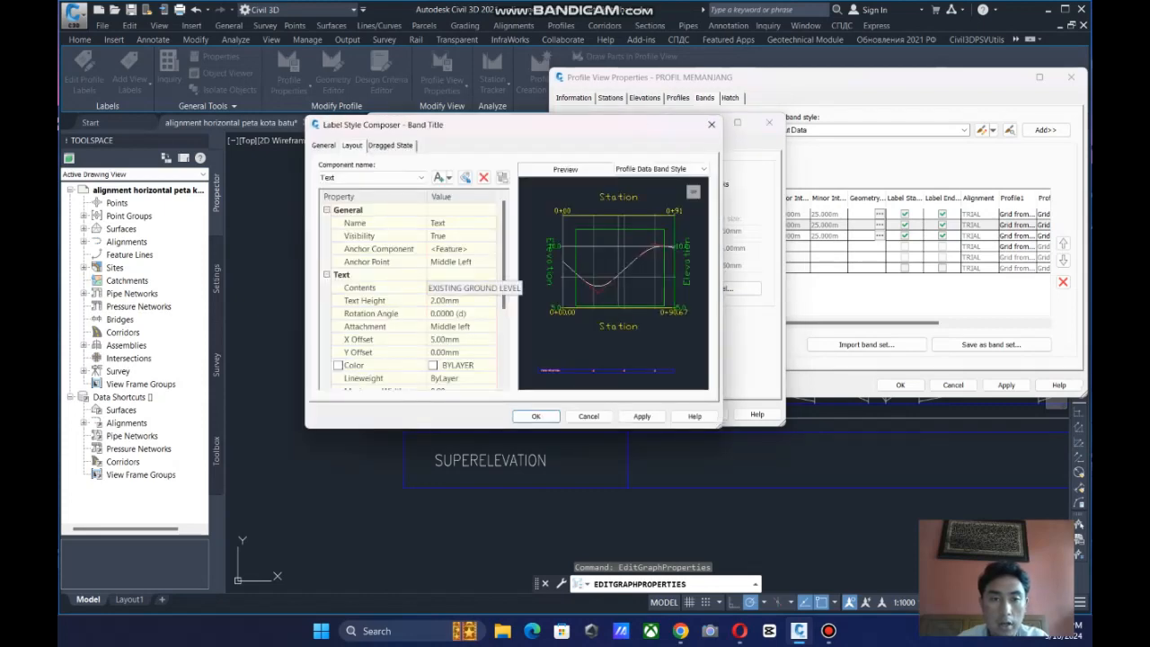
pyautogui.click(454, 287)
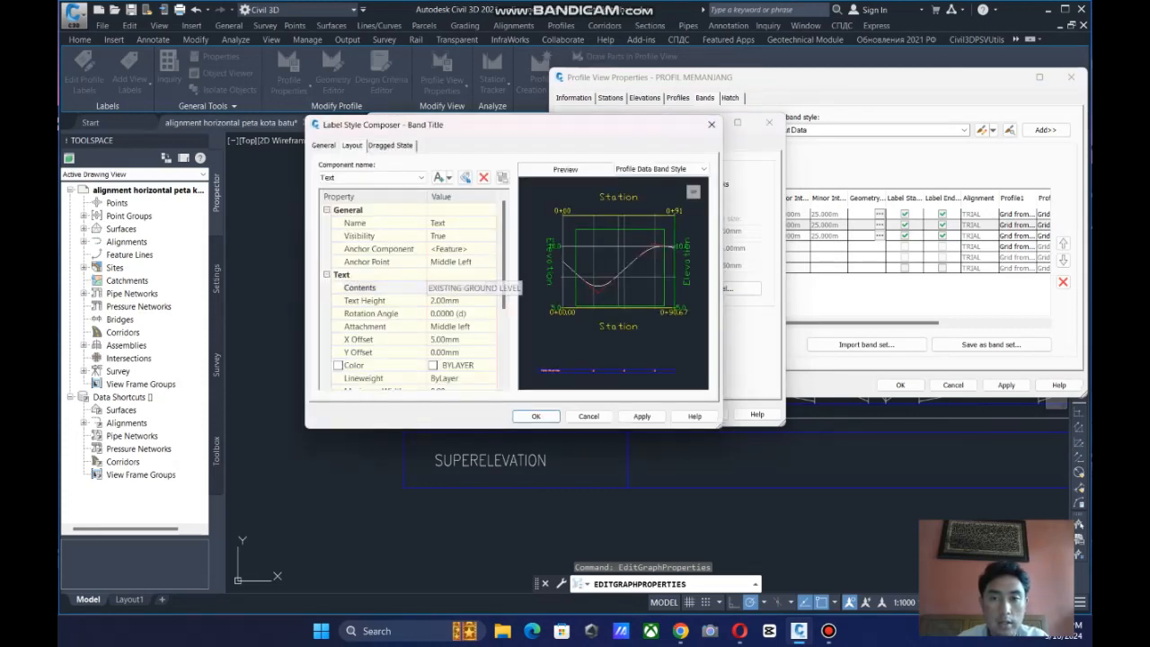
pyautogui.click(490, 287)
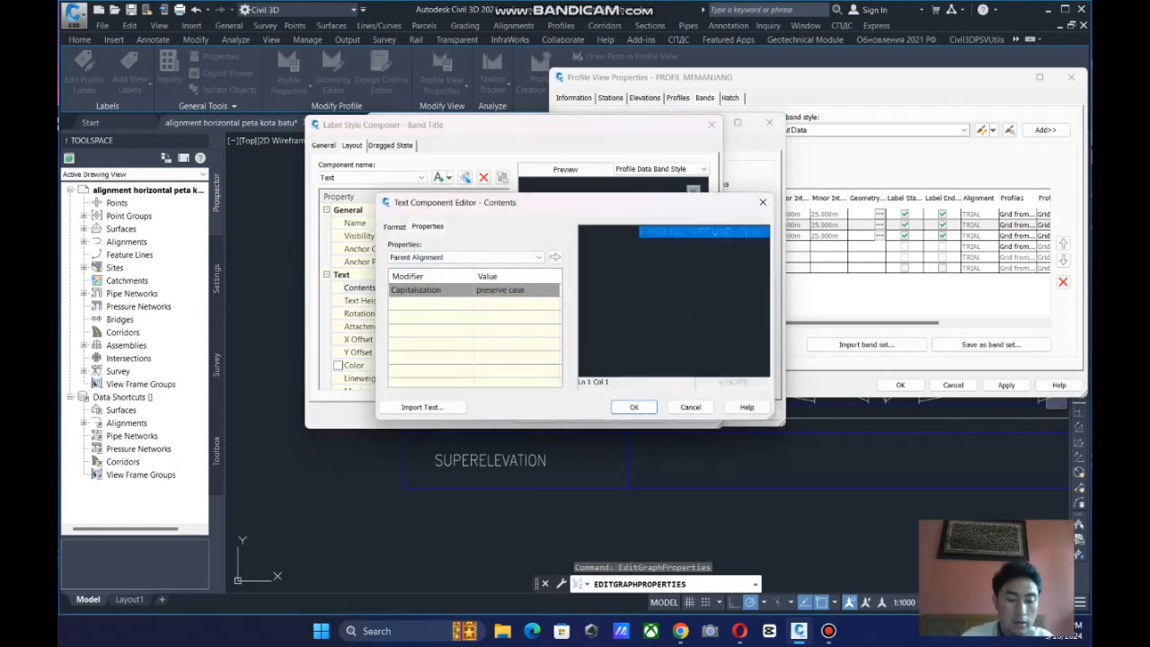
pyautogui.press('BackSpace')
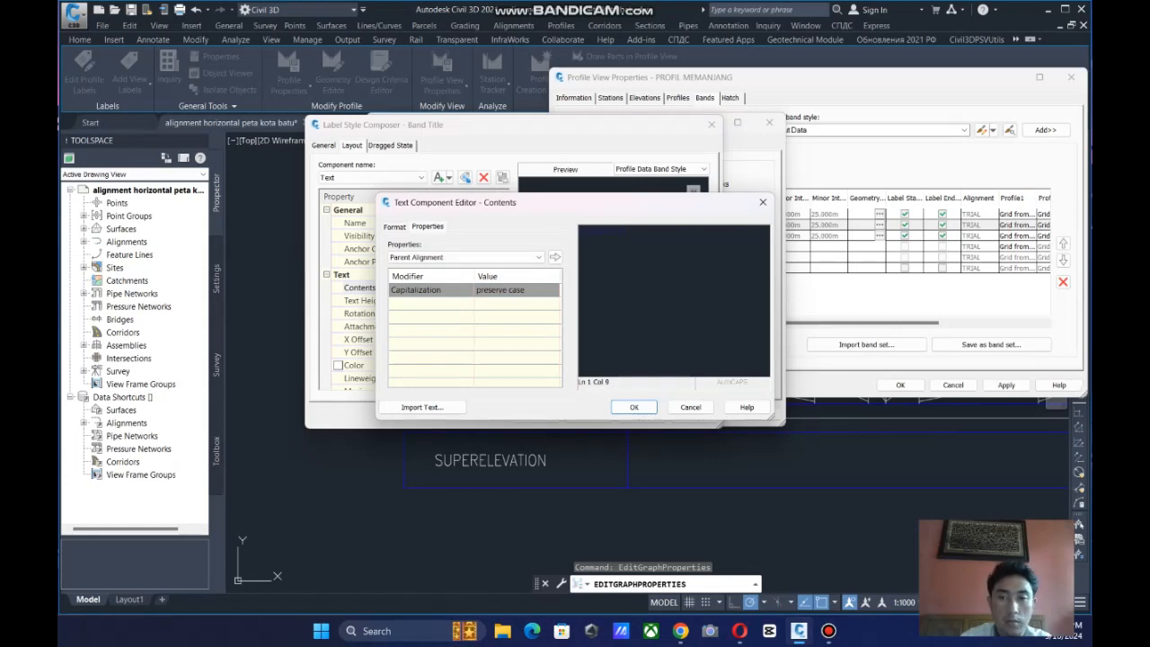
pyautogui.write('NAH')
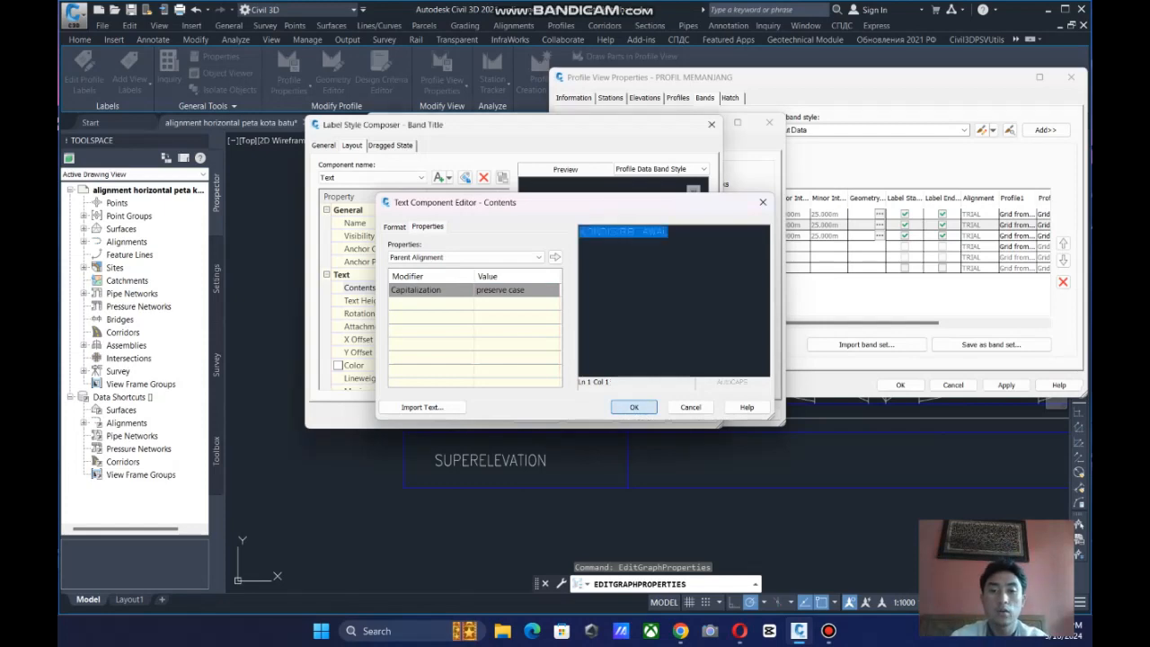
pyautogui.click(634, 407)
pyautogui.click(536, 416)
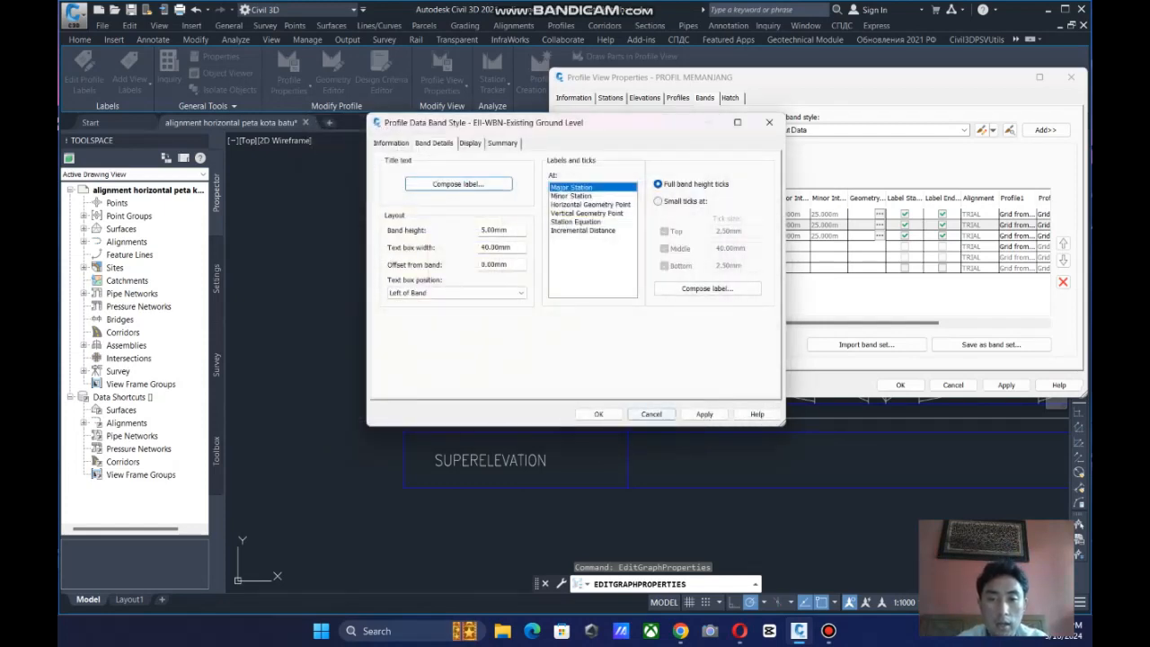
pyautogui.click(598, 414)
pyautogui.click(585, 224)
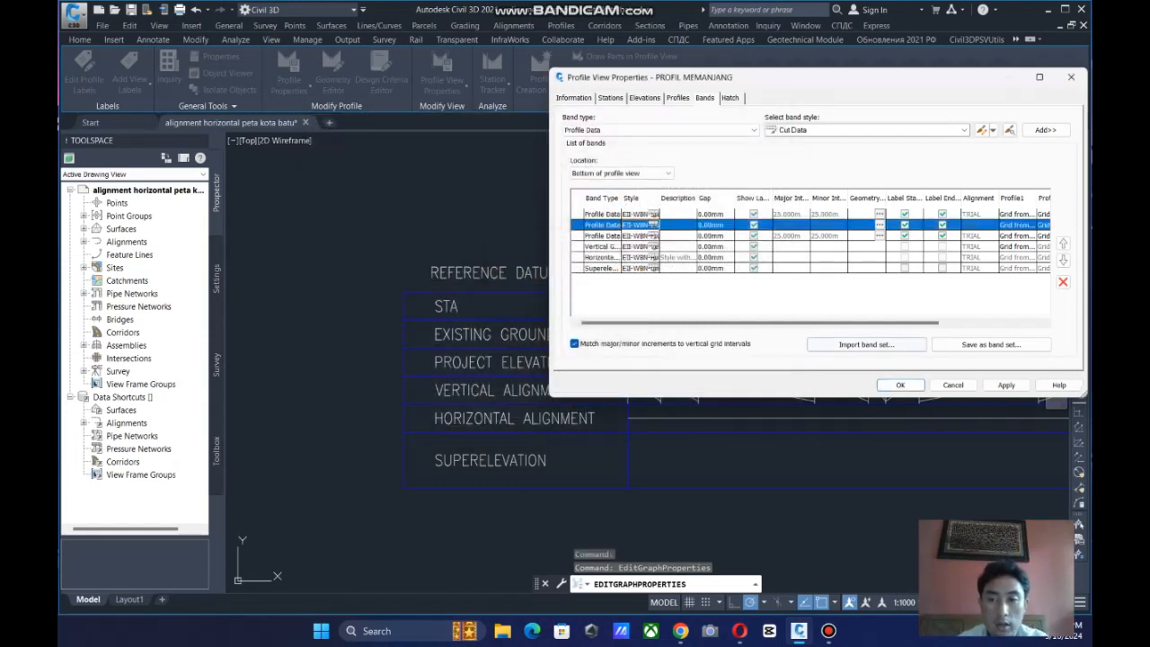
pyautogui.click(899, 384)
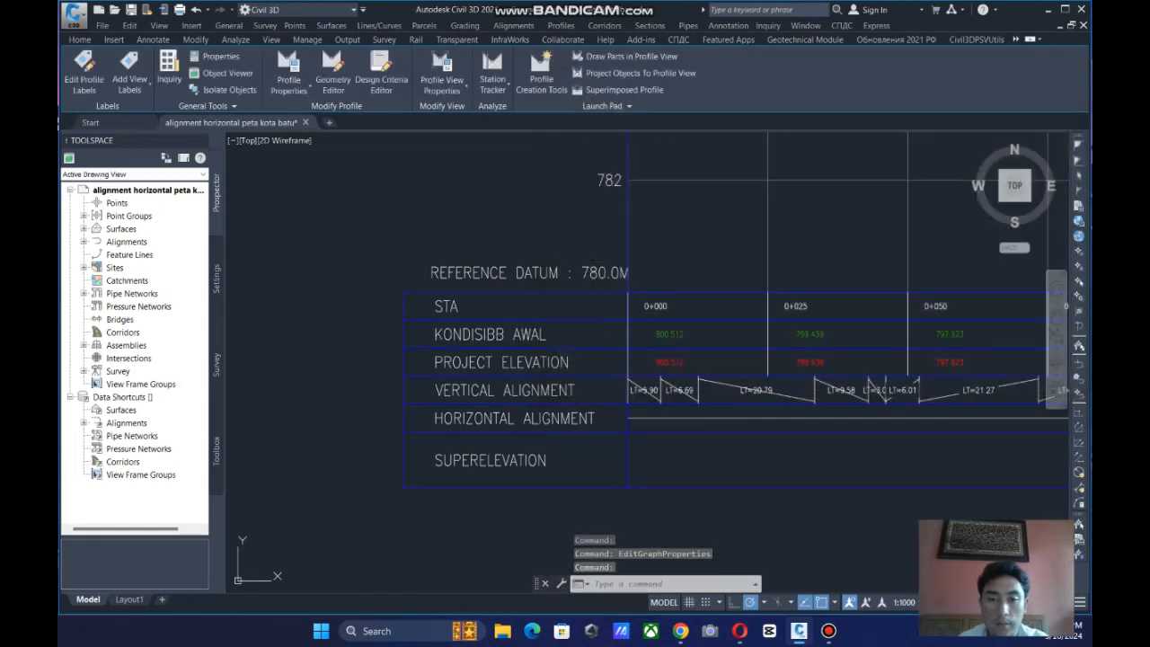
# Reopen the properties of the PROFIL MEMANJANG profile view at its list of data bands.
pyautogui.click(517, 319)
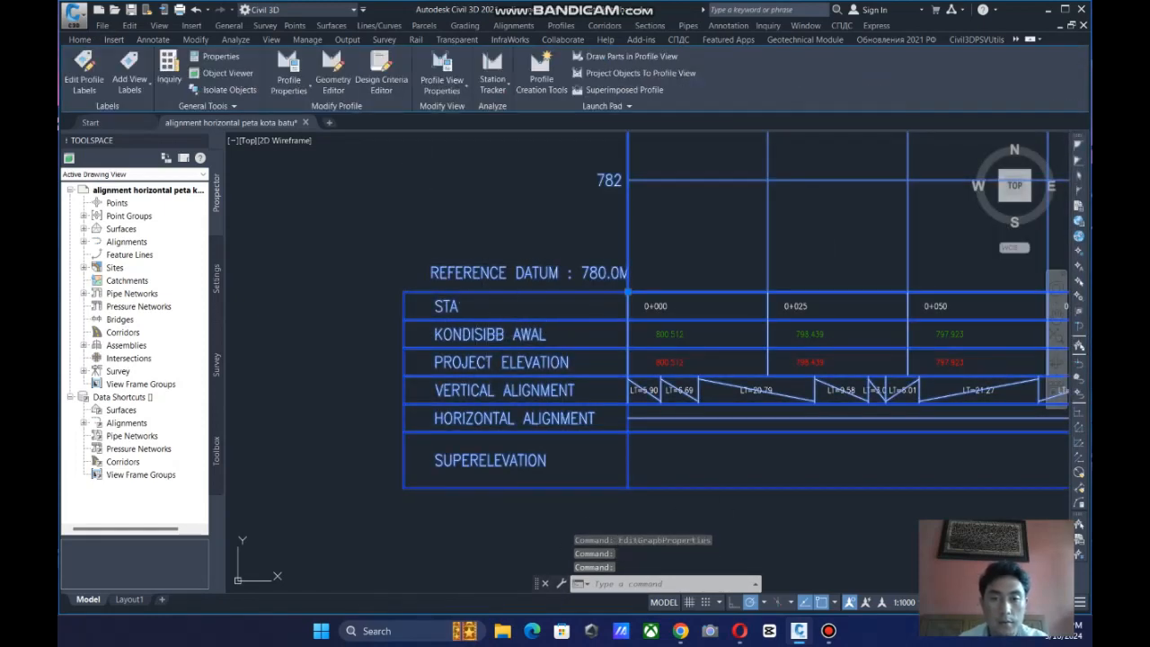
pyautogui.rightClick(492, 338)
pyautogui.click(557, 473)
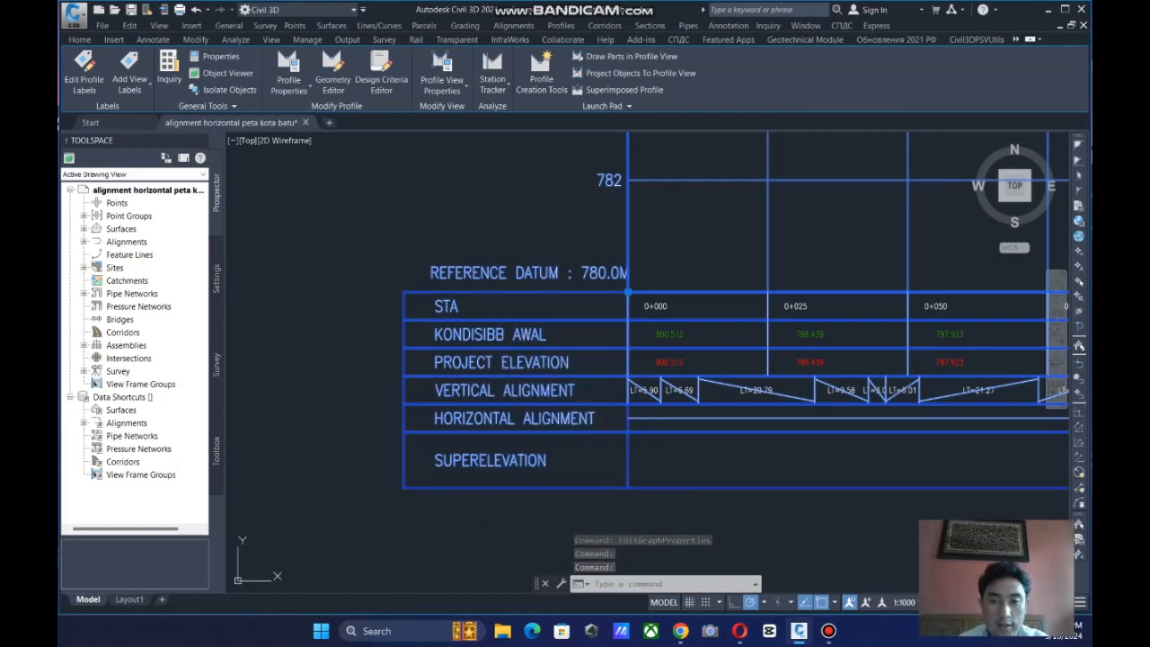
pyautogui.click(653, 224)
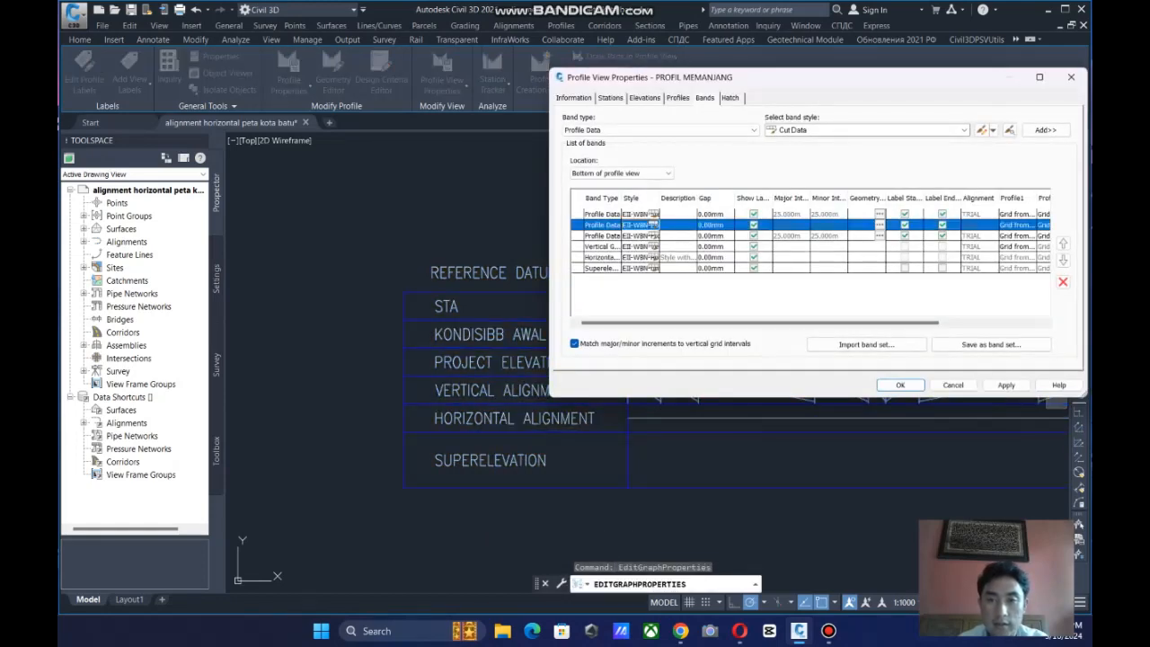
pyautogui.click(653, 224)
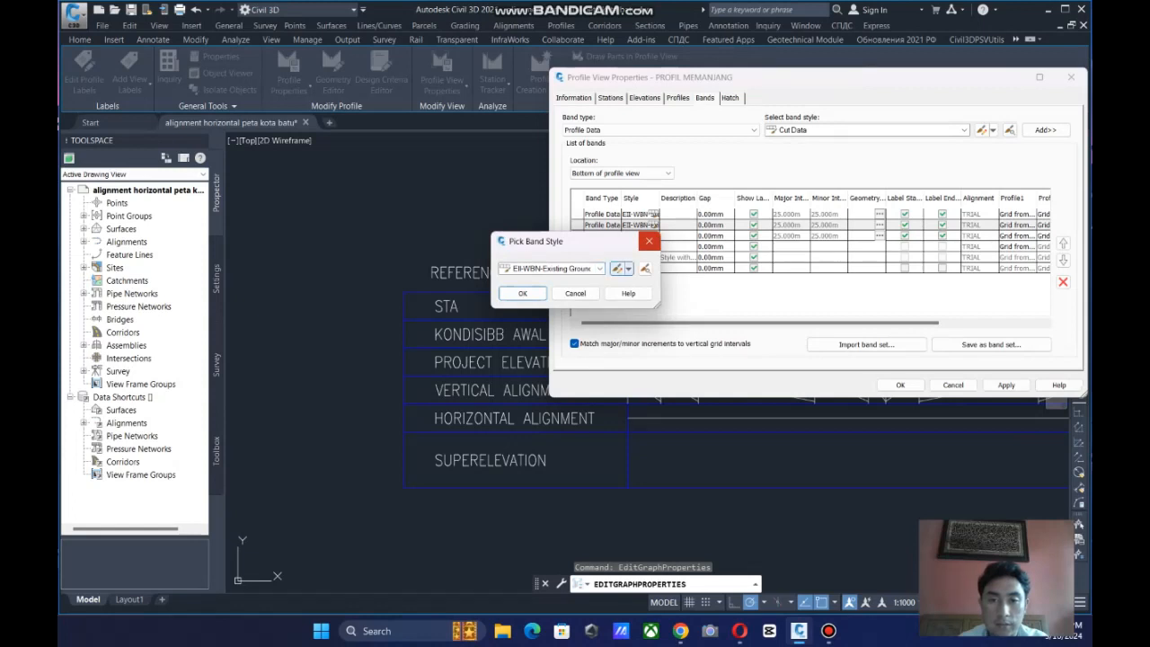
pyautogui.click(649, 241)
# Change the title text of the EII-WBN-Project Elevation band to RENCANA JALAN and apply it to the profile view.
pyautogui.click(653, 235)
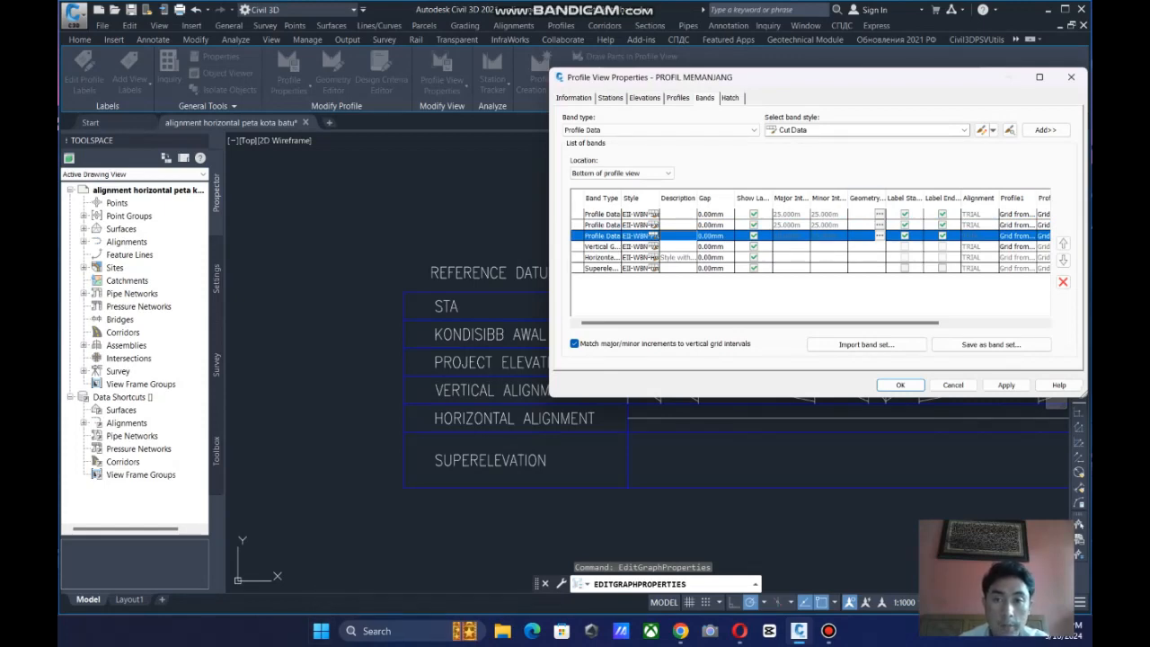
pyautogui.moveTo(791, 77); pyautogui.dragTo(704, 105)
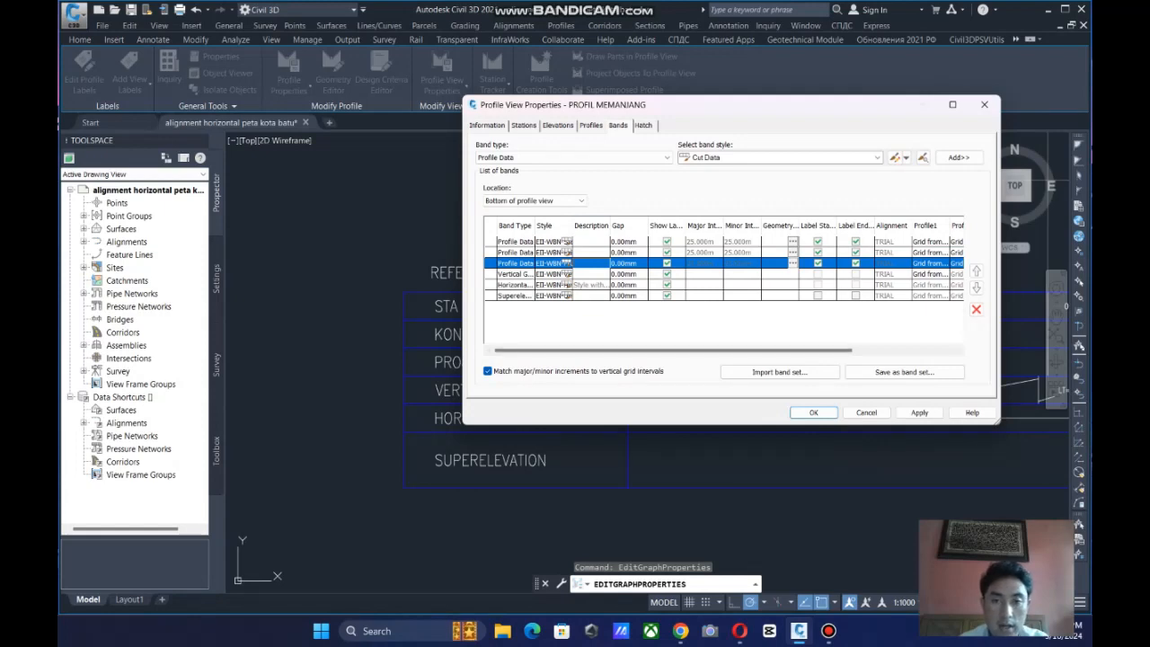
pyautogui.click(567, 263)
pyautogui.click(617, 268)
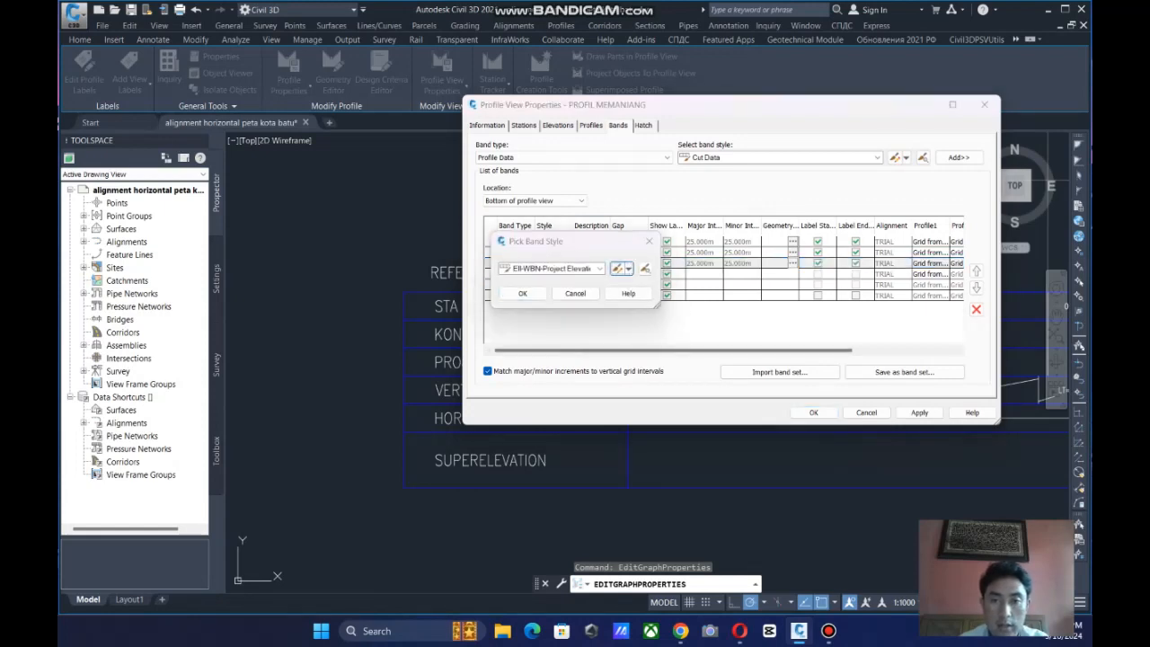
pyautogui.click(458, 183)
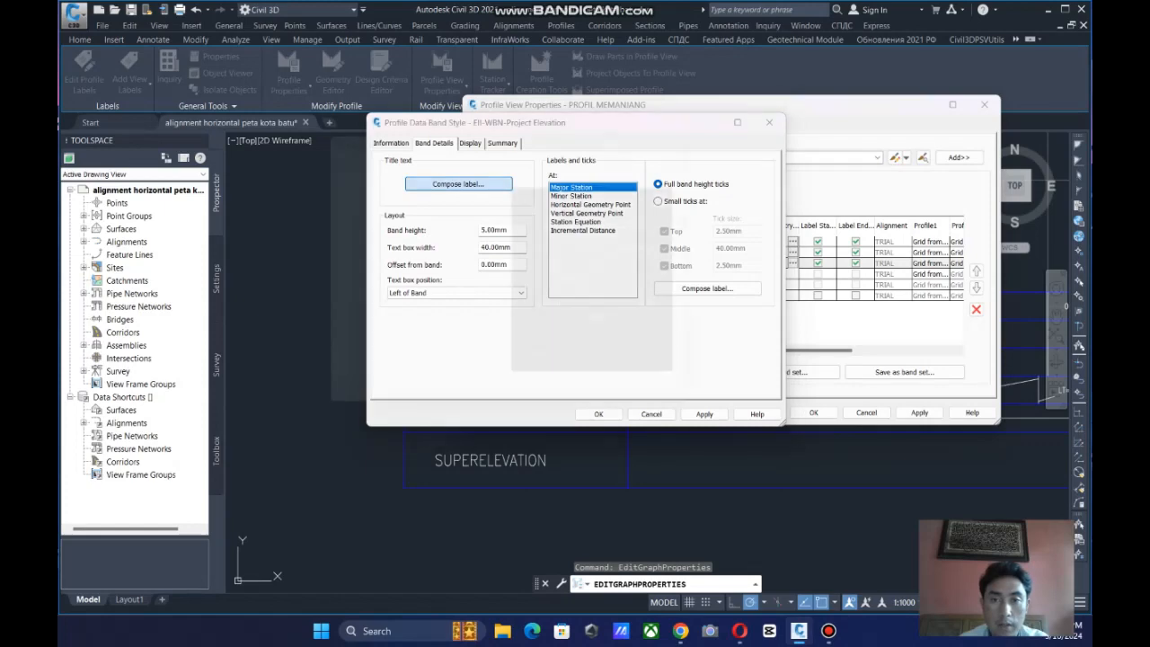
pyautogui.click(460, 287)
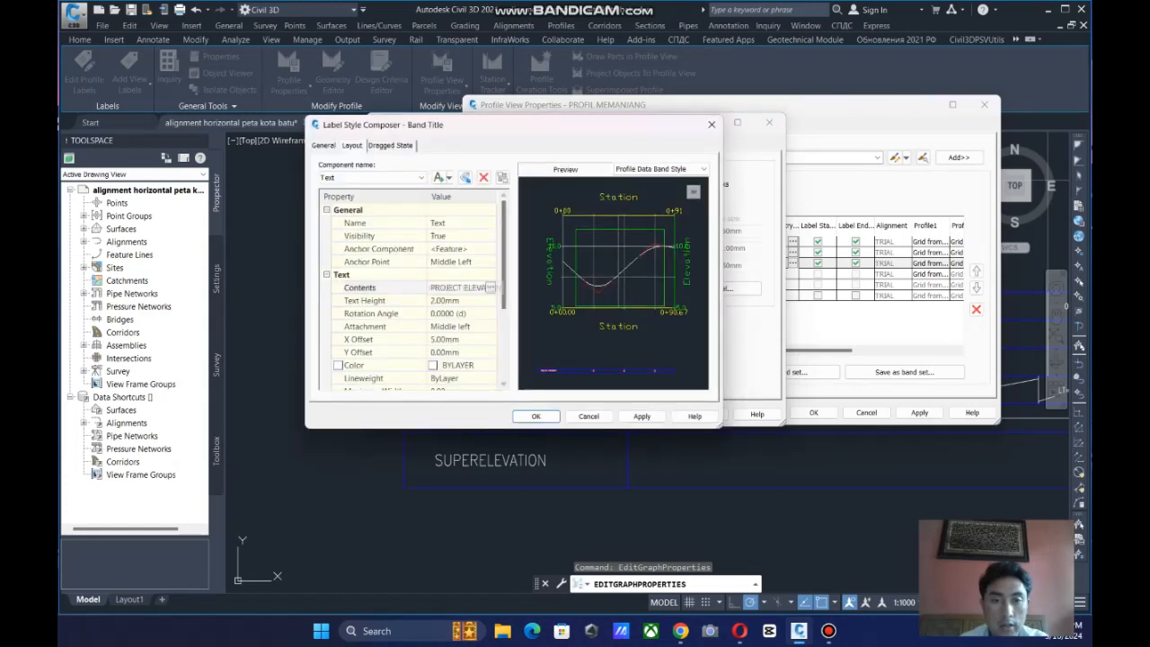
pyautogui.click(492, 288)
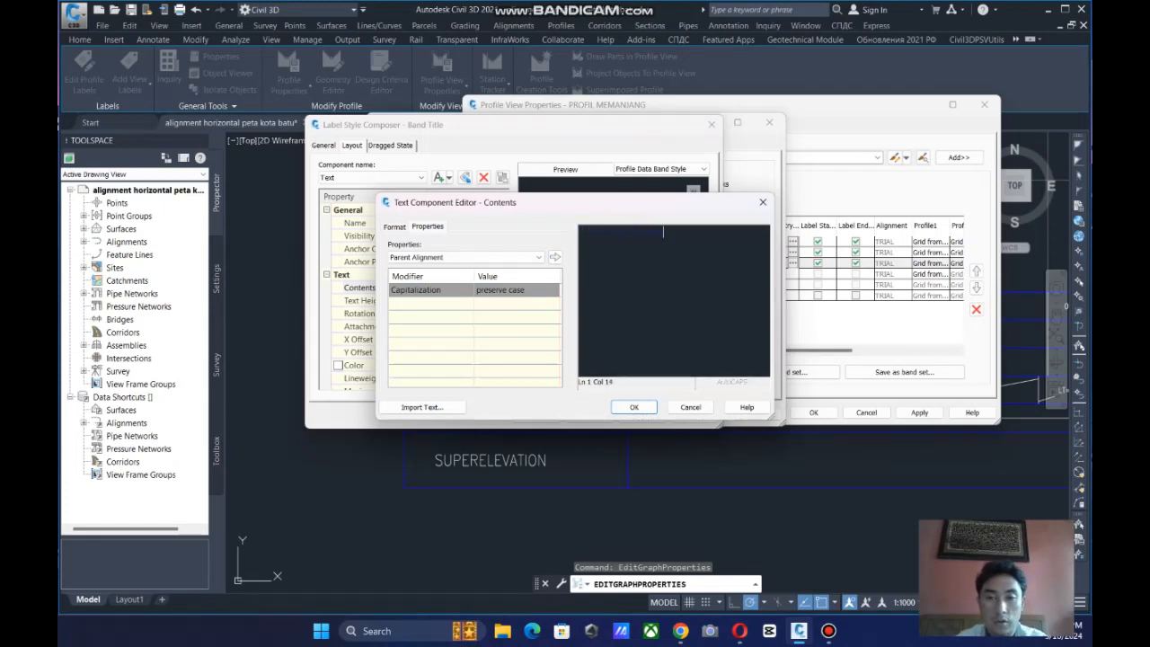
pyautogui.click(633, 407)
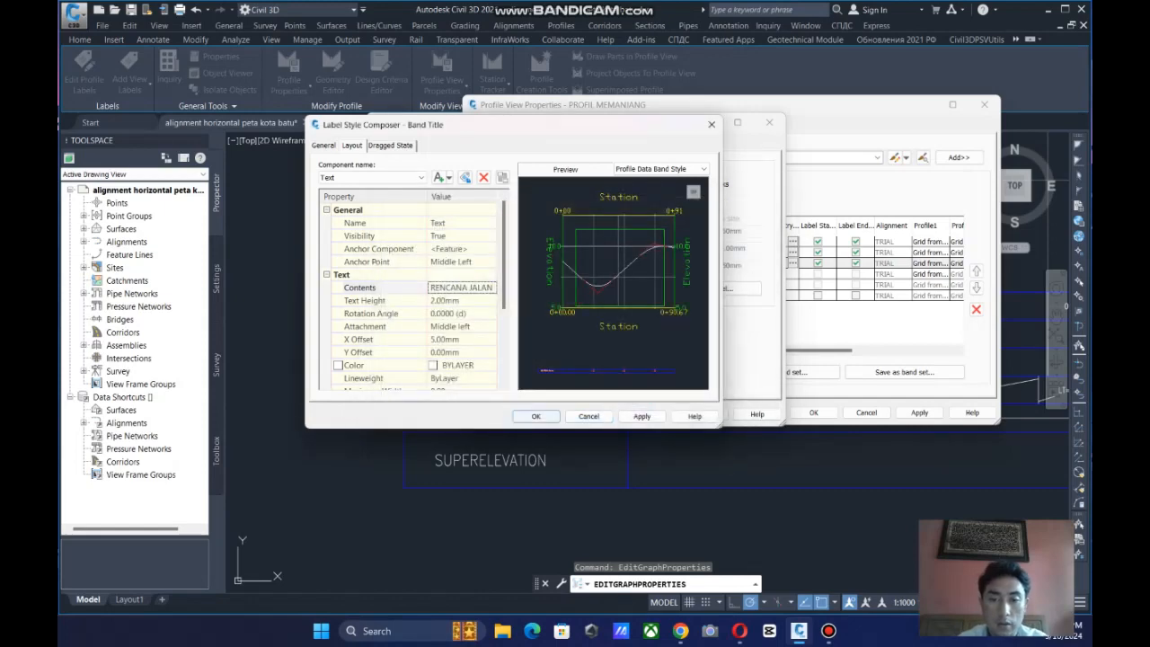
pyautogui.click(535, 416)
pyautogui.press('Return')
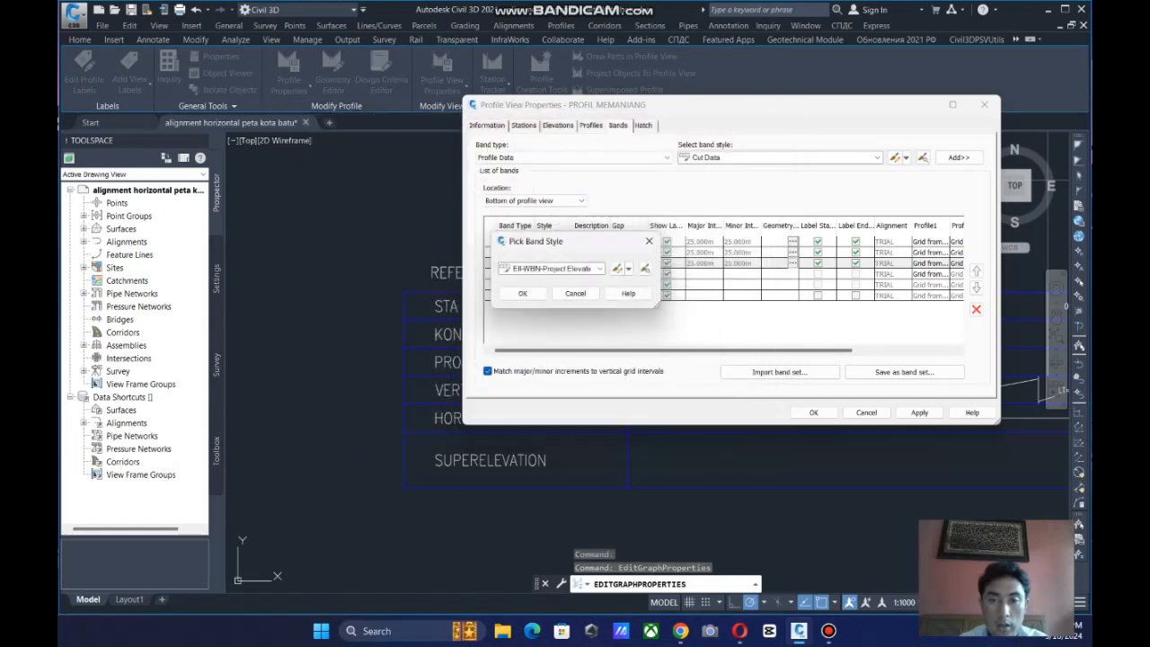
pyautogui.click(522, 292)
pyautogui.click(813, 412)
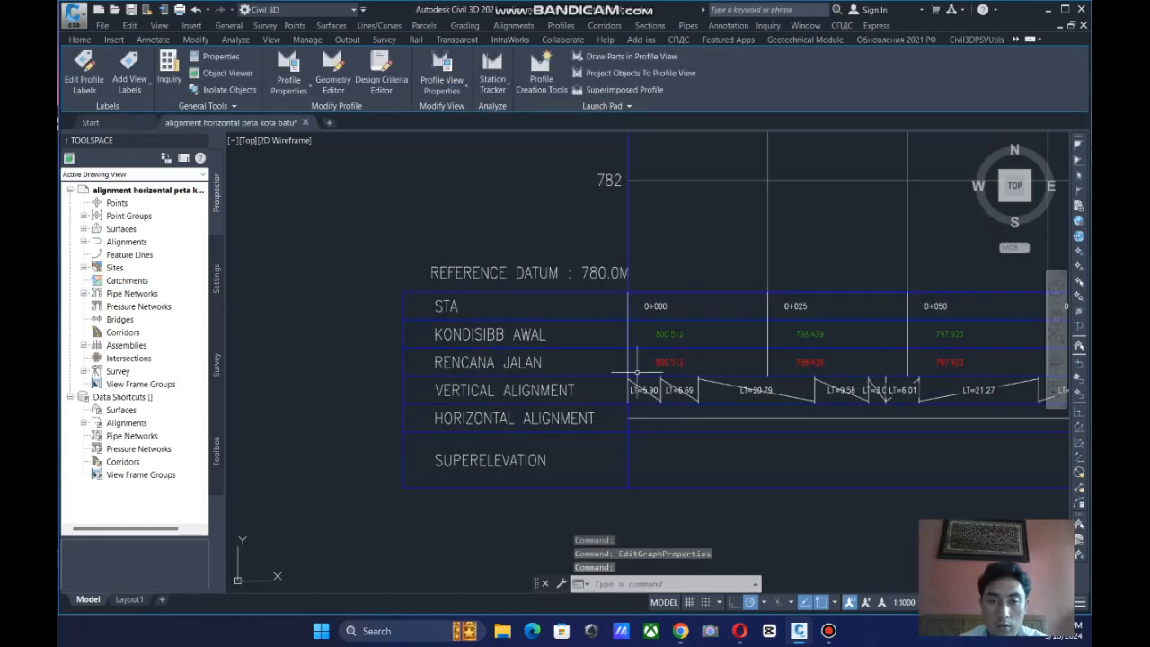
# Examine the existing ground and design profile lines along the profile view and compare them with the data band values.
pyautogui.scroll(-4, 706, 377)
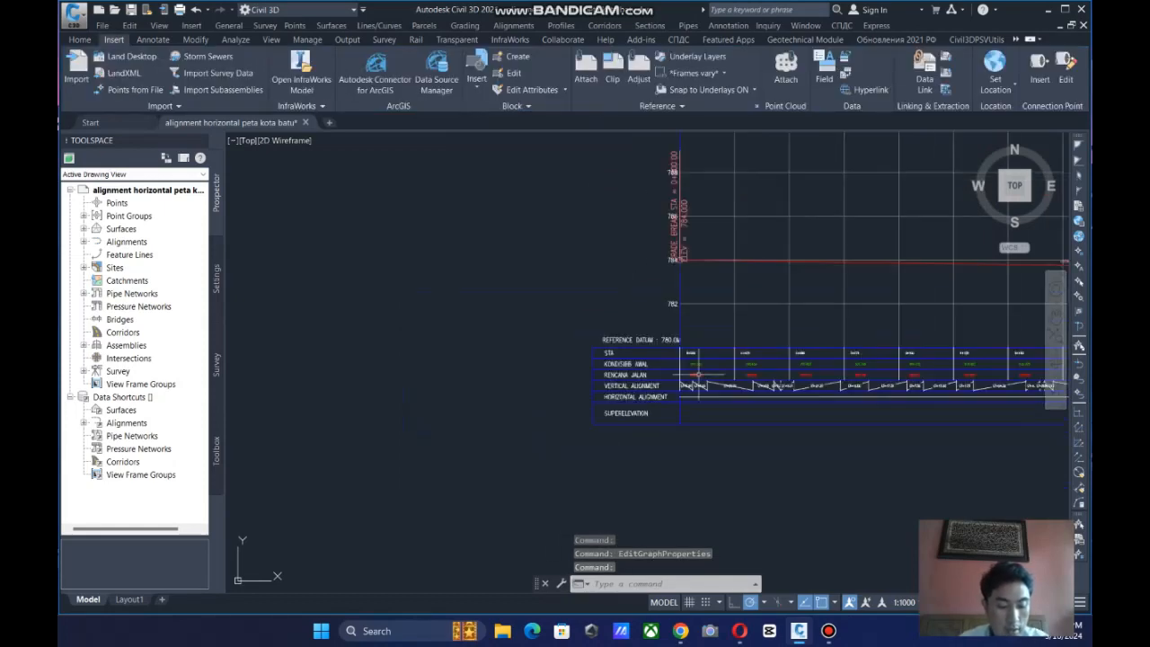
pyautogui.moveTo(699, 374); pyautogui.dragTo(560, 399, button='middle')
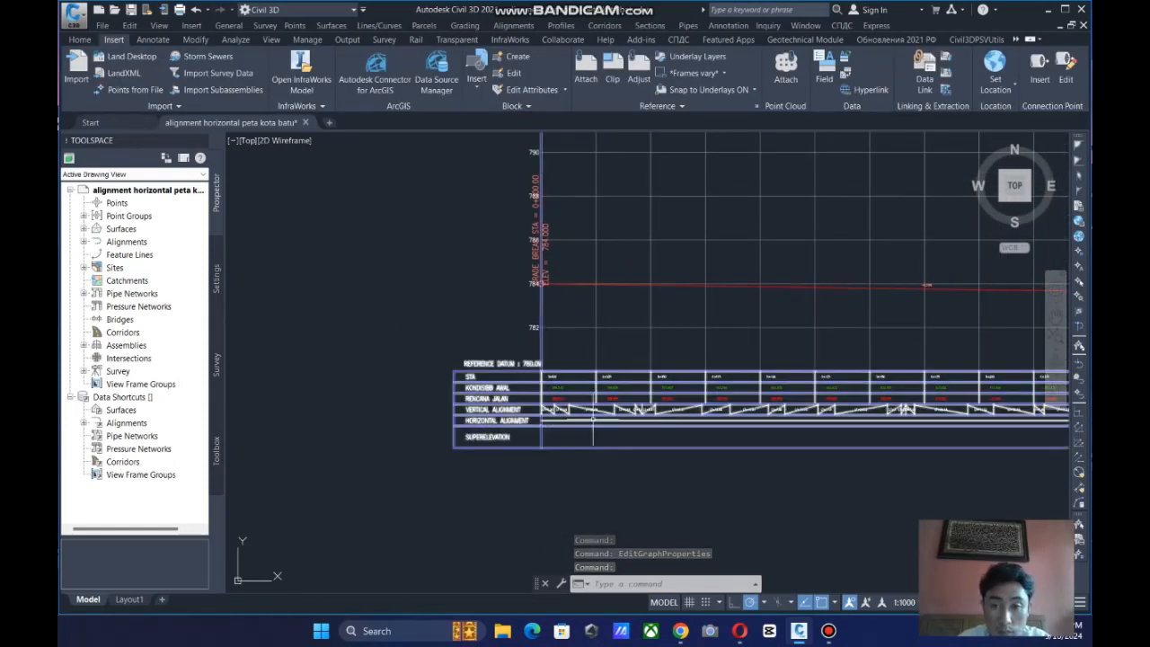
pyautogui.scroll(-5, 593, 418)
pyautogui.moveTo(351, 481); pyautogui.dragTo(405, 438, button='middle')
pyautogui.scroll(-6, 350, 368)
pyautogui.scroll(2, 399, 386)
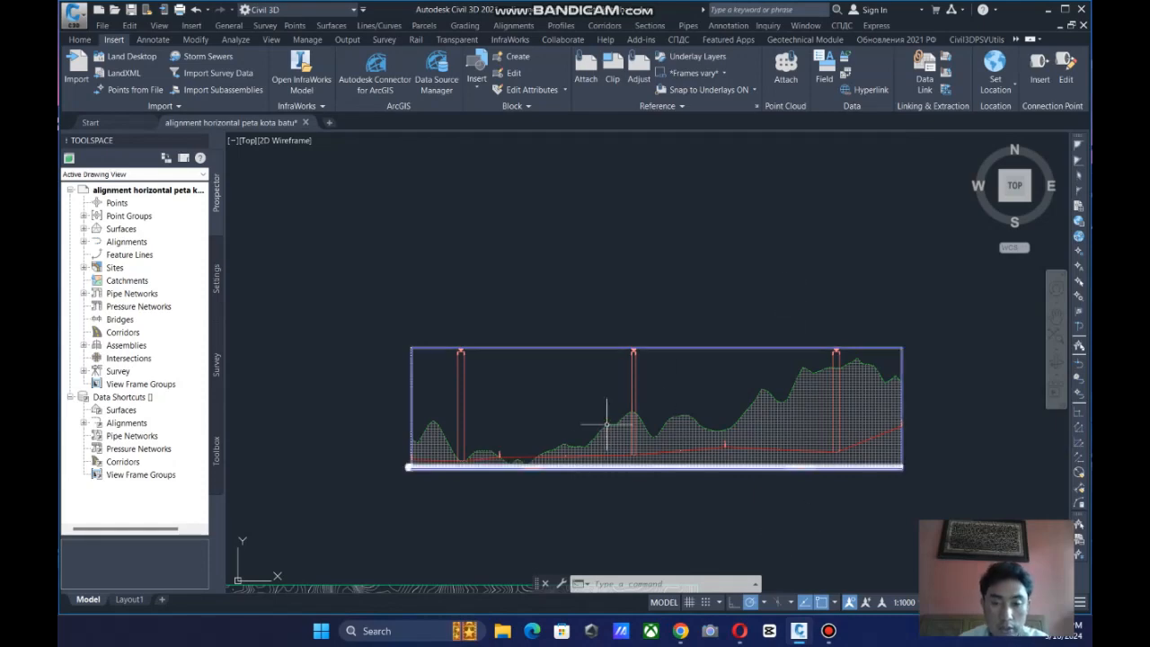
pyautogui.scroll(4, 562, 424)
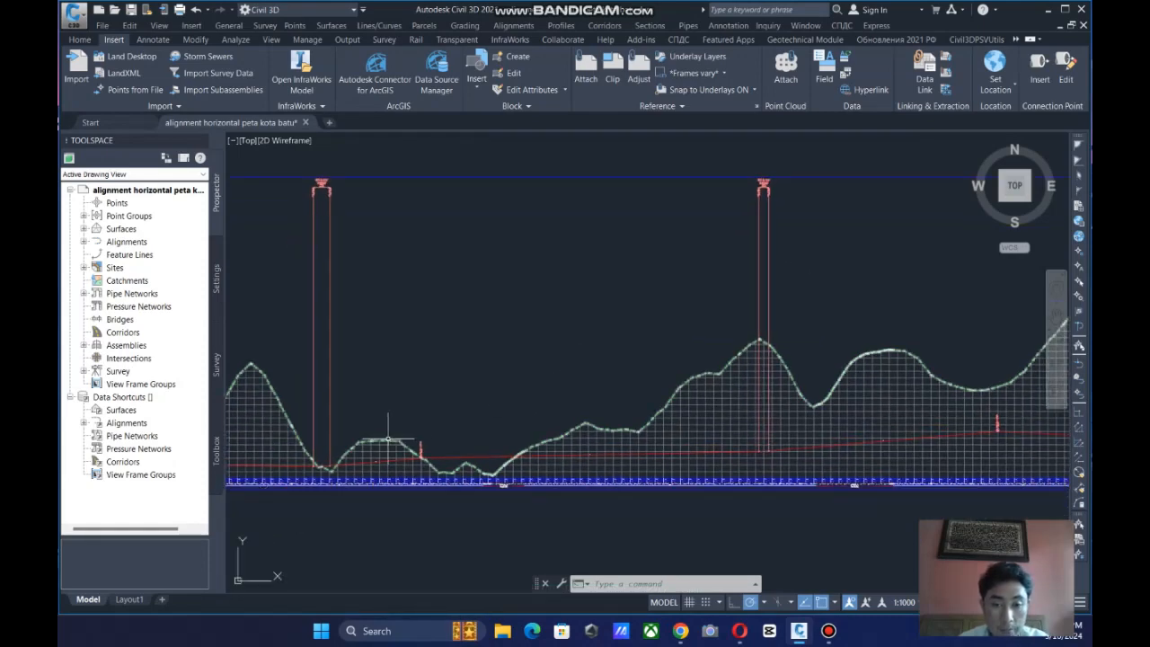
pyautogui.moveTo(367, 422); pyautogui.dragTo(462, 418, button='middle')
pyautogui.moveTo(652, 329); pyautogui.dragTo(677, 390, button='middle')
pyautogui.scroll(2, 410, 440)
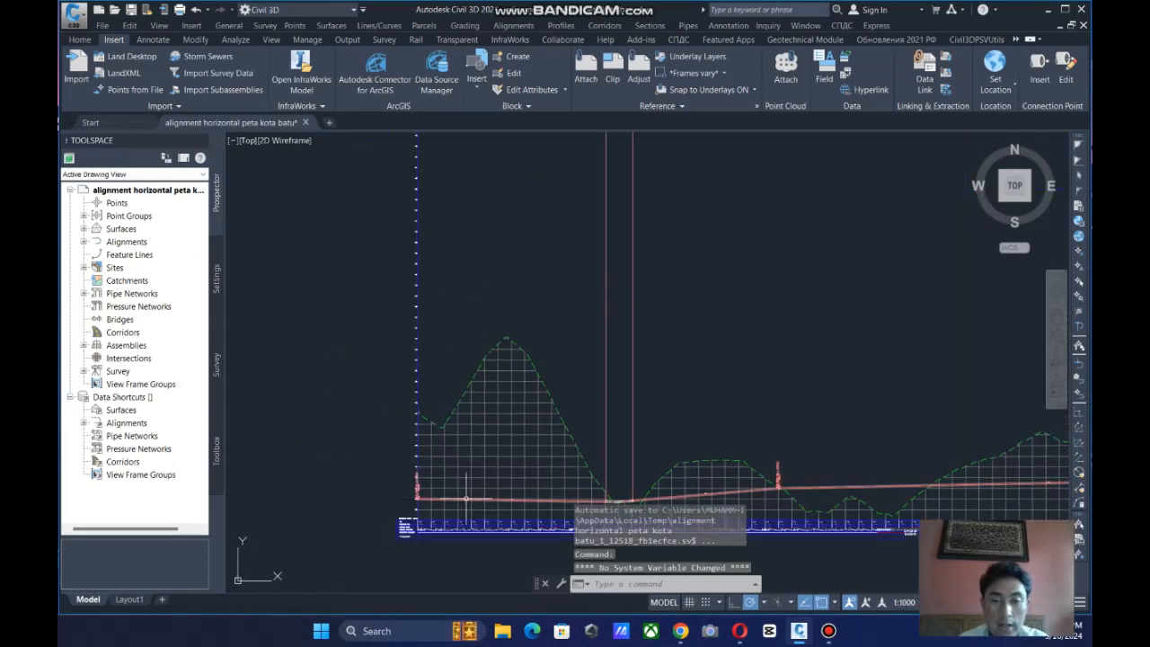
pyautogui.scroll(5, 467, 431)
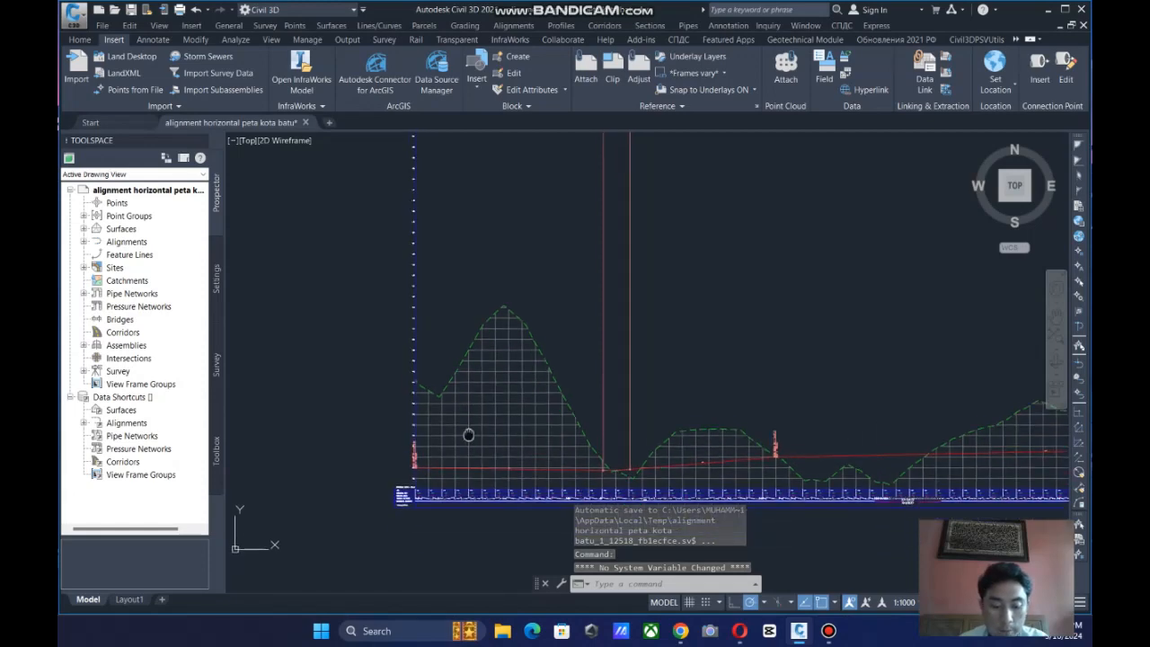
pyautogui.scroll(-4, 422, 377)
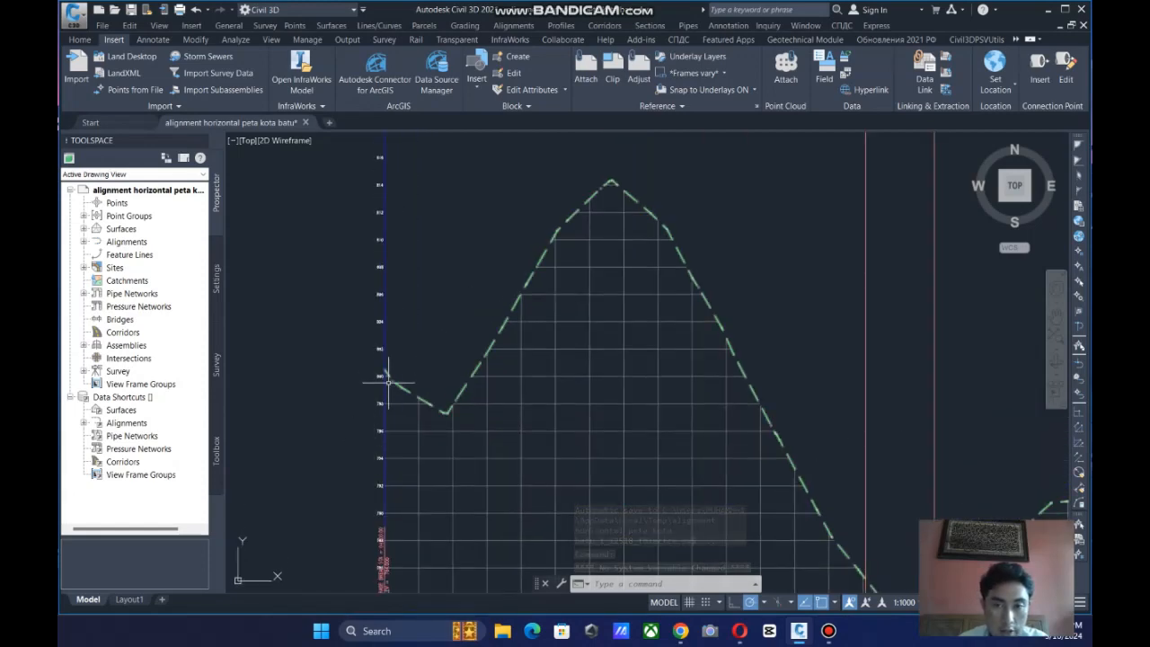
pyautogui.moveTo(633, 472); pyautogui.dragTo(585, 279, button='middle')
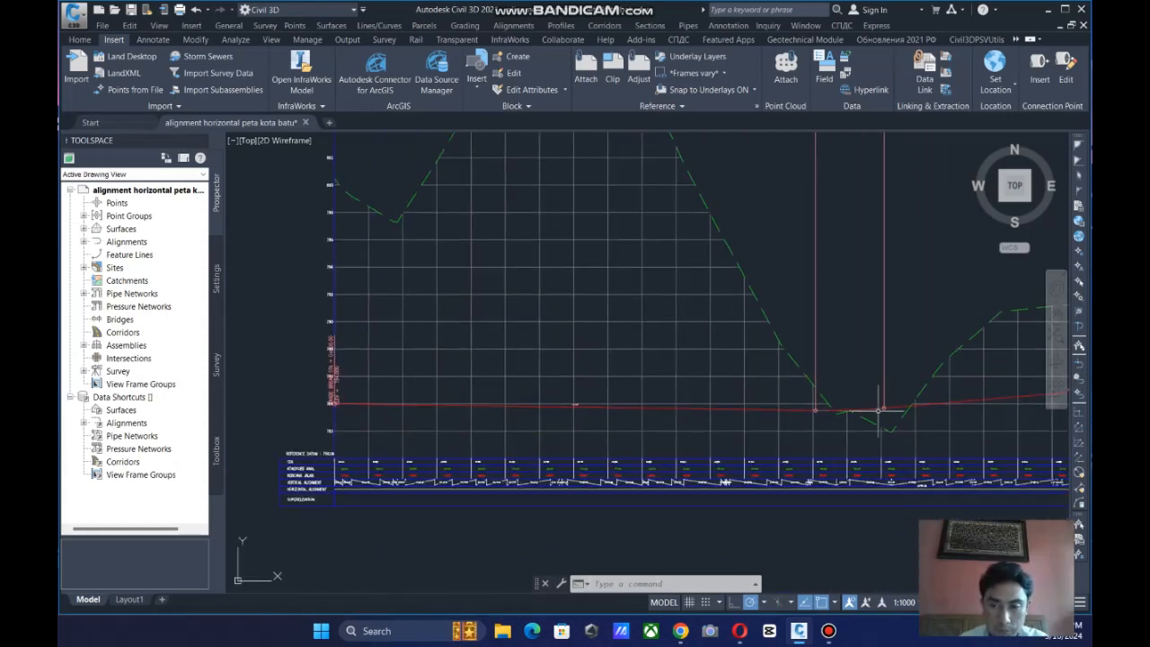
pyautogui.click(381, 403)
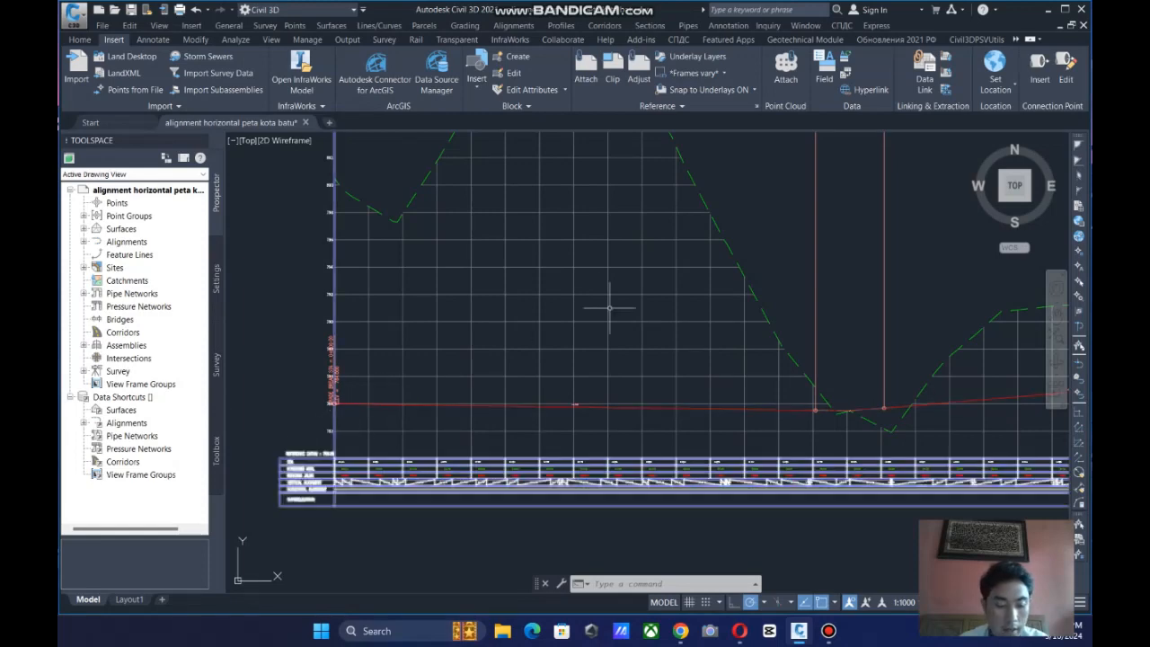
pyautogui.moveTo(539, 457); pyautogui.dragTo(531, 396, button='middle')
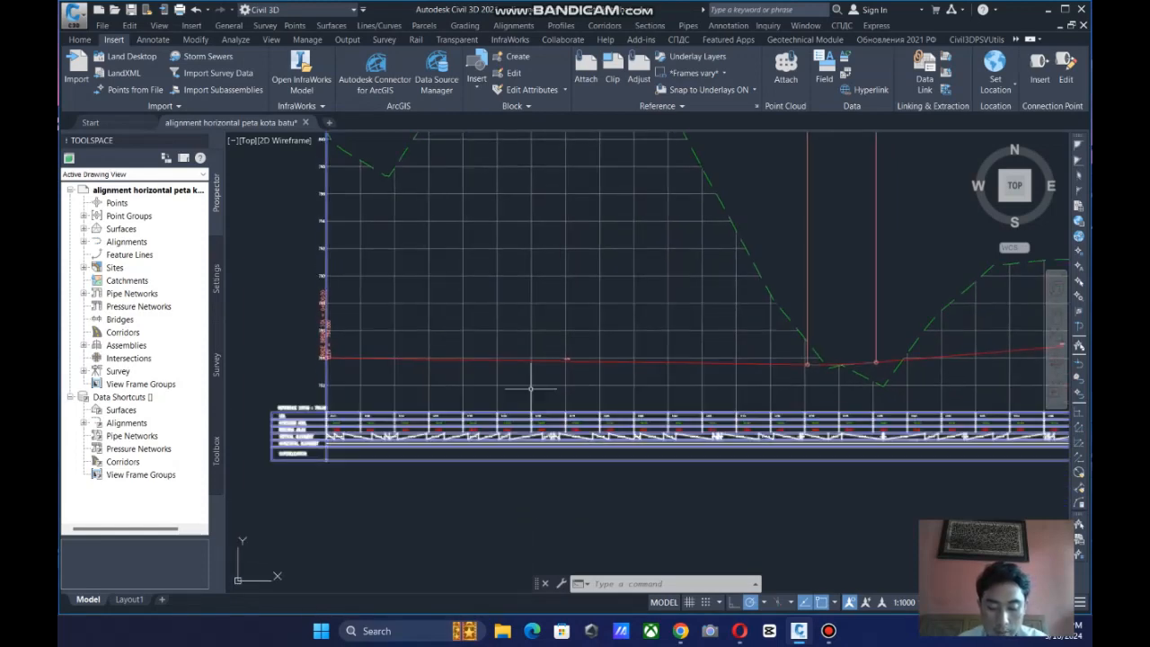
pyautogui.press('Escape')
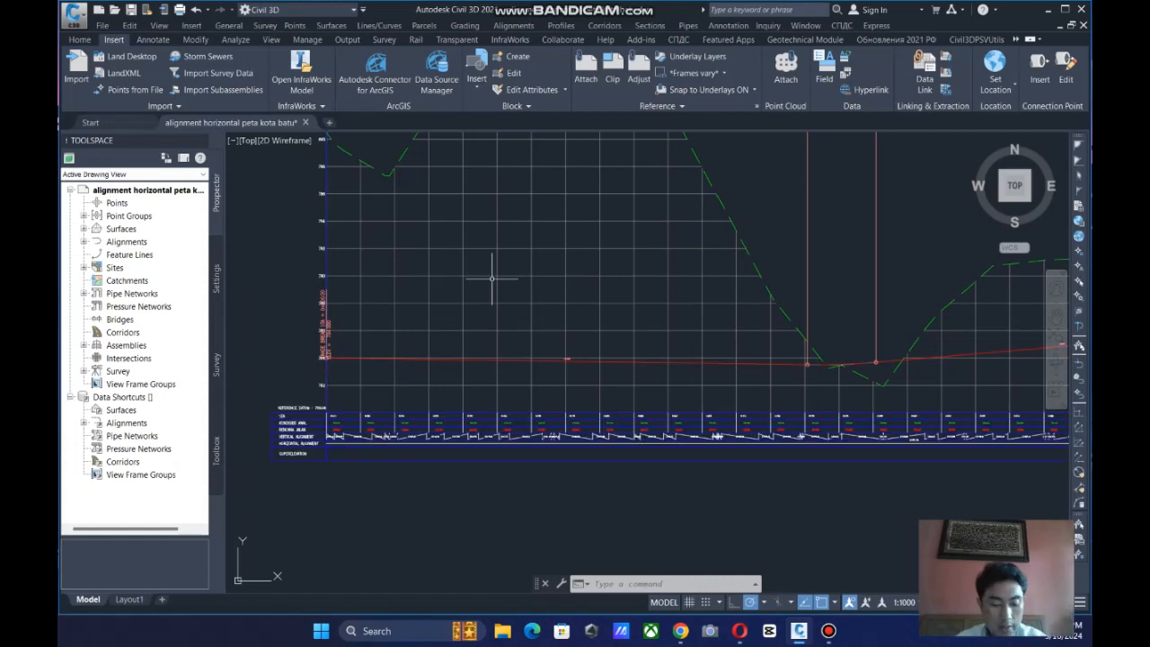
pyautogui.click(494, 274)
pyautogui.click(494, 275)
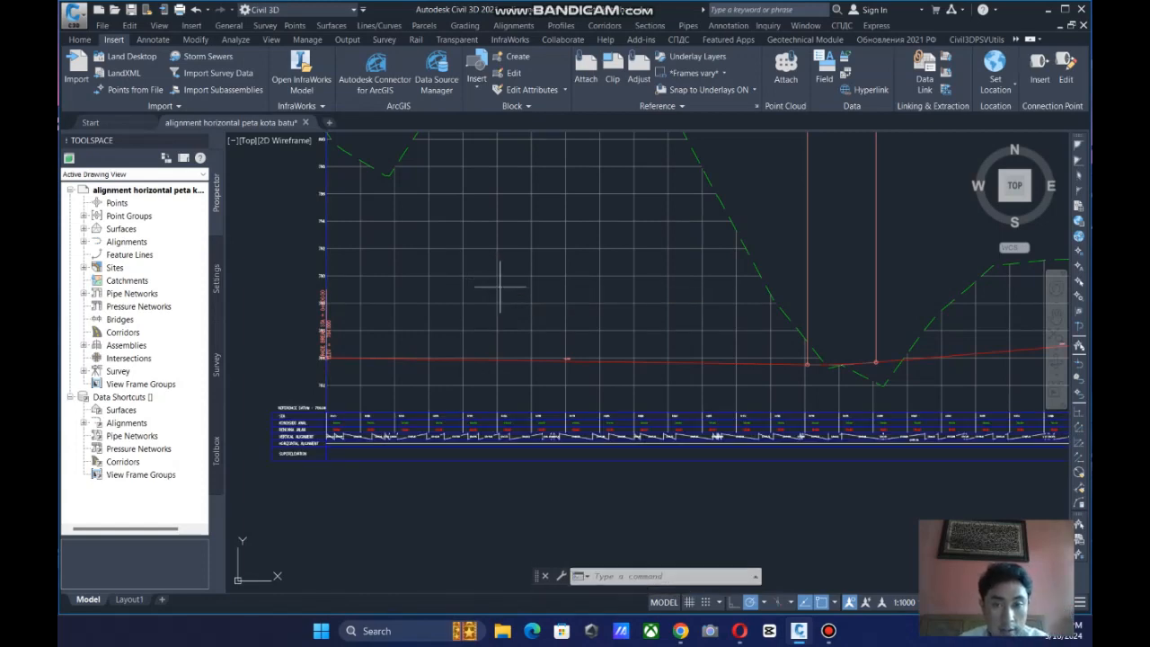
pyautogui.click(495, 282)
pyautogui.click(335, 411)
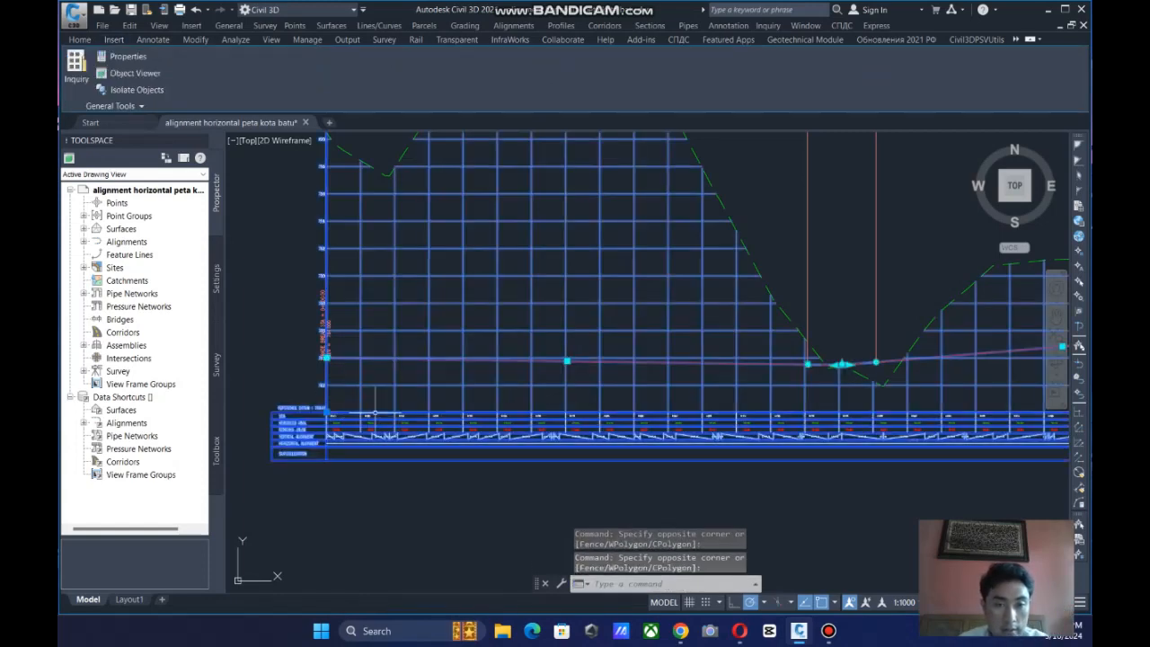
pyautogui.rightClick(514, 404)
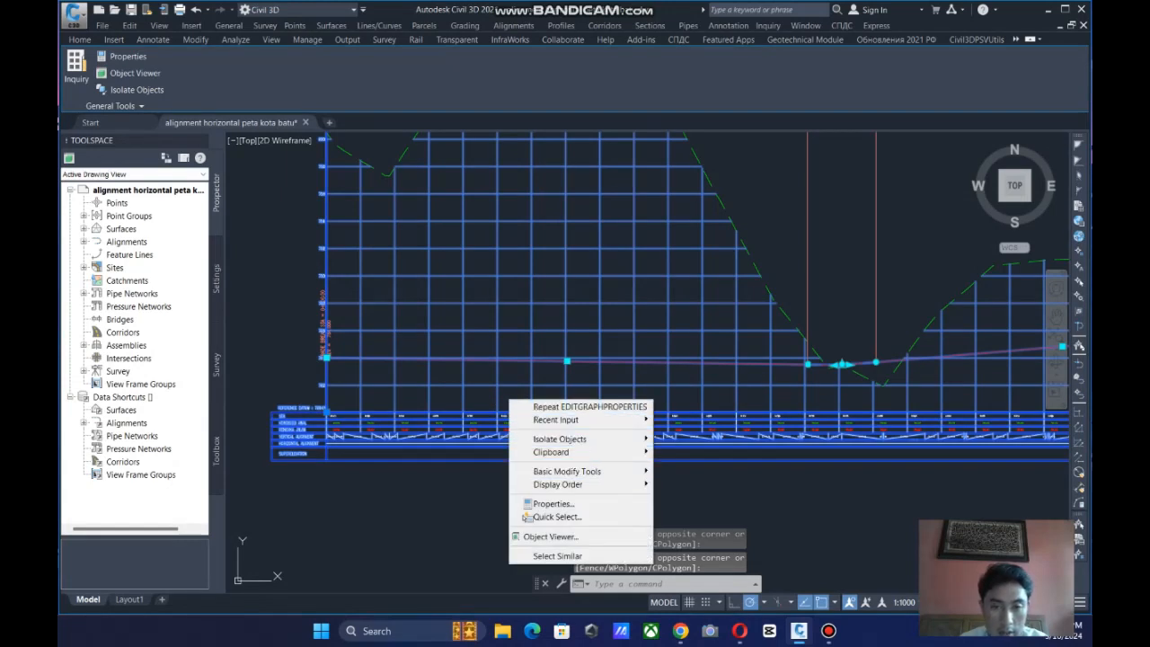
pyautogui.click(386, 346)
pyautogui.rightClick(416, 328)
pyautogui.press('Escape')
pyautogui.press('Escape')
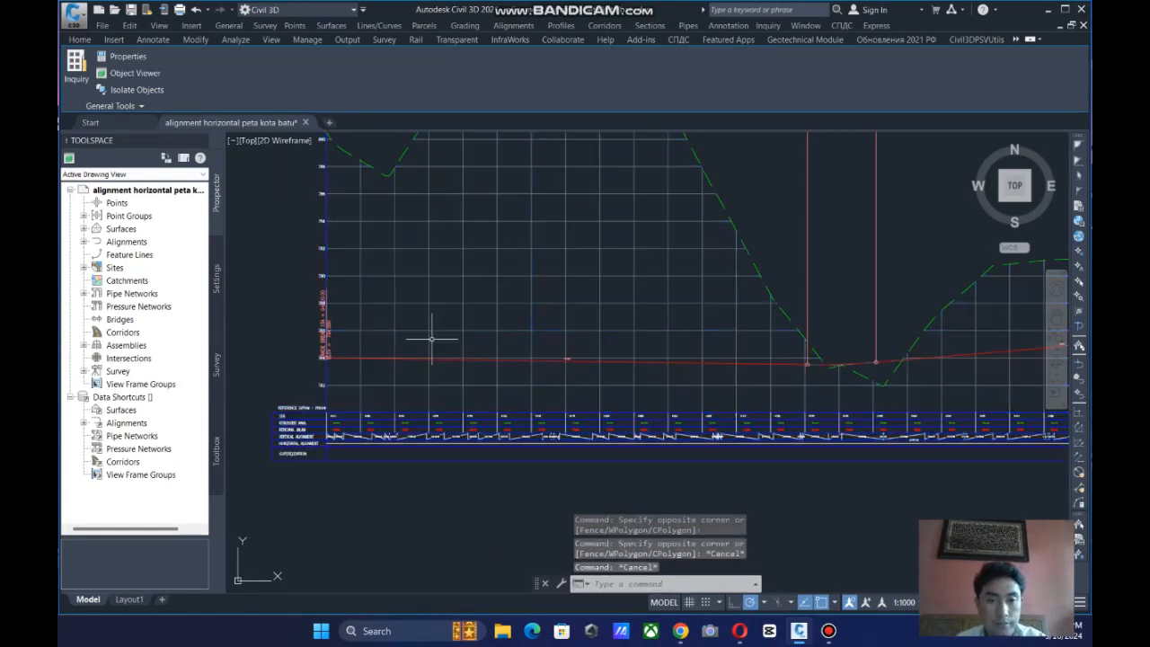
pyautogui.click(416, 329)
pyautogui.press('Escape')
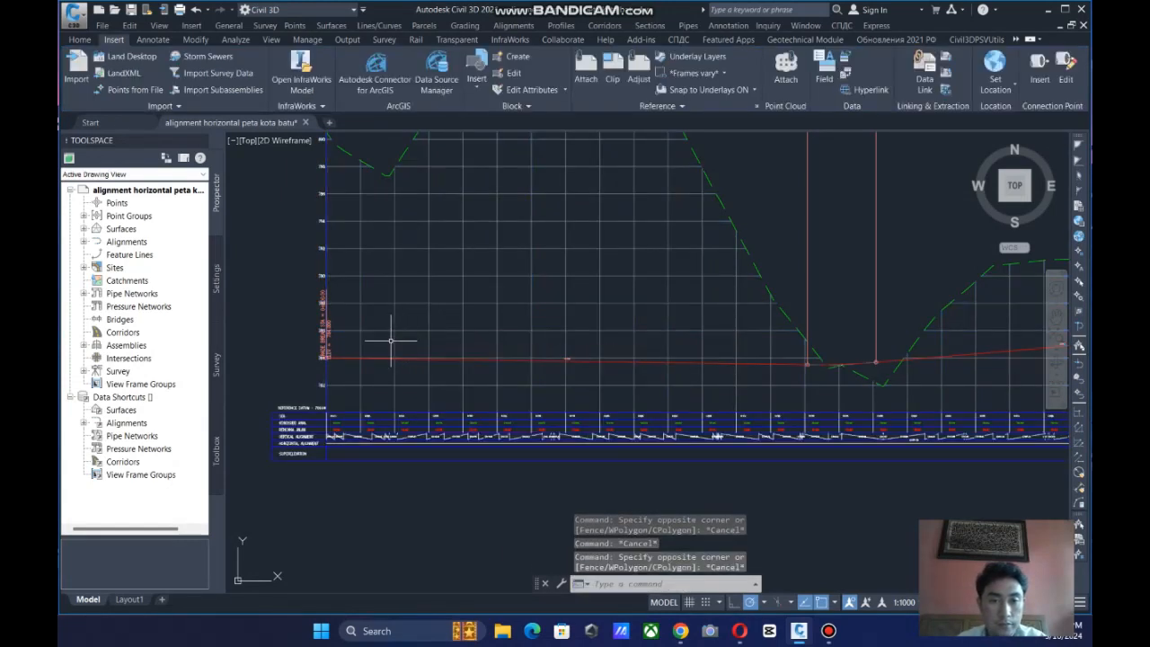
# In the profile view's band settings, set both Profile1 and Profile2 of the third Profile Data band (RENCANA JALAN) to TRIAL.
pyautogui.click(377, 384)
pyautogui.rightClick(369, 387)
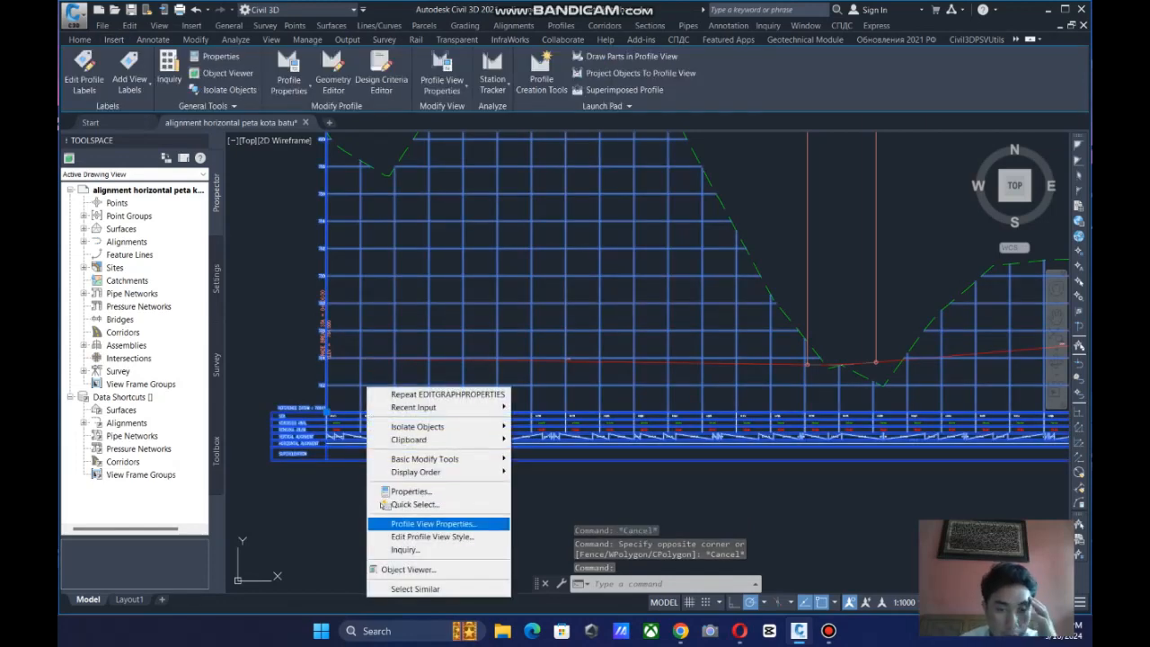
pyautogui.click(433, 523)
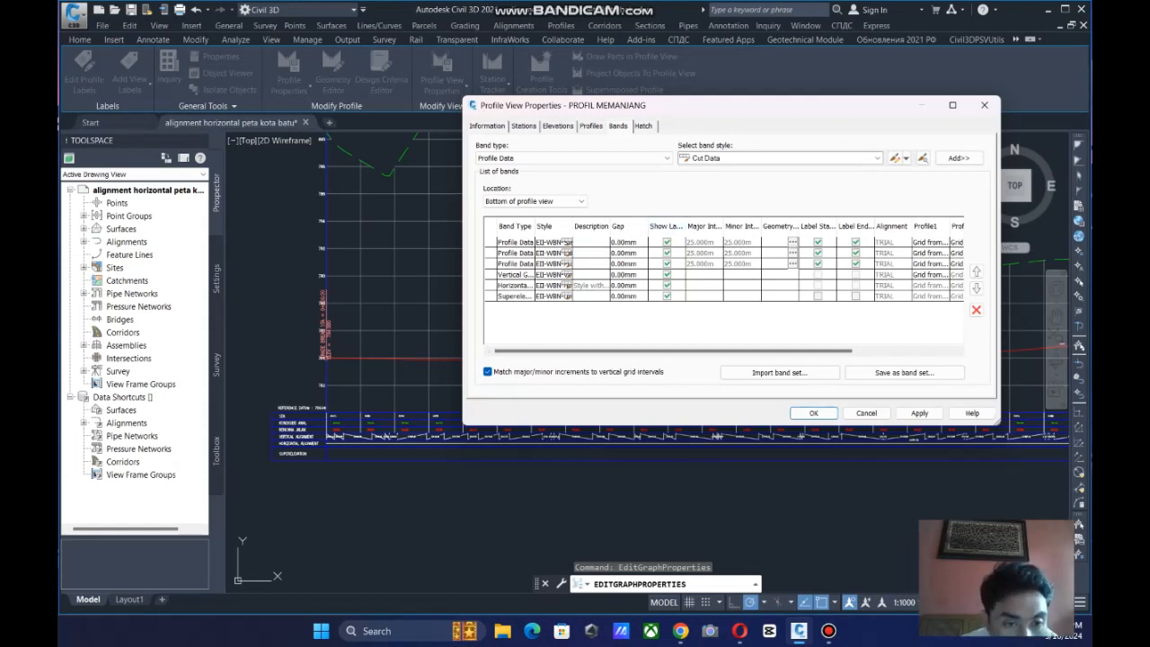
pyautogui.moveTo(672, 350); pyautogui.dragTo(774, 351)
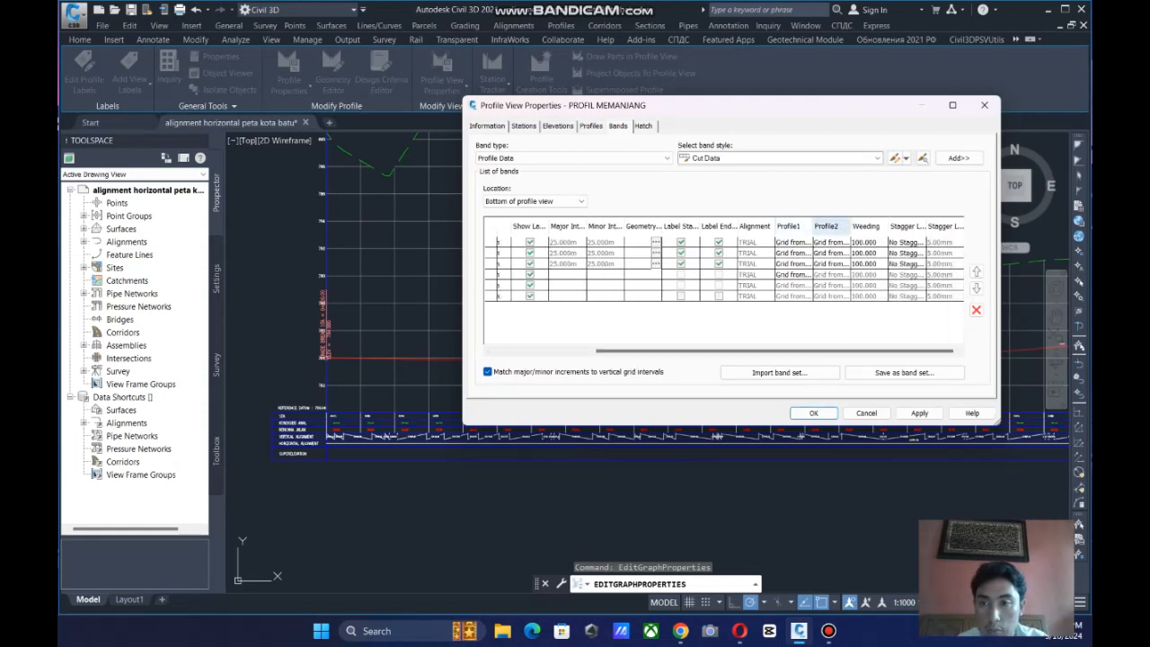
pyautogui.click(793, 264)
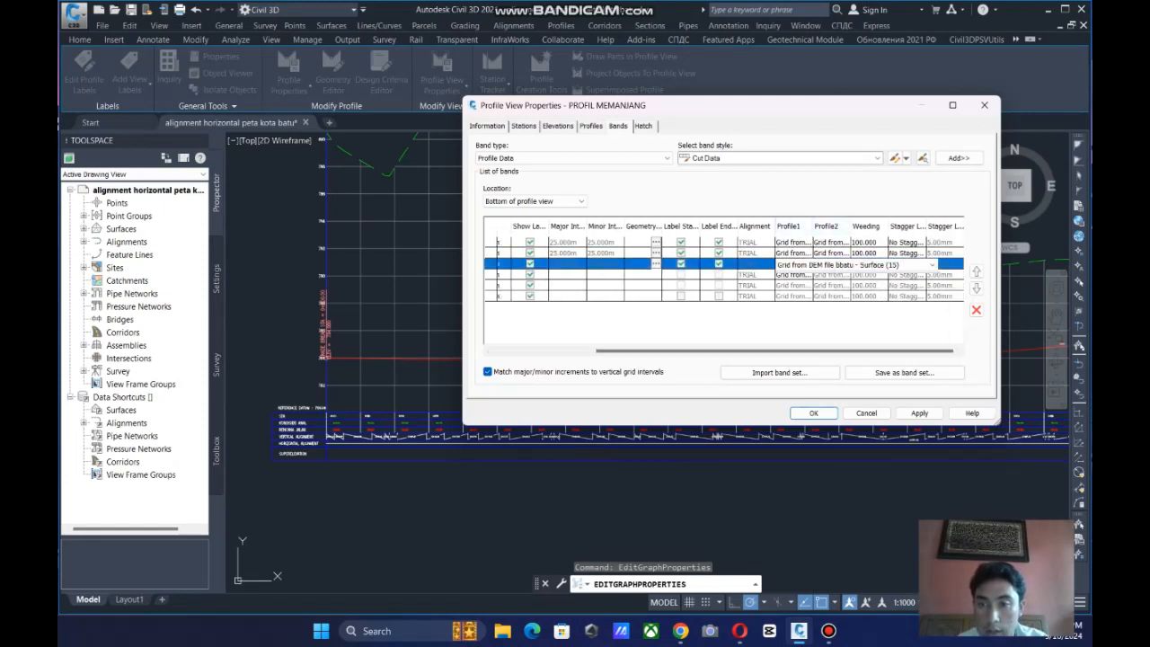
pyautogui.click(793, 286)
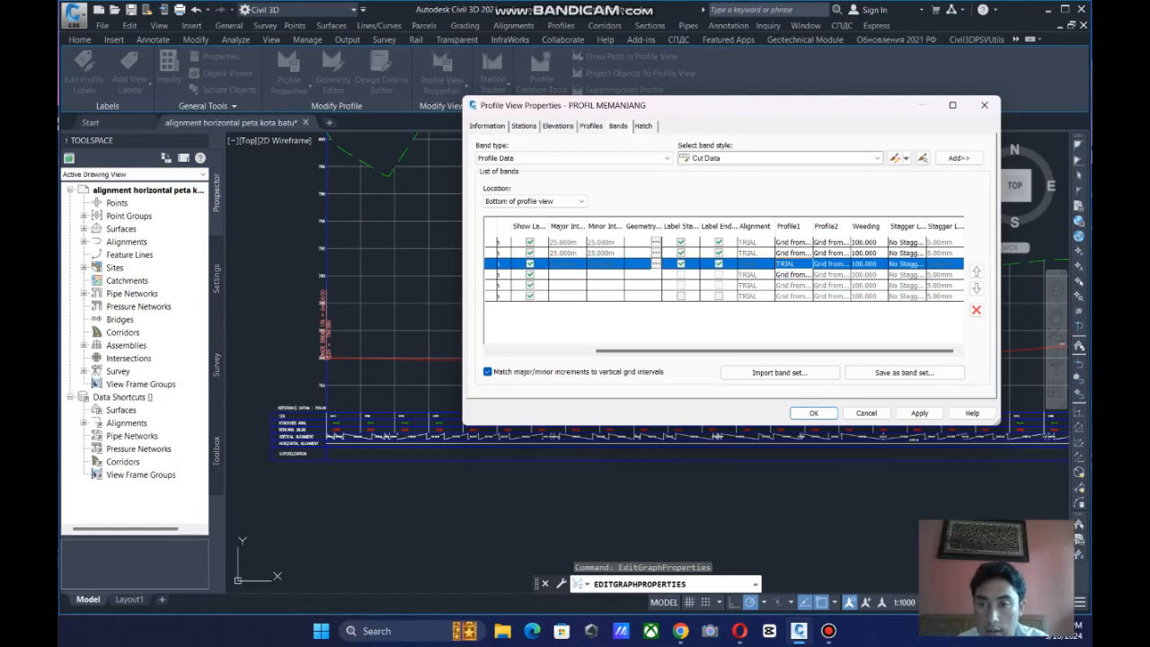
pyautogui.click(828, 263)
pyautogui.click(829, 285)
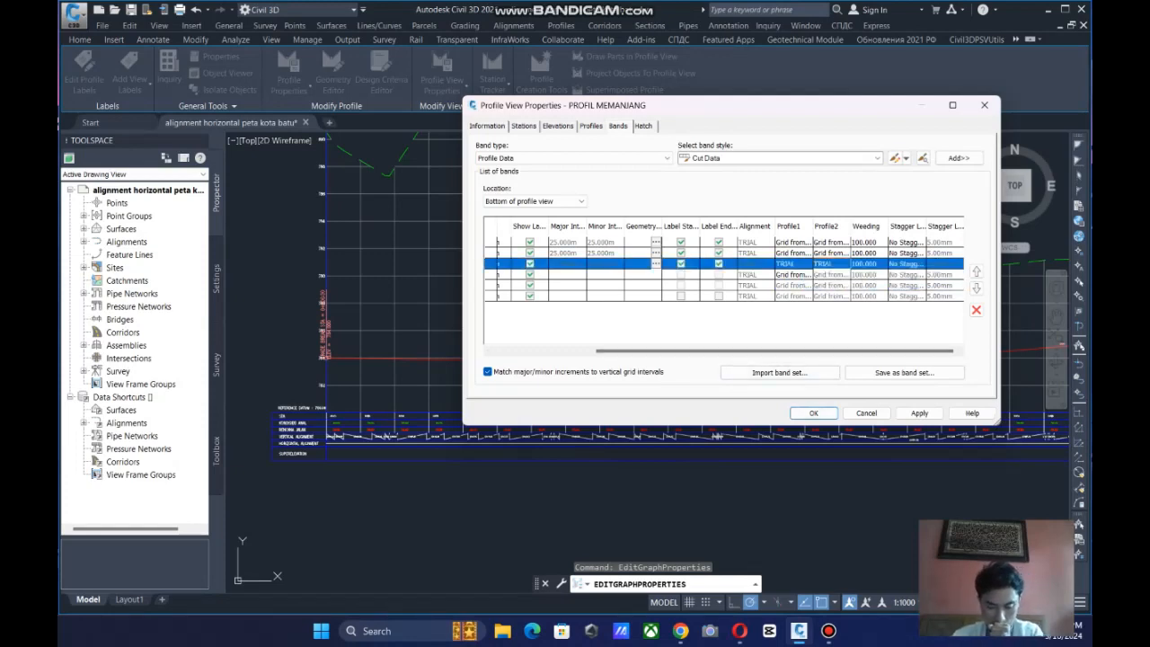
# Accept the profile view's band settings and check the updated data bands.
pyautogui.click(813, 413)
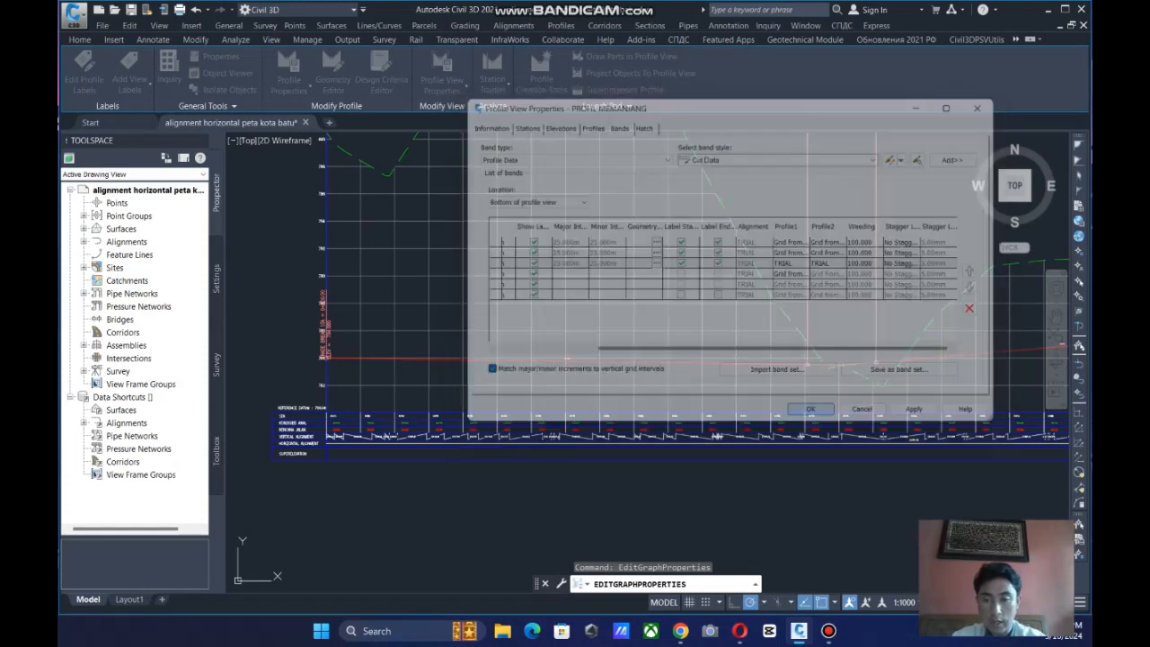
pyautogui.scroll(-3, 635, 498)
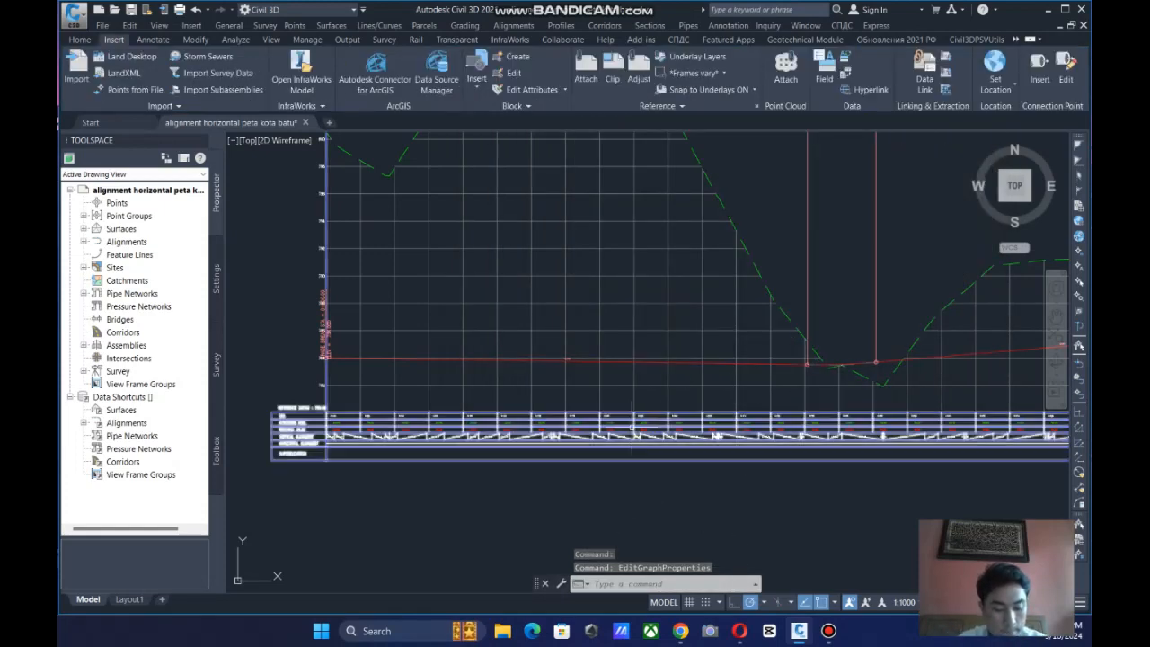
pyautogui.scroll(-2, 618, 435)
pyautogui.moveTo(598, 454); pyautogui.dragTo(519, 512, button='middle')
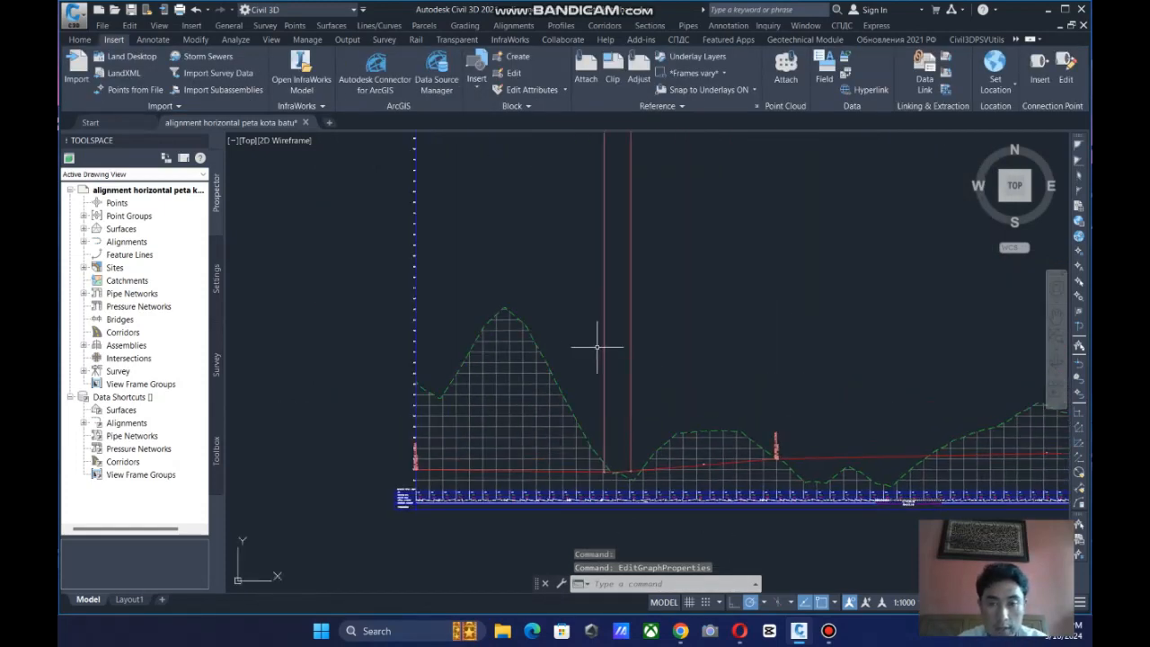
# Examine the ground and TRIAL design profile lines along the whole profile view.
pyautogui.scroll(-1, 596, 347)
pyautogui.moveTo(596, 347); pyautogui.dragTo(556, 396, button='middle')
pyautogui.moveTo(983, 347); pyautogui.dragTo(959, 280, button='middle')
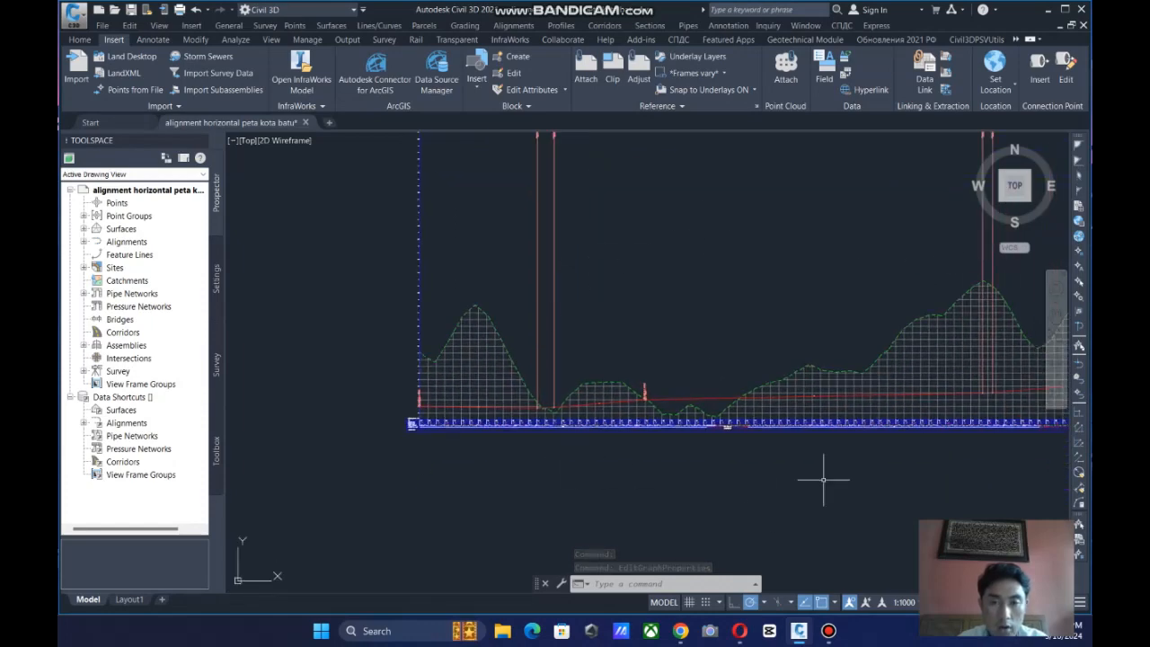
pyautogui.moveTo(785, 277); pyautogui.dragTo(751, 338, button='middle')
pyautogui.moveTo(832, 335); pyautogui.dragTo(798, 266, button='middle')
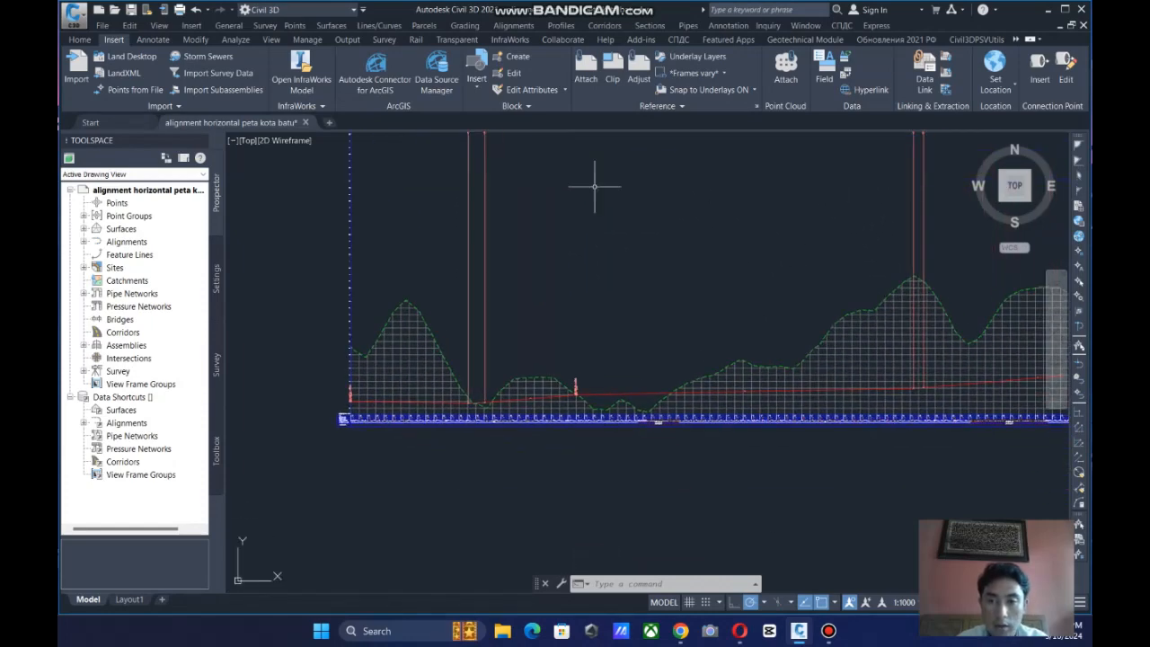
pyautogui.moveTo(518, 298); pyautogui.dragTo(584, 256, button='middle')
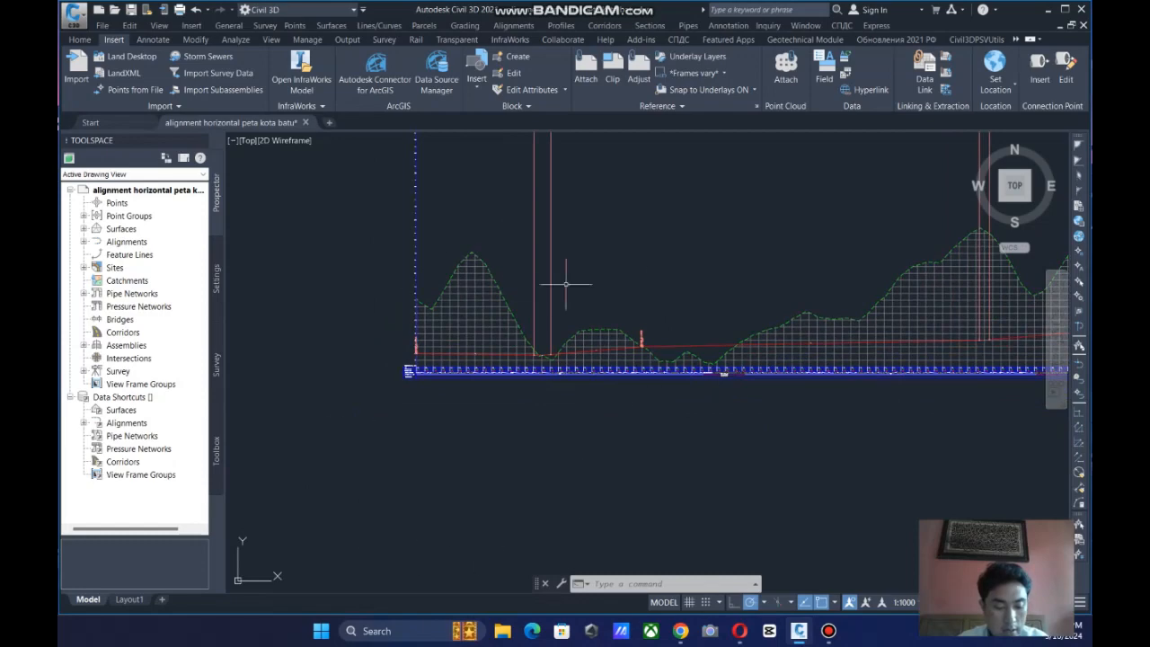
pyautogui.moveTo(552, 351); pyautogui.dragTo(518, 344, button='middle')
pyautogui.moveTo(448, 175); pyautogui.dragTo(454, 260, button='middle')
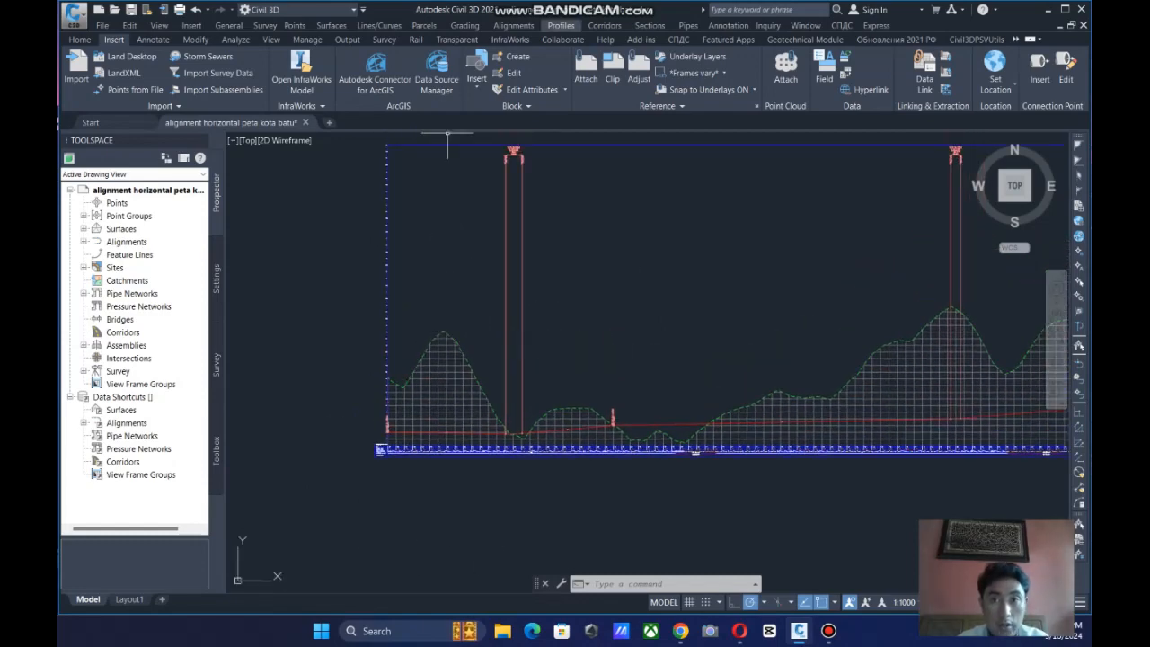
# Try to create another layout profile on the TRIAL alignment with the EII-WBN-Design Profile style and show its profile entities table.
pyautogui.click(435, 373)
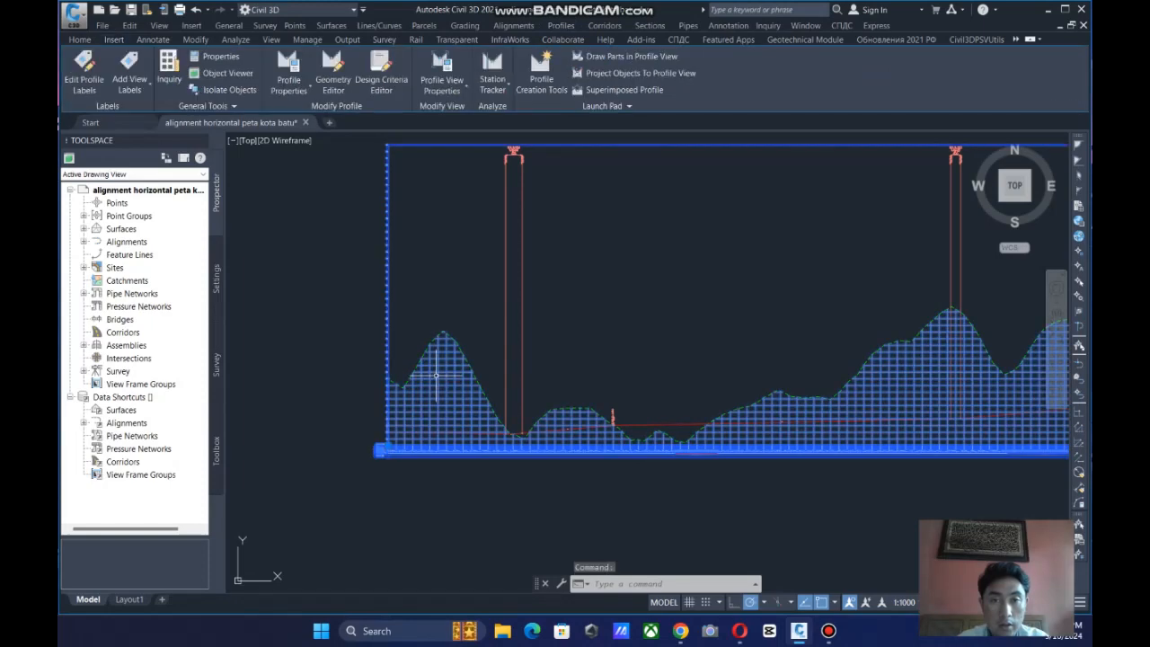
pyautogui.click(560, 25)
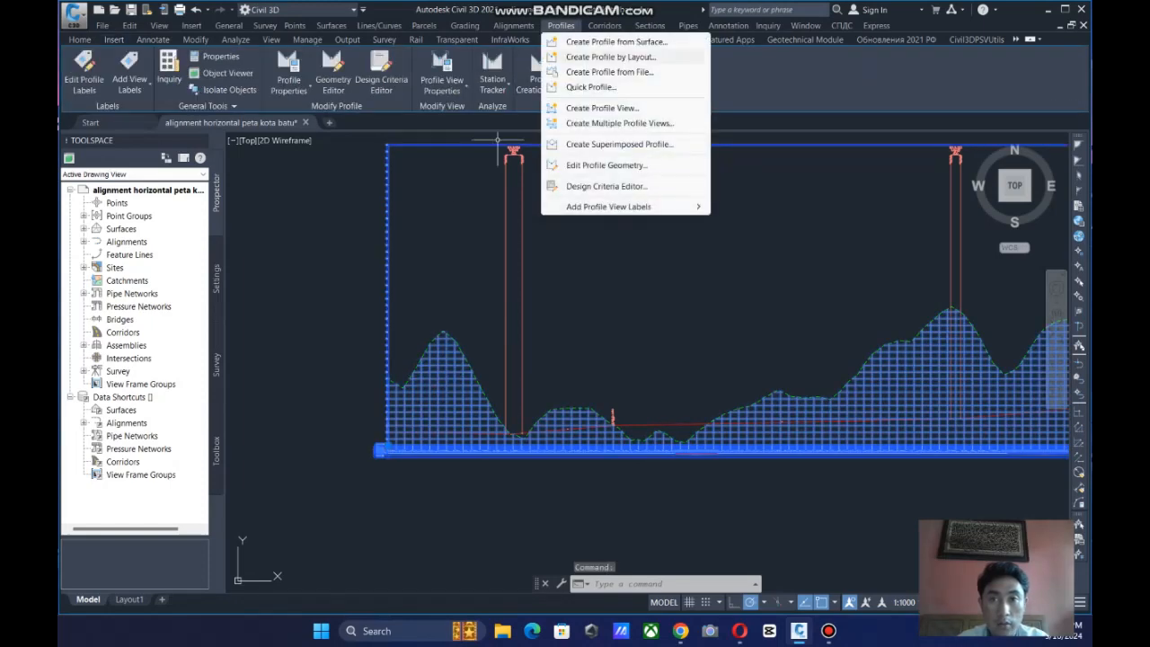
pyautogui.click(610, 57)
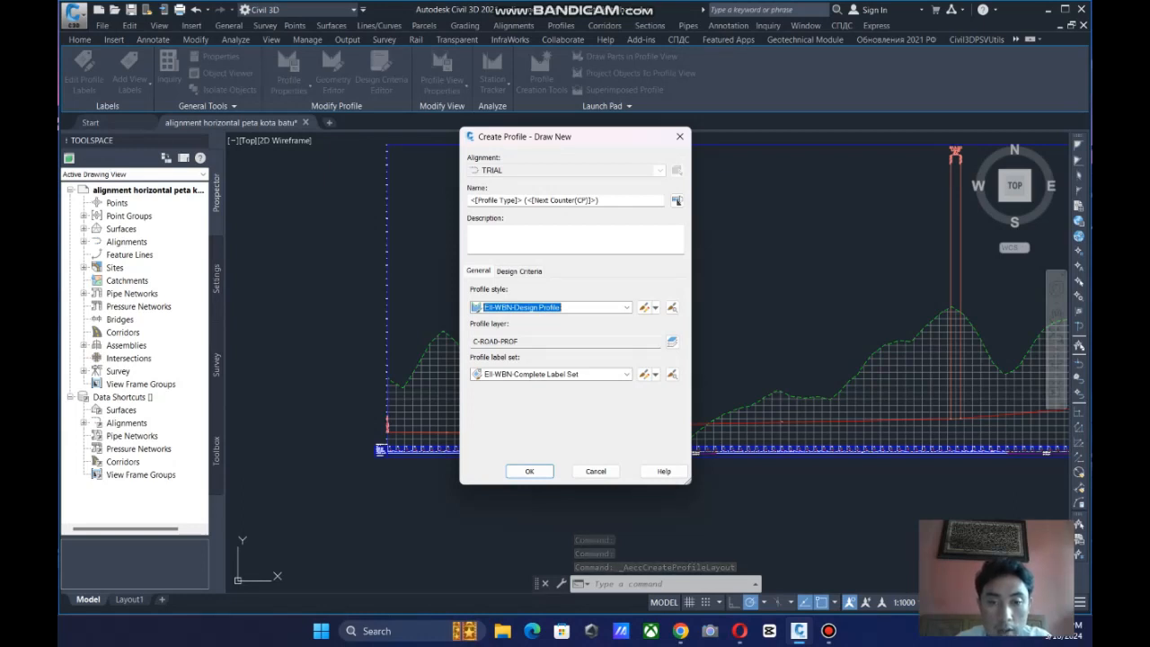
pyautogui.click(529, 471)
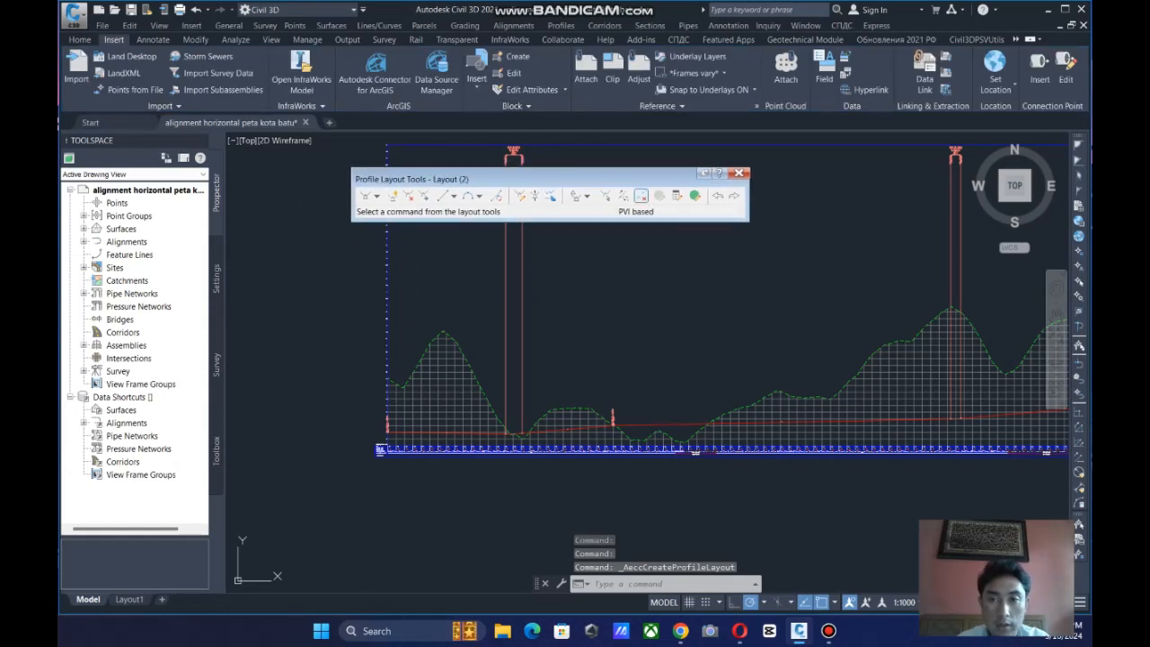
pyautogui.click(695, 196)
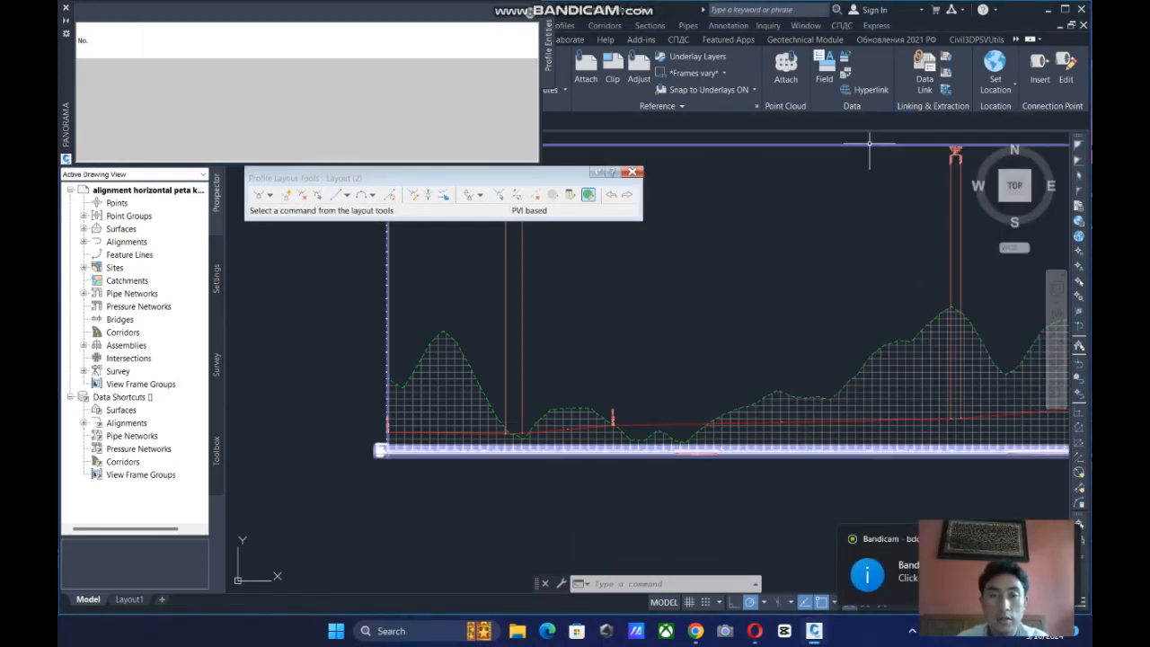
pyautogui.moveTo(564, 178); pyautogui.dragTo(564, 196)
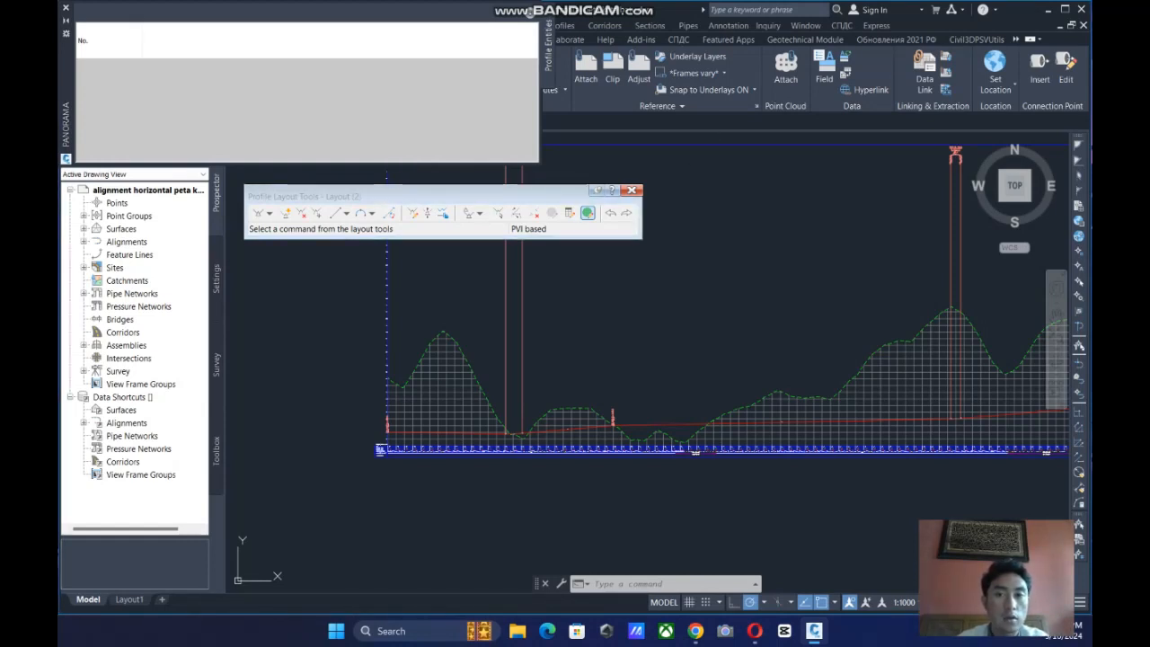
pyautogui.moveTo(443, 195); pyautogui.dragTo(475, 209)
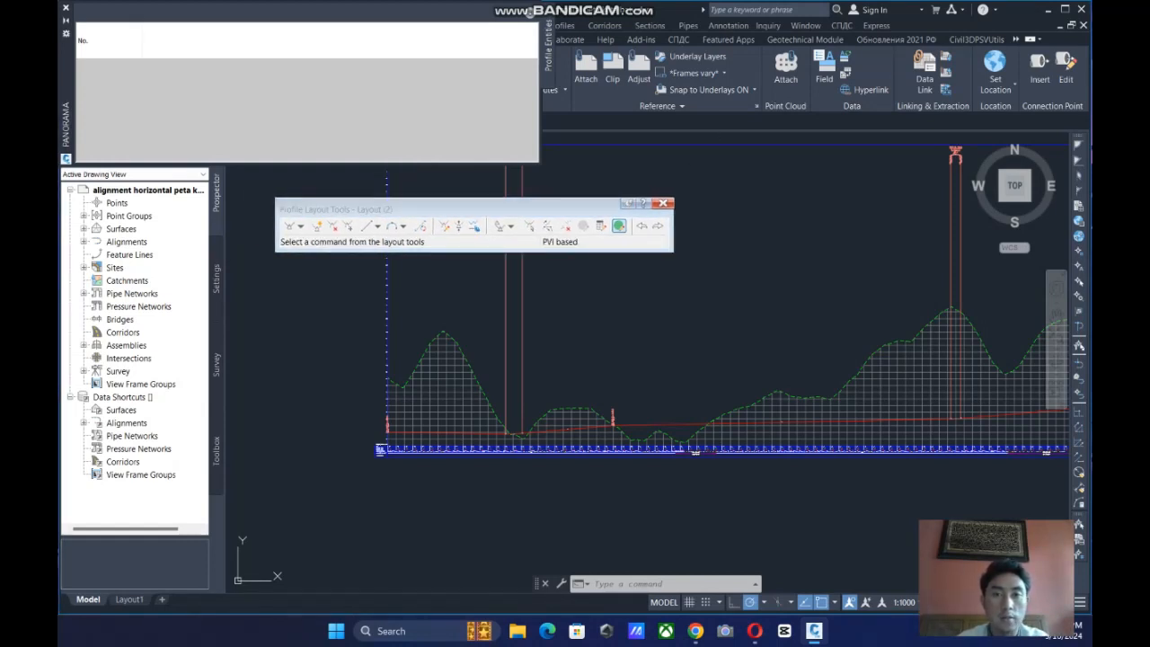
pyautogui.moveTo(724, 306); pyautogui.dragTo(618, 402, button='middle')
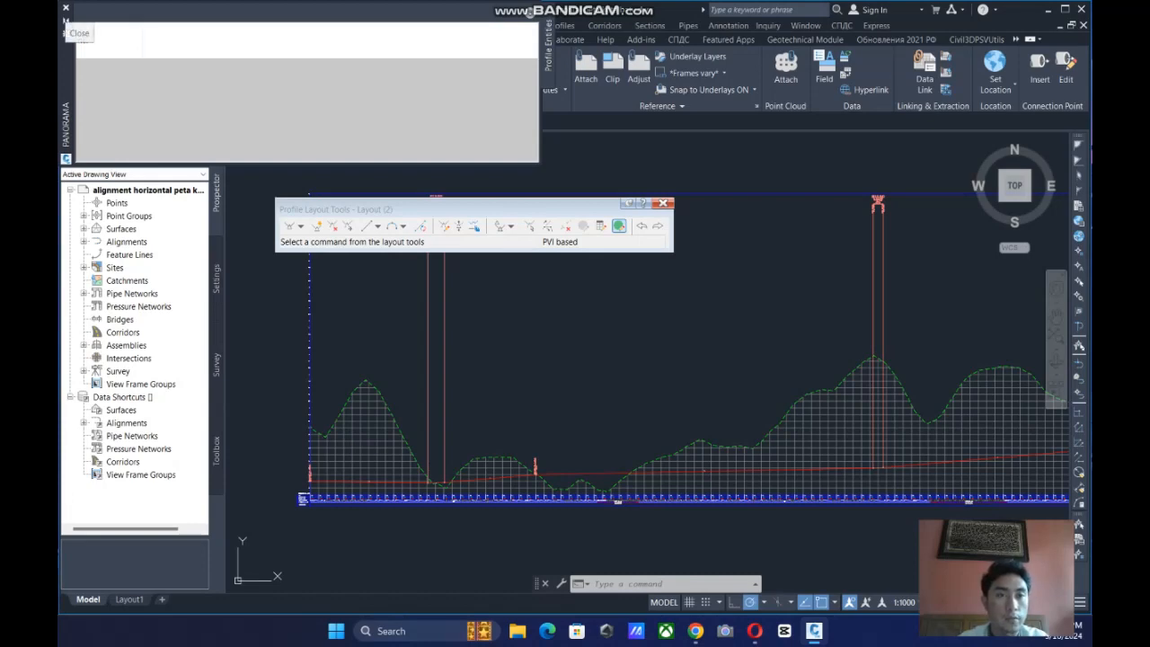
pyautogui.click(66, 8)
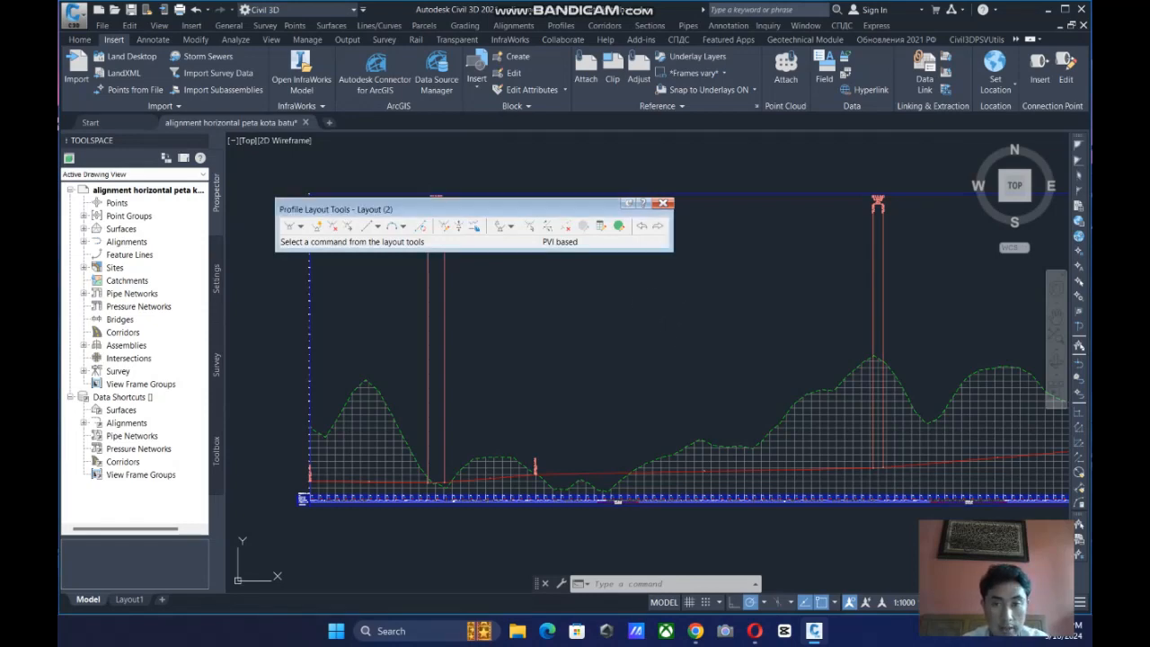
pyautogui.click(663, 202)
pyautogui.scroll(-3, 616, 396)
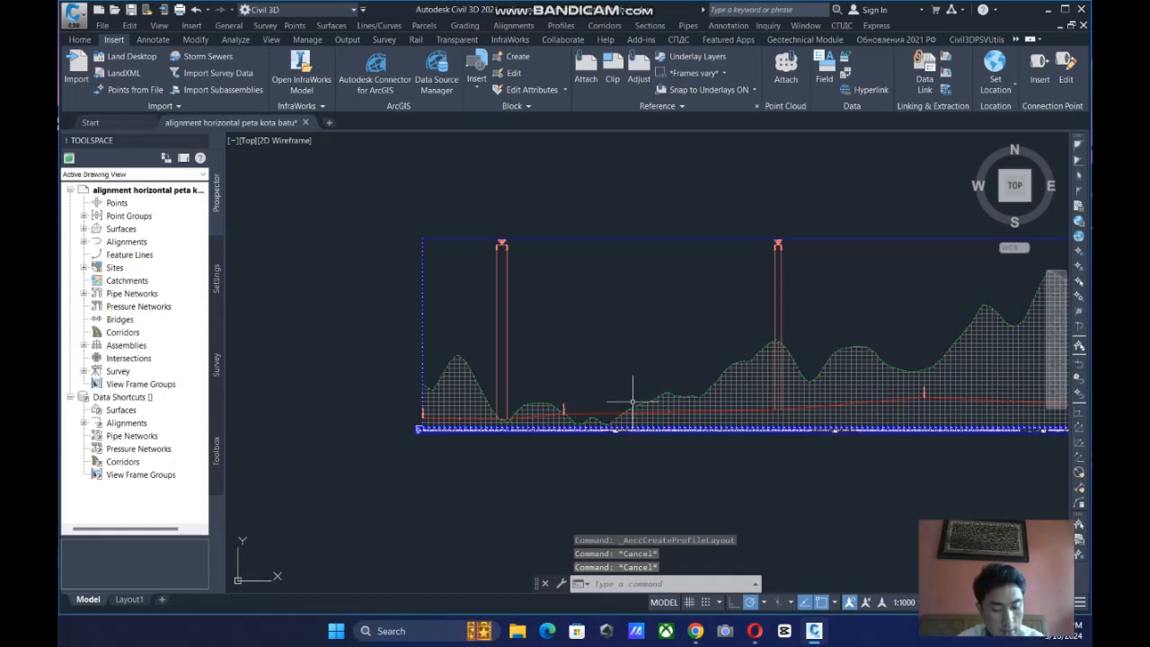
pyautogui.moveTo(690, 419); pyautogui.dragTo(618, 399, button='middle')
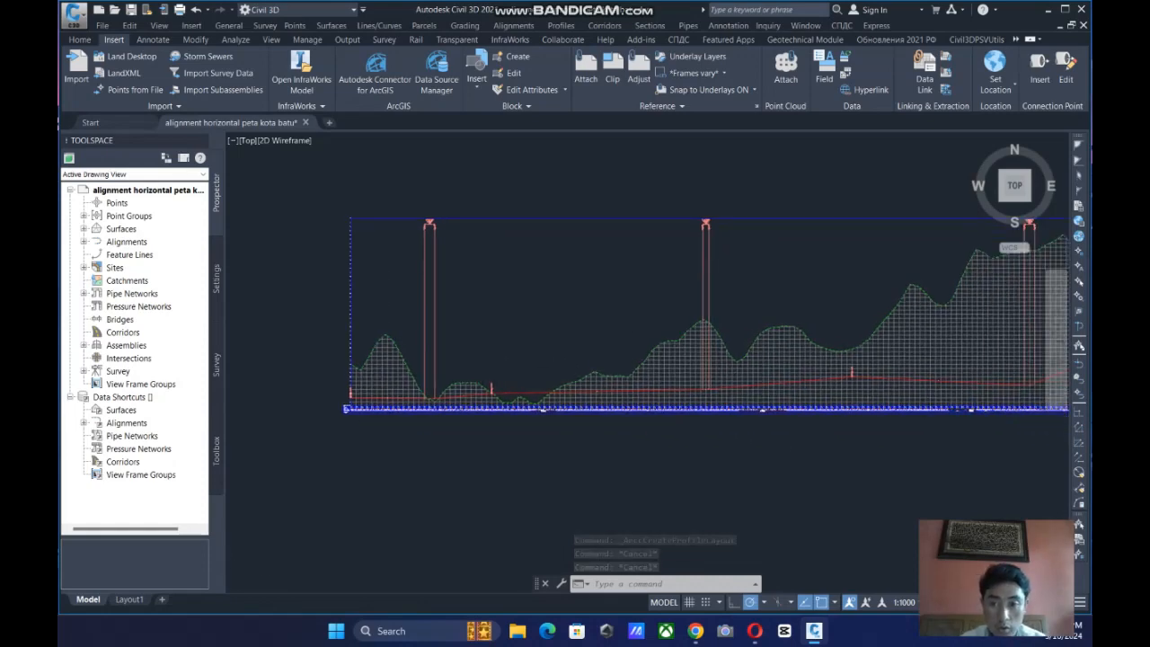
pyautogui.moveTo(781, 427); pyautogui.dragTo(777, 413, button='middle')
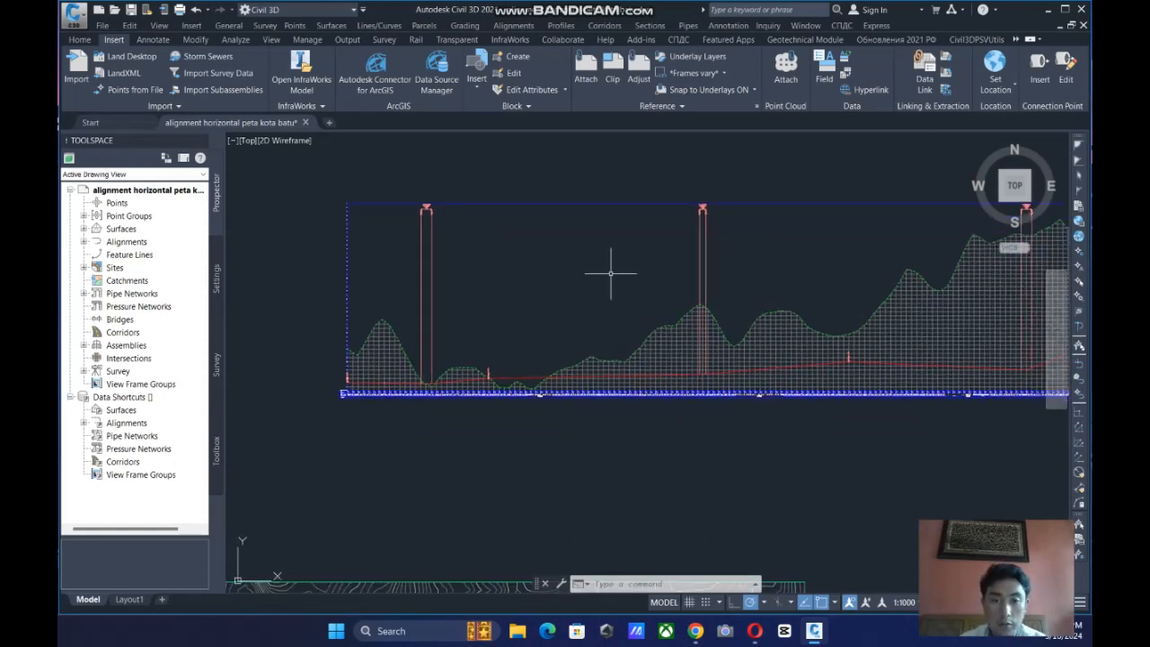
pyautogui.moveTo(749, 365); pyautogui.dragTo(688, 353, button='middle')
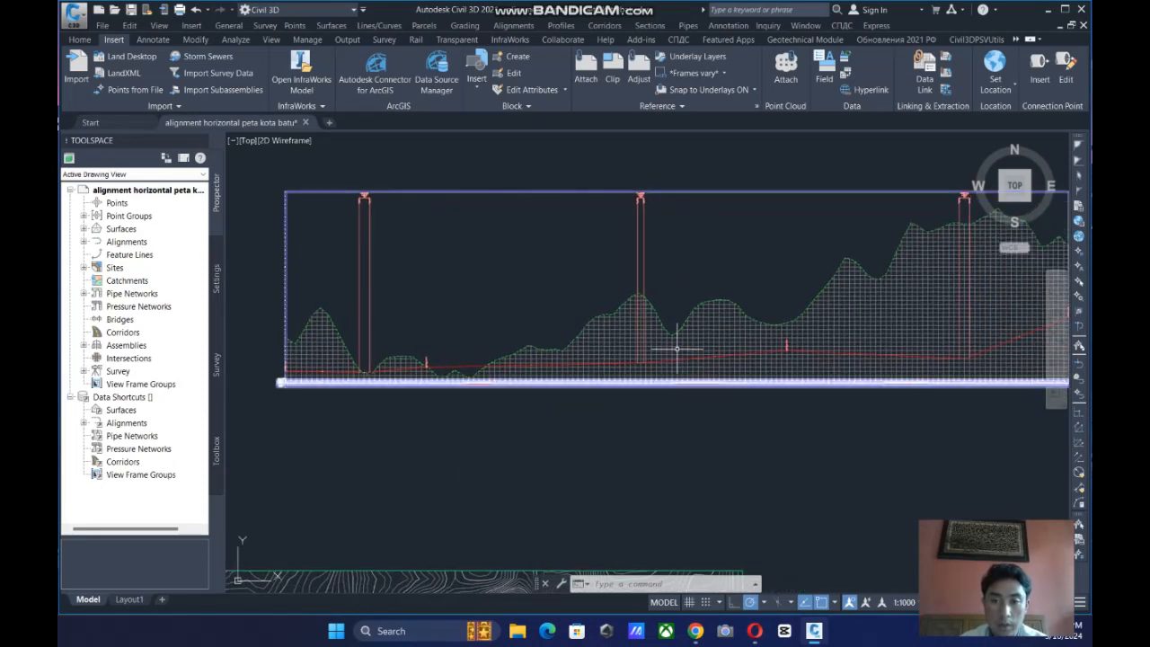
pyautogui.press('Escape')
pyautogui.press('Escape')
pyautogui.press('Escape')
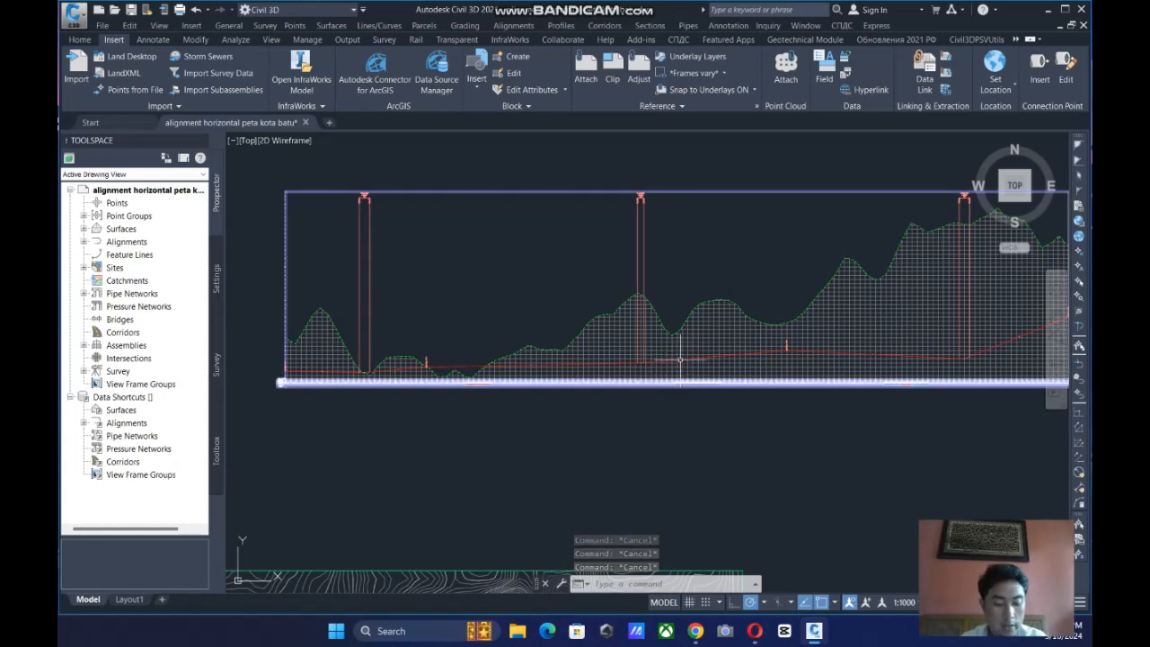
pyautogui.moveTo(680, 349)
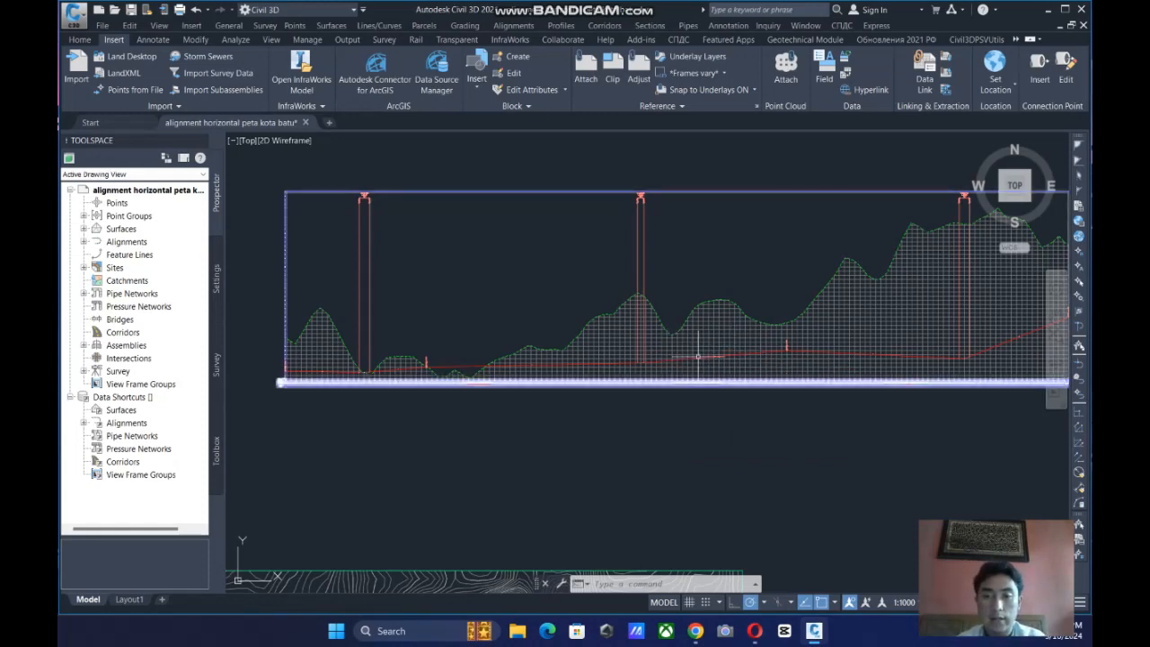
# Add a cut area hatch to the PROFIL MEMANJANG profile view, bounded above by the DEM ground profile and below by TRIAL.
pyautogui.scroll(2, 688, 336)
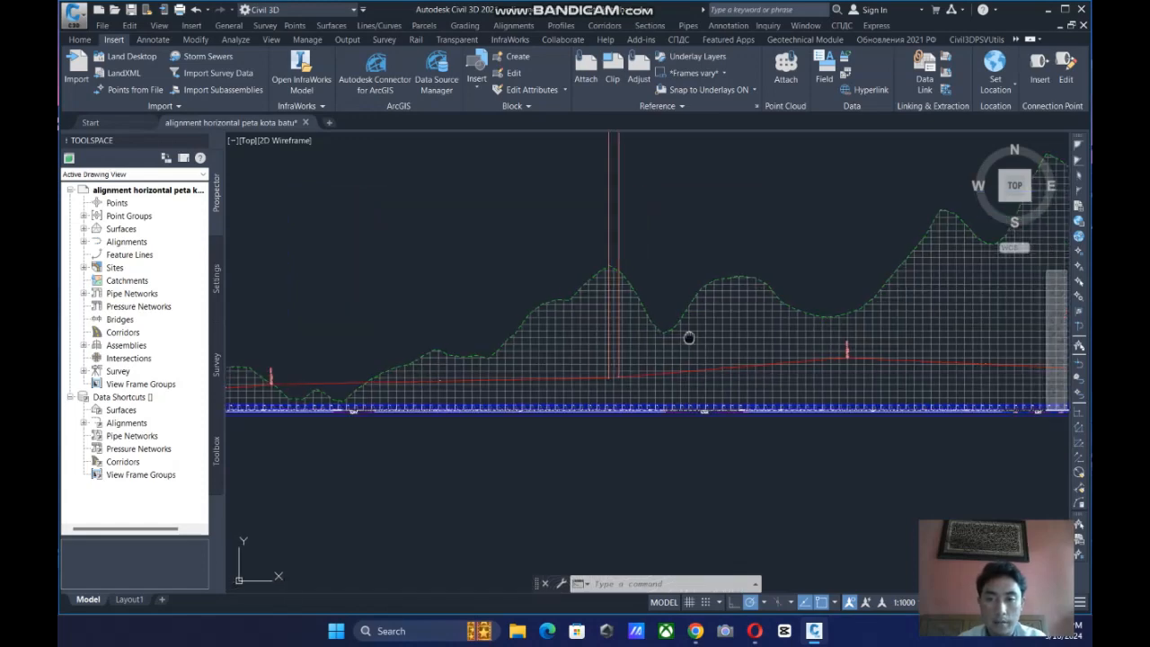
pyautogui.click(661, 344)
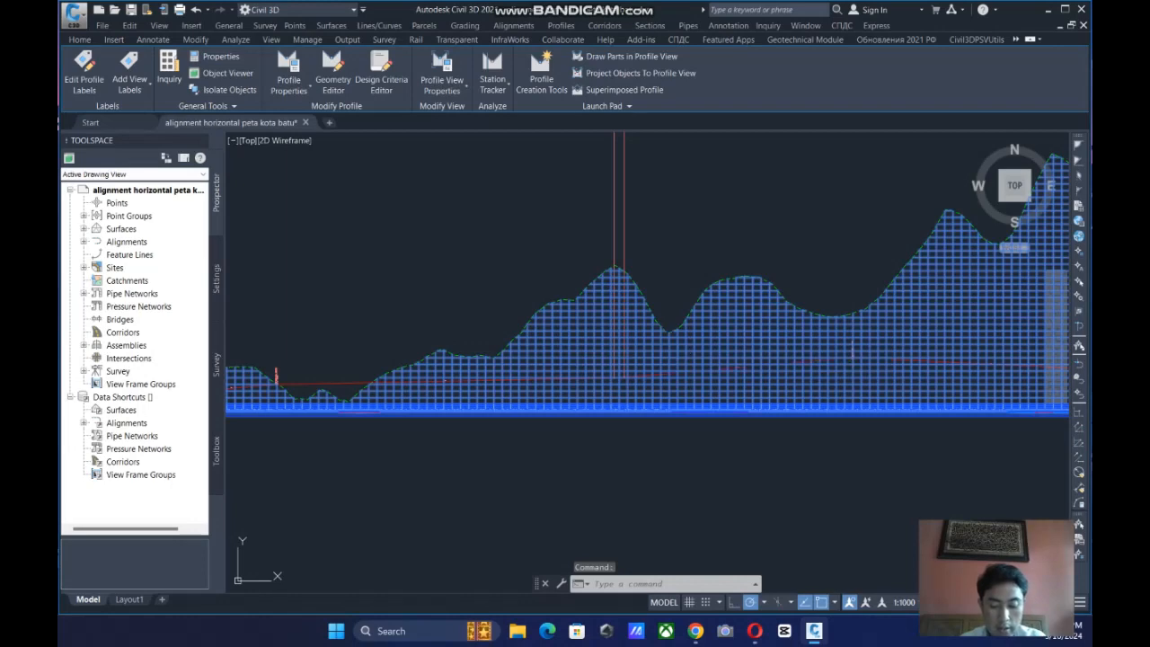
pyautogui.rightClick(663, 345)
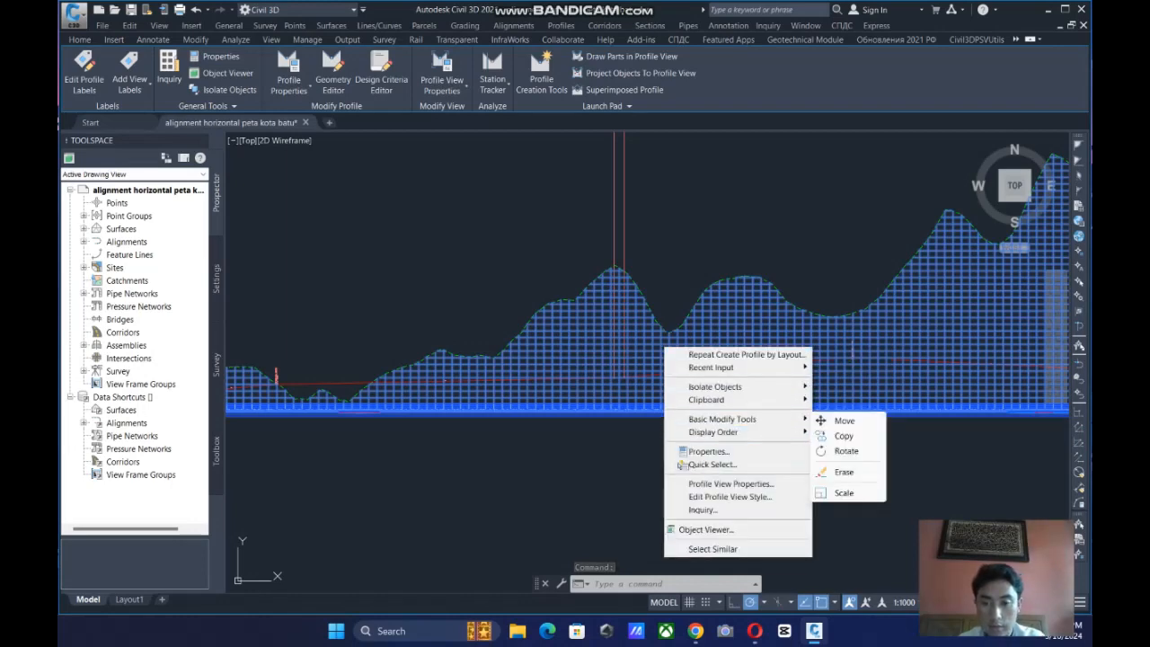
pyautogui.click(719, 483)
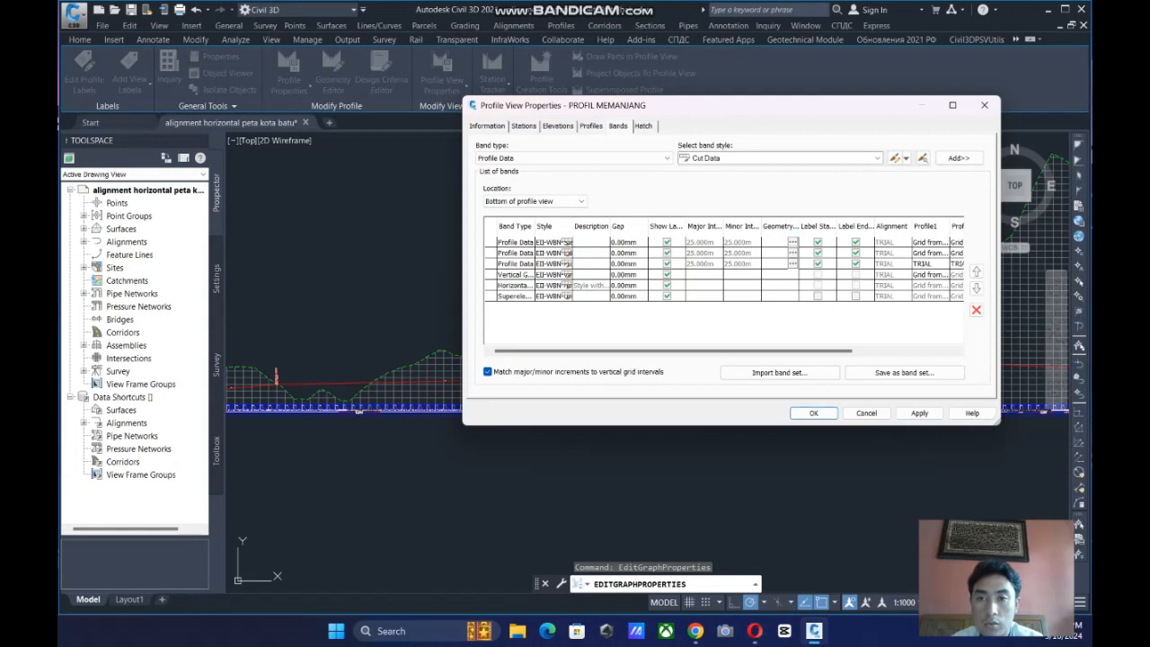
pyautogui.click(643, 126)
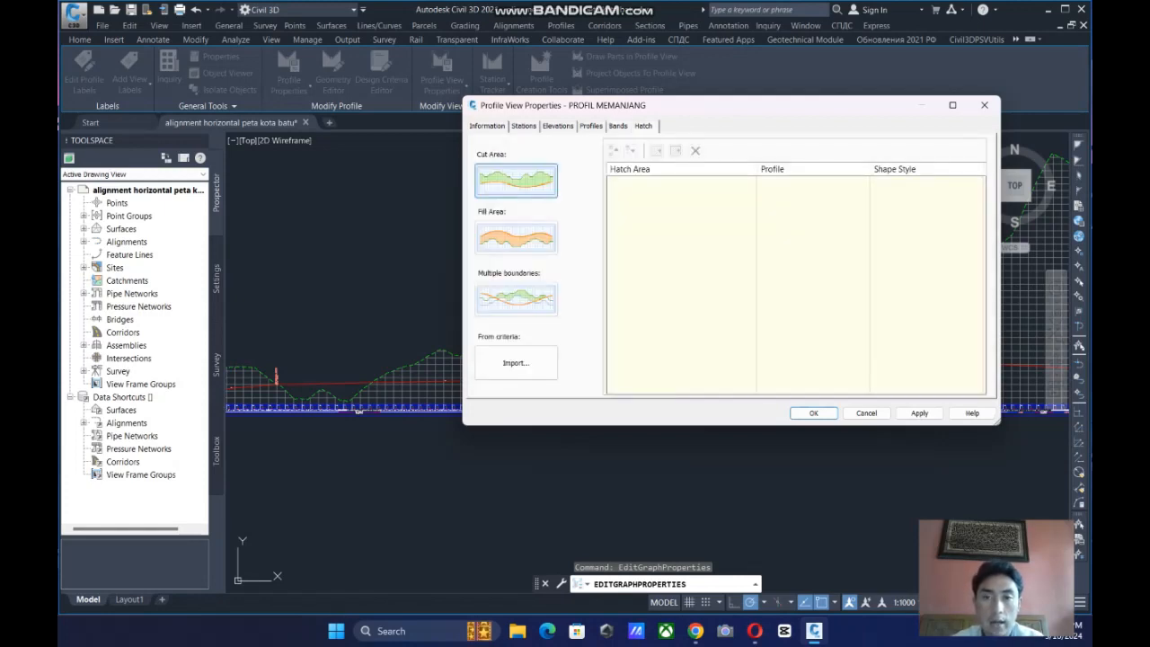
pyautogui.click(516, 181)
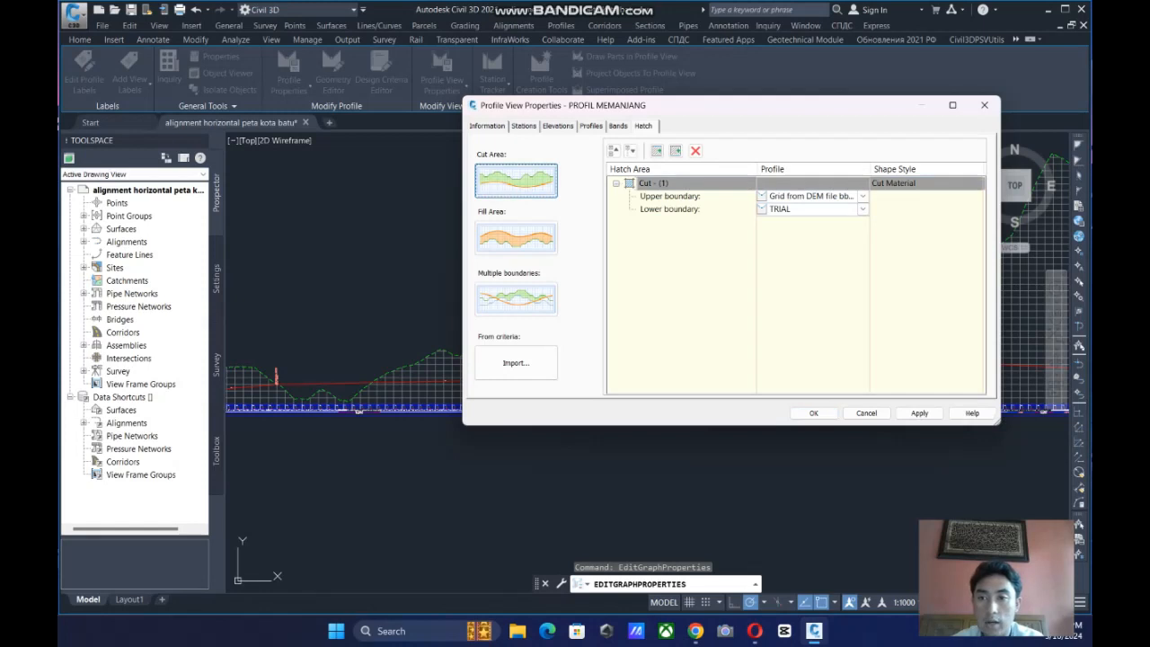
# Check the shape border colour and the area fill's hatch angle in the cut area's Cut Material shape style.
pyautogui.click(893, 183)
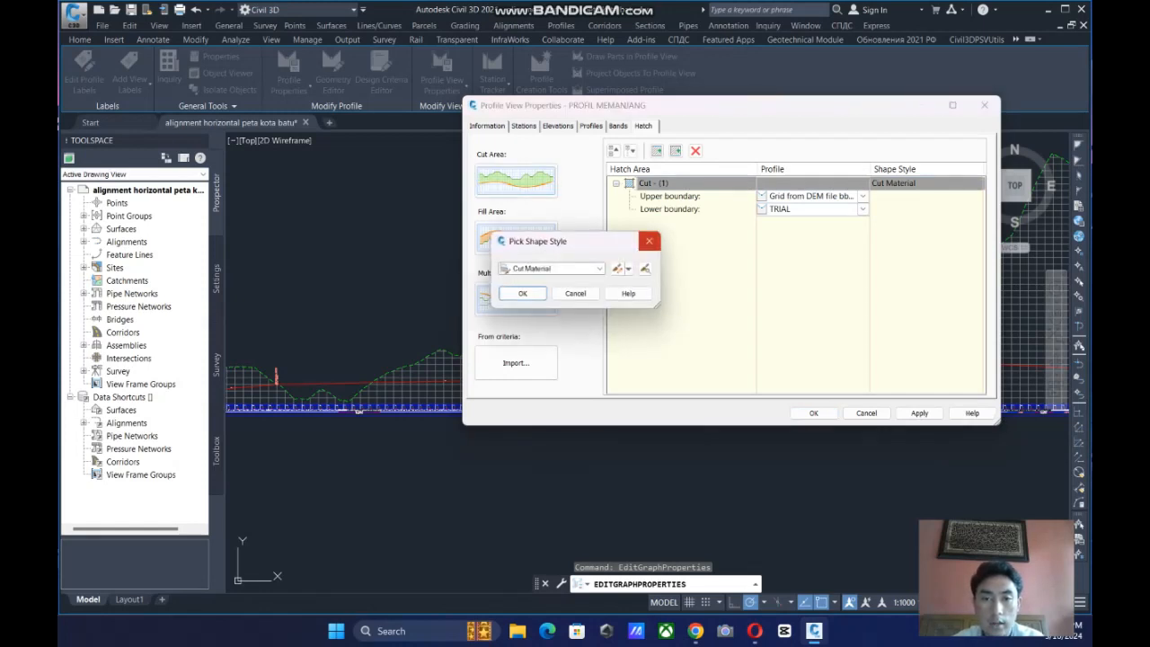
pyautogui.click(617, 268)
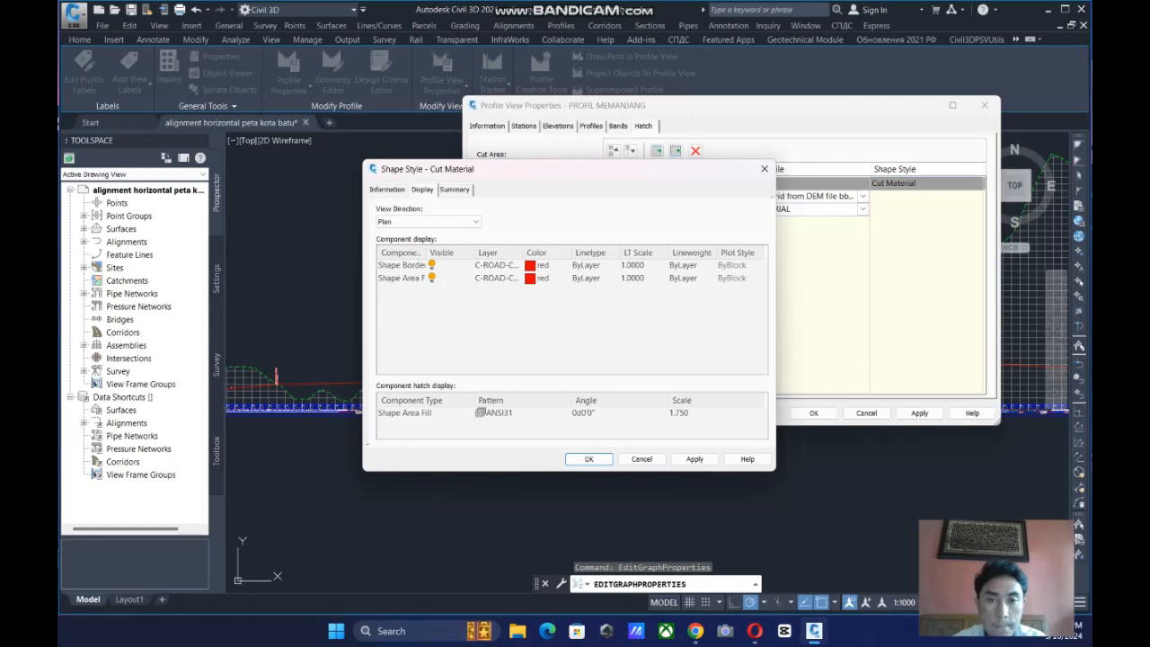
pyautogui.click(537, 265)
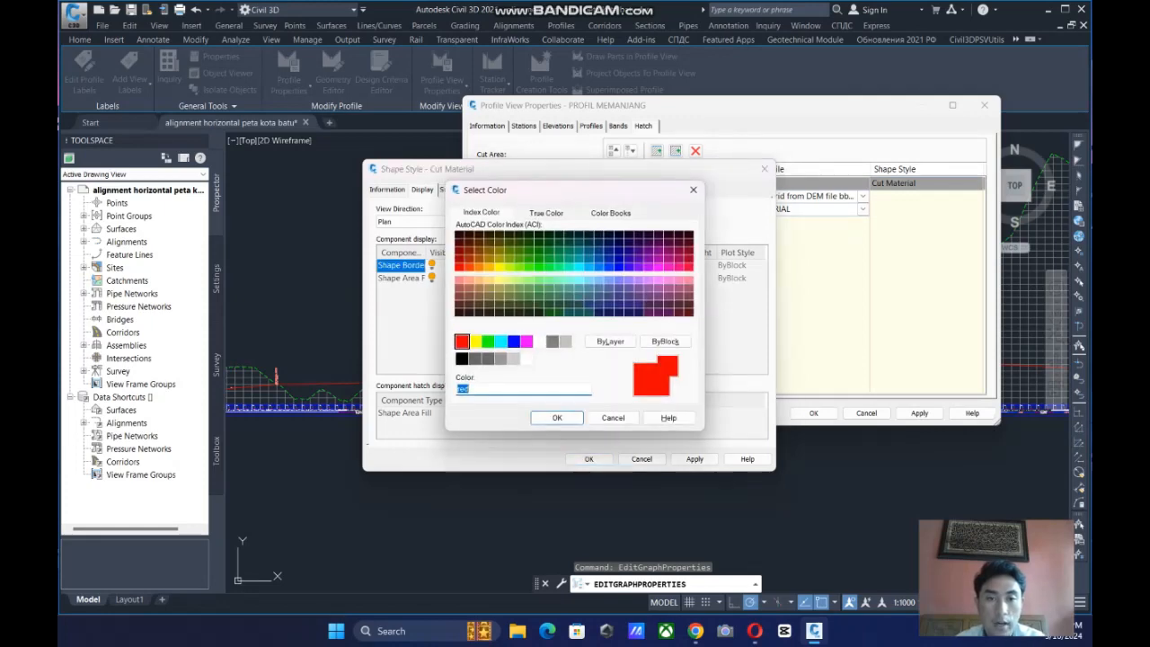
pyautogui.click(557, 418)
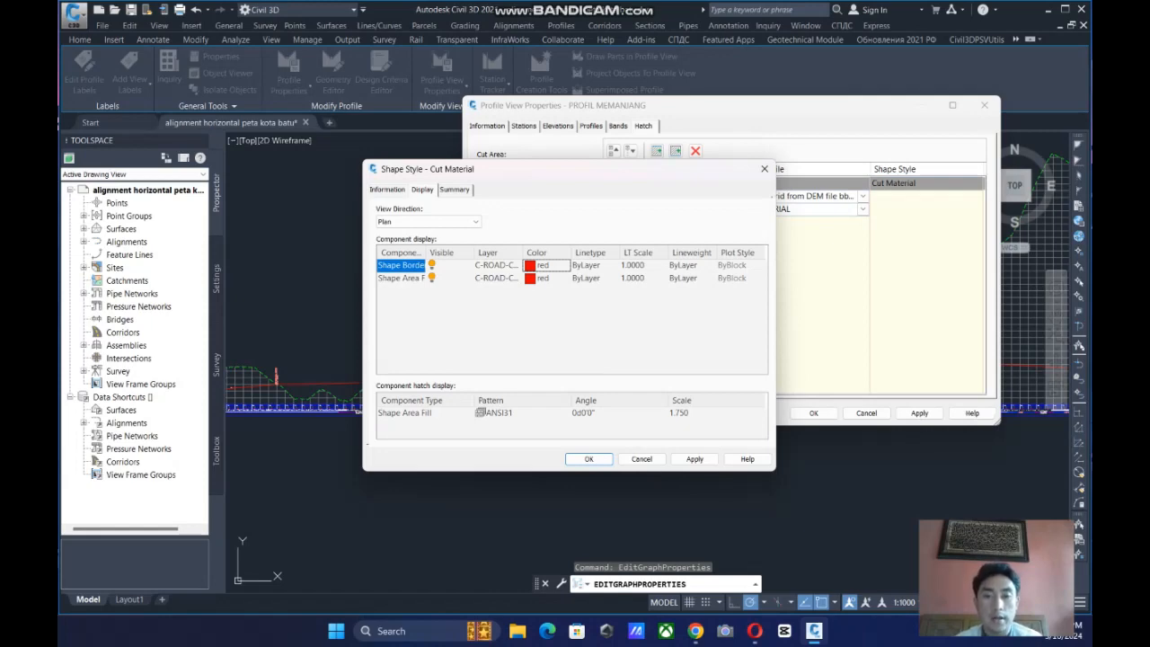
pyautogui.click(619, 412)
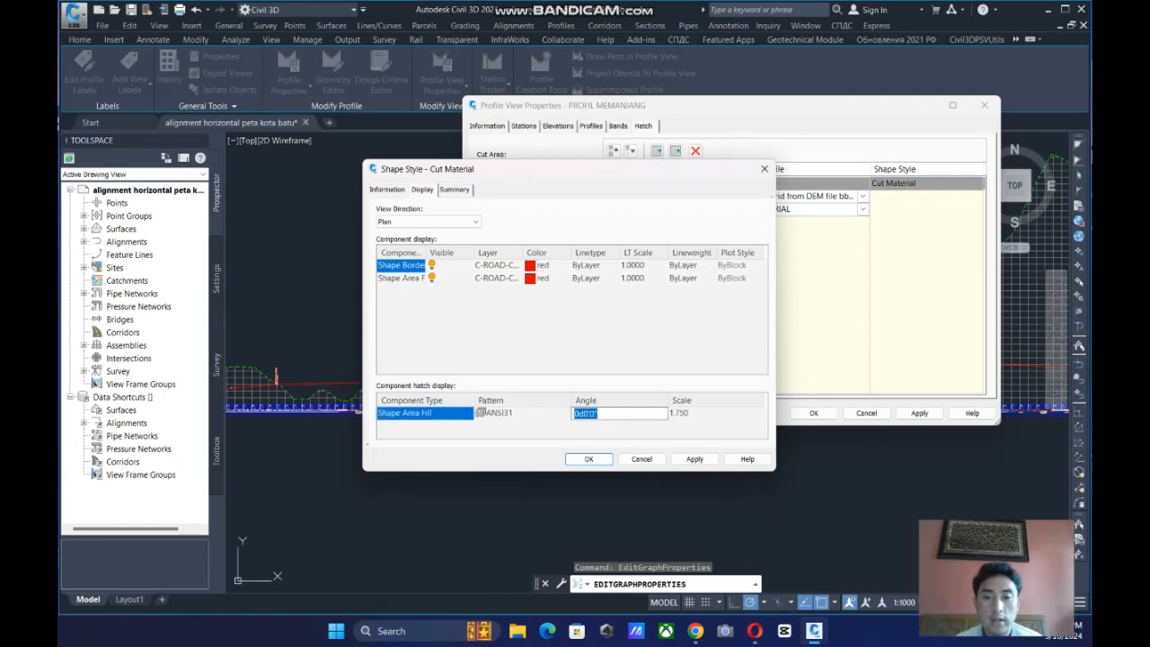
pyautogui.press('Return')
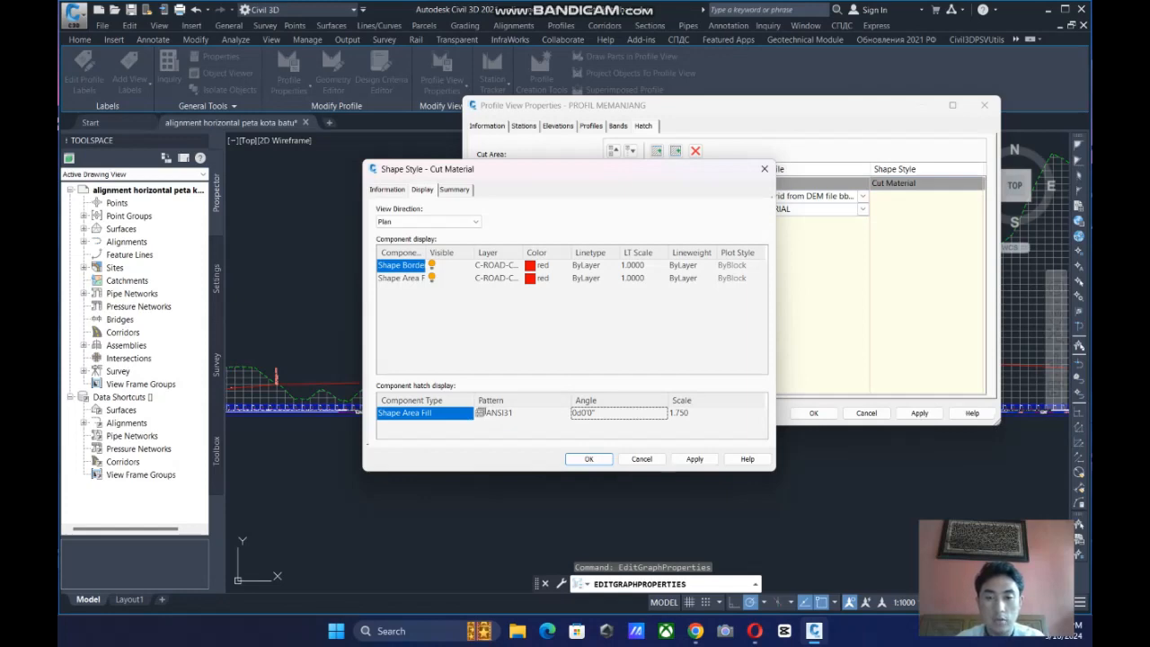
pyautogui.click(694, 458)
pyautogui.click(642, 458)
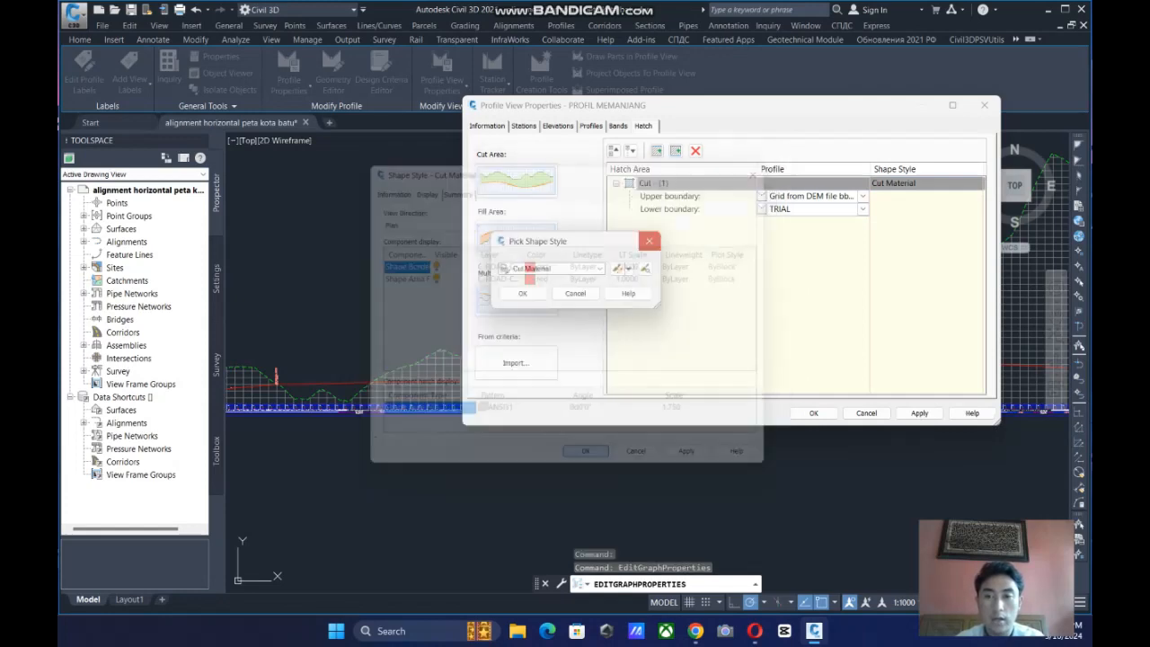
# Add a fill area hatch to the PROFIL MEMANJANG profile view, bounded above by TRIAL and below by the DEM ground profile.
pyautogui.click(522, 293)
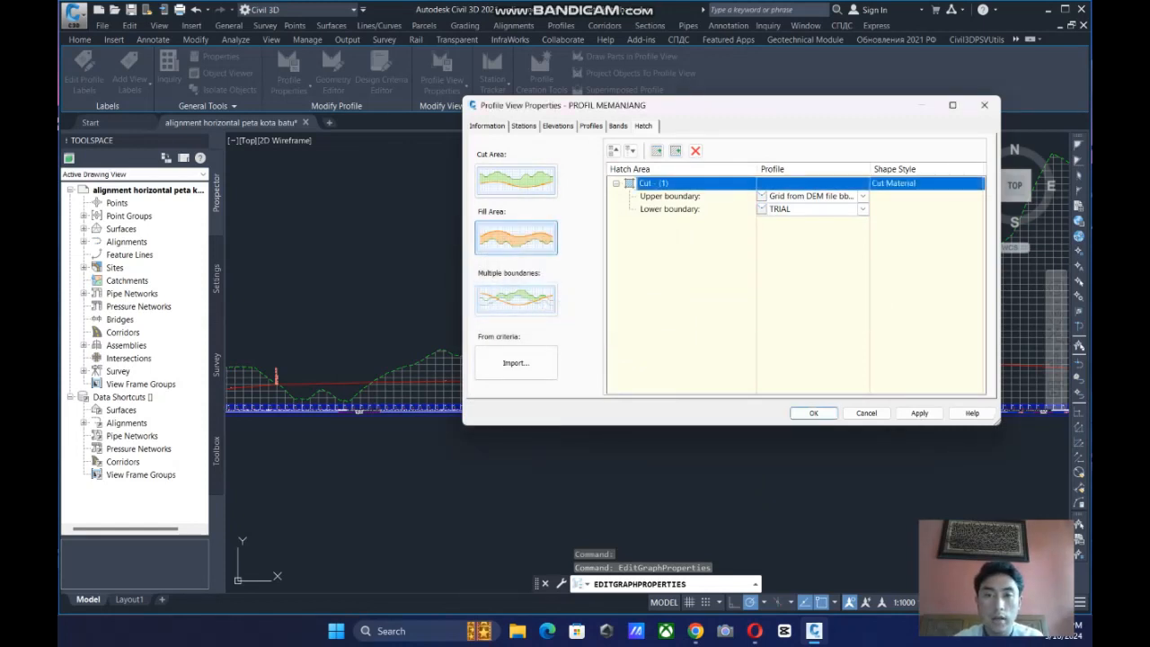
pyautogui.click(516, 238)
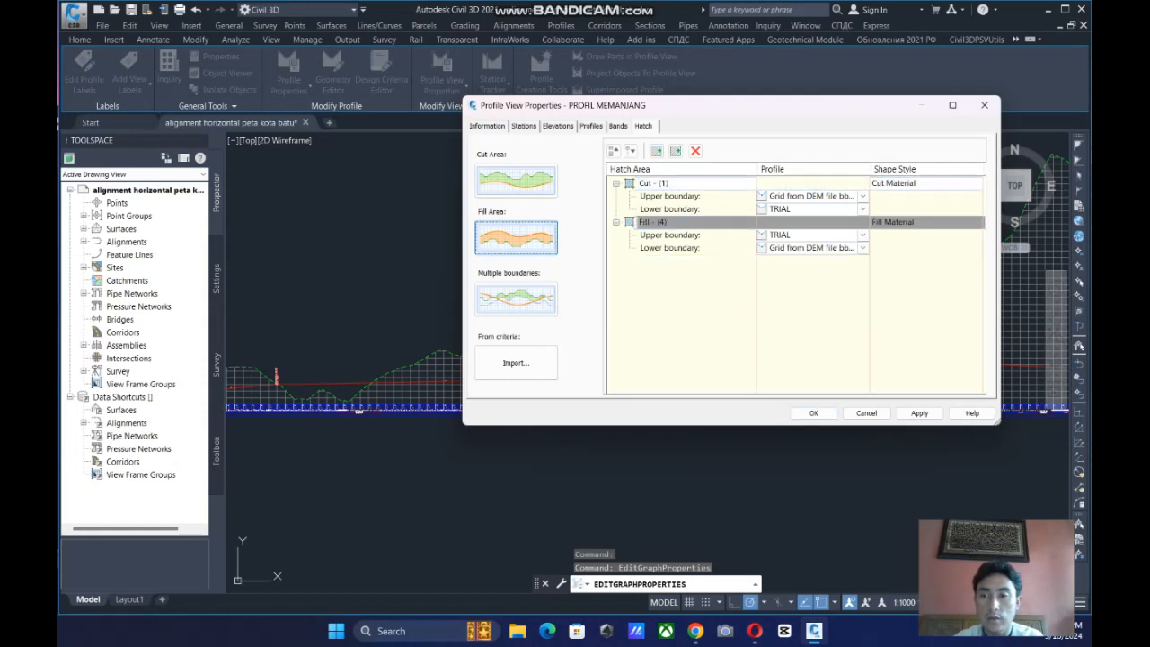
pyautogui.click(516, 237)
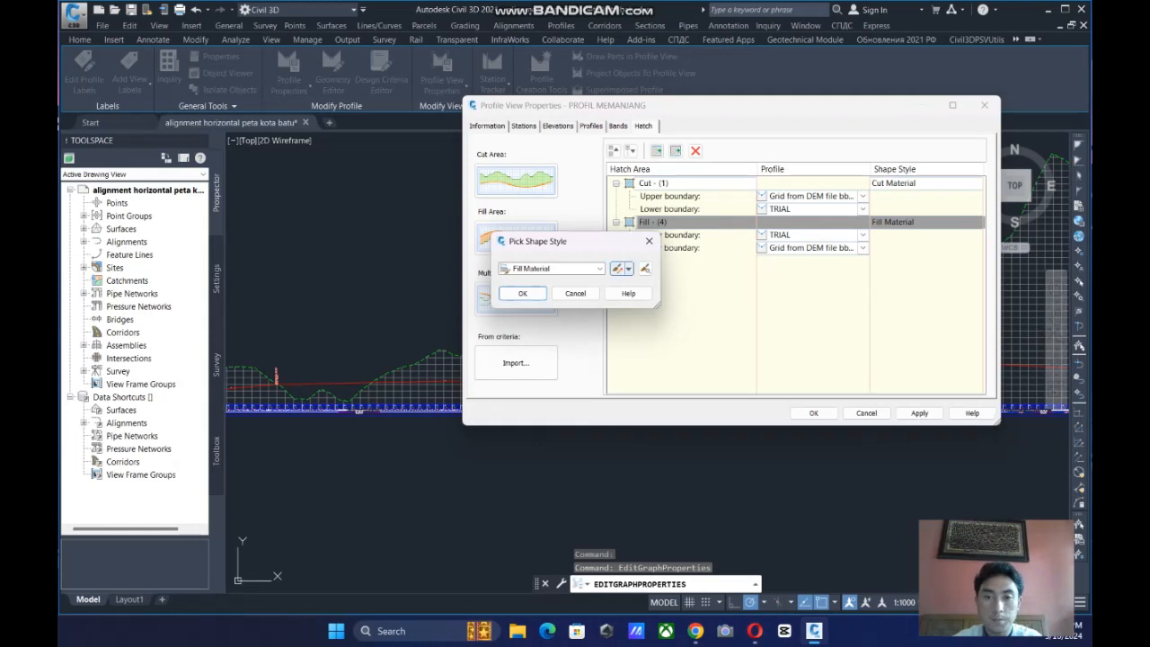
# Set the area fill's hatch angle to 45 in the Fill Material shape style and apply the cut and fill hatches to the profile view.
pyautogui.click(617, 268)
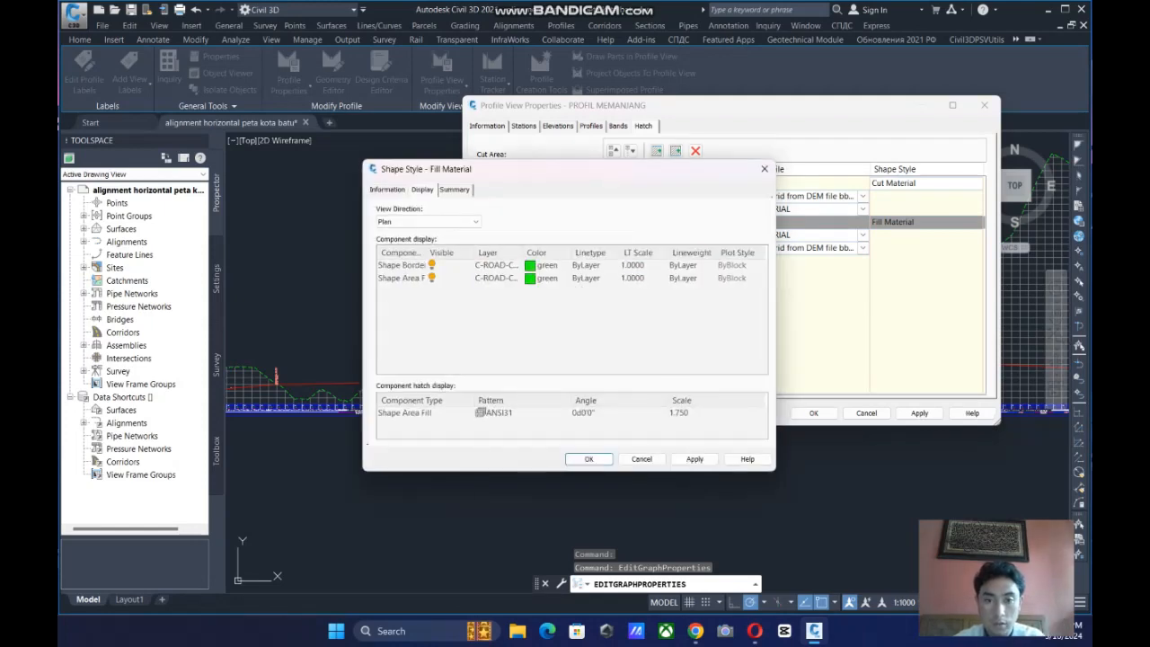
pyautogui.click(618, 412)
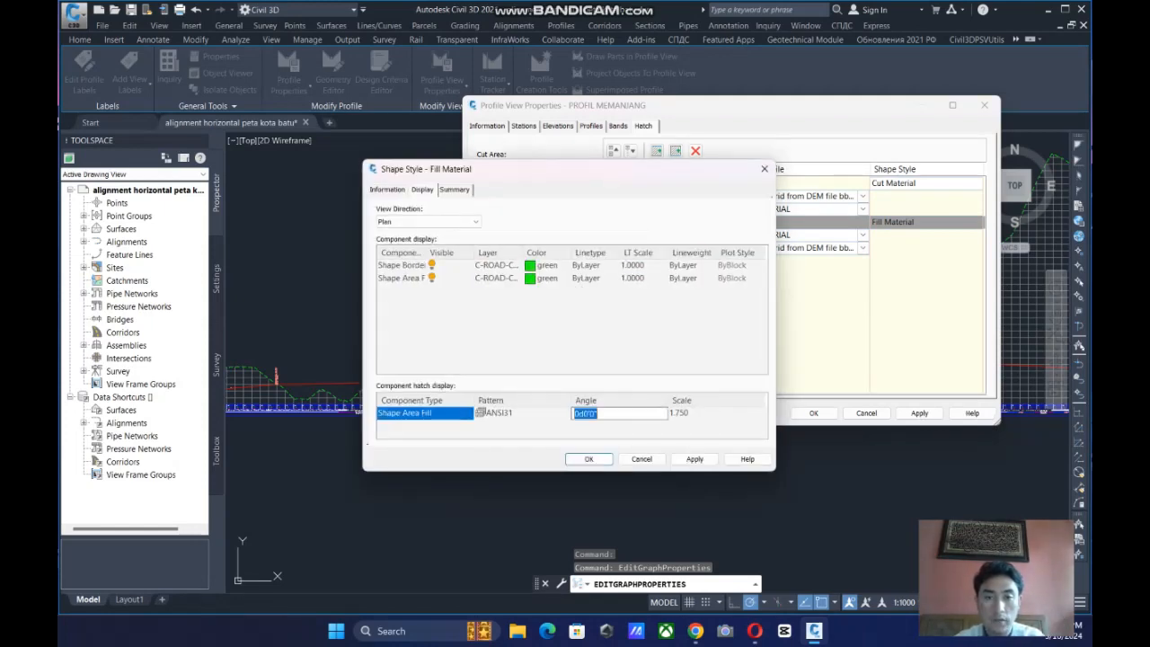
pyautogui.press('BackSpace')
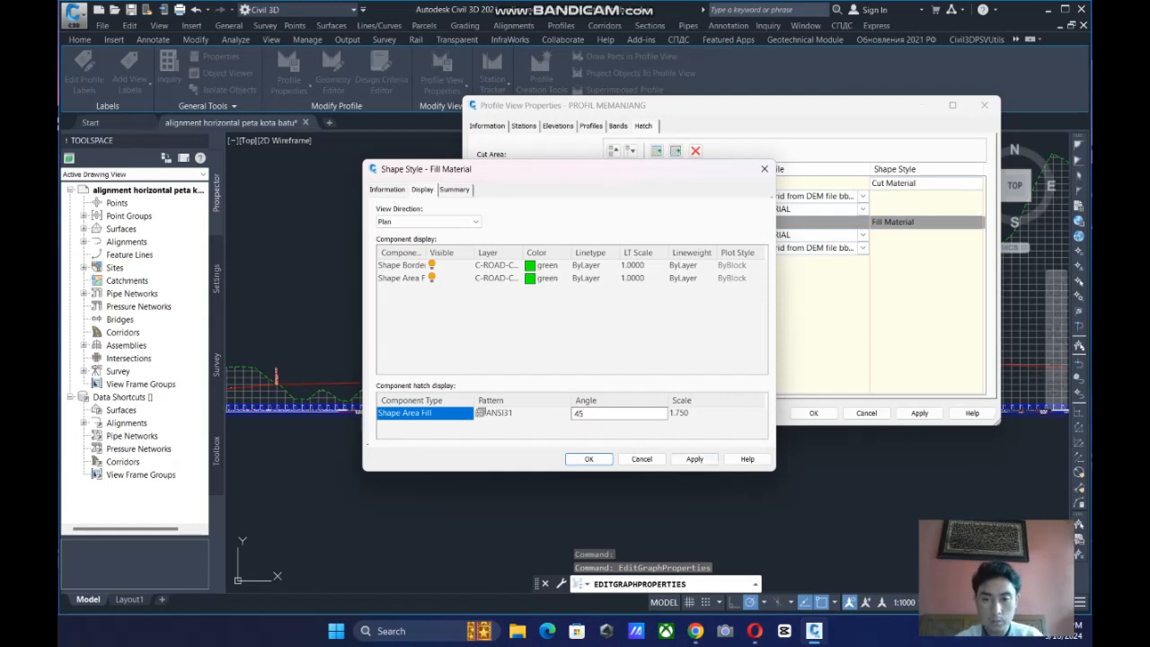
pyautogui.click(589, 459)
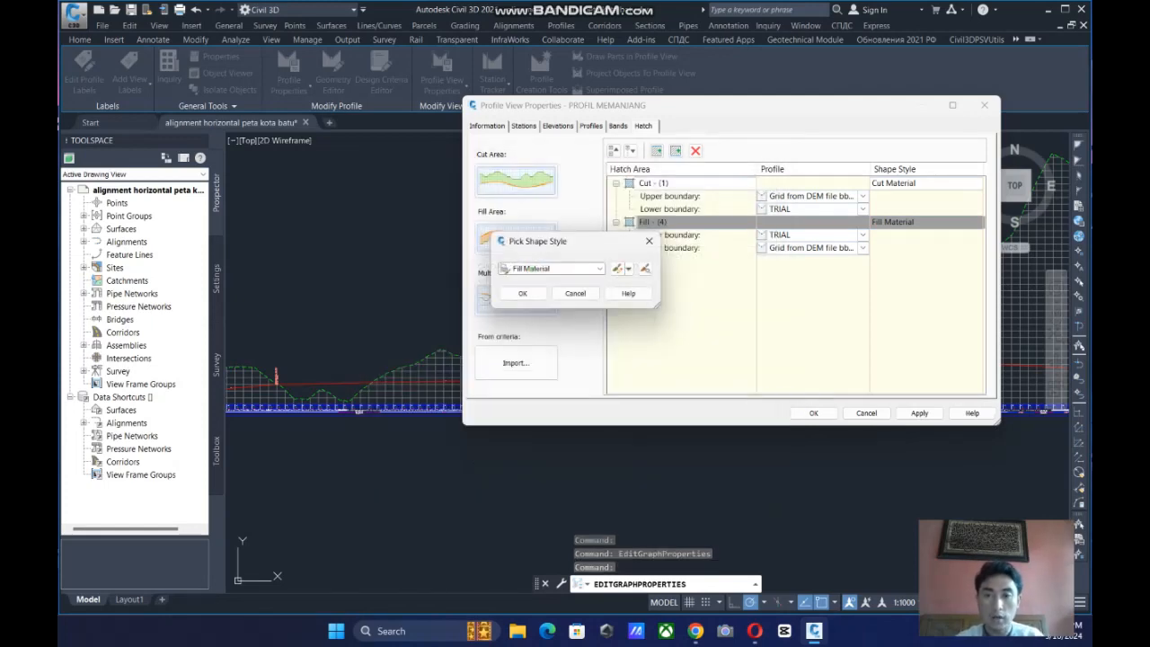
pyautogui.press('Return')
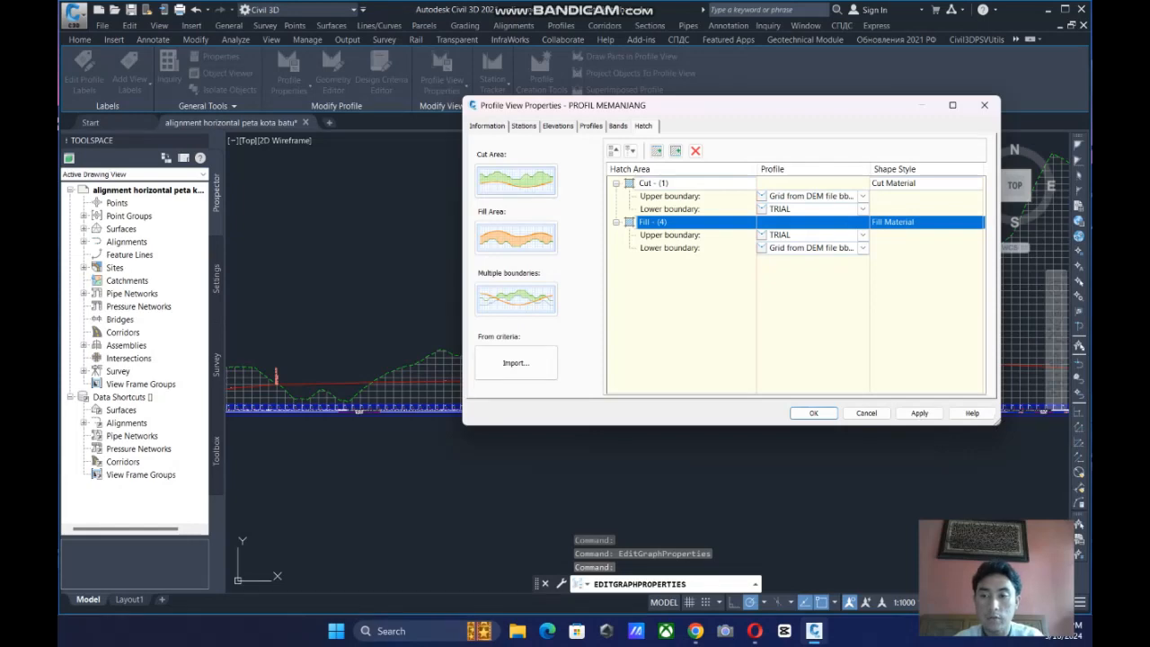
pyautogui.click(919, 413)
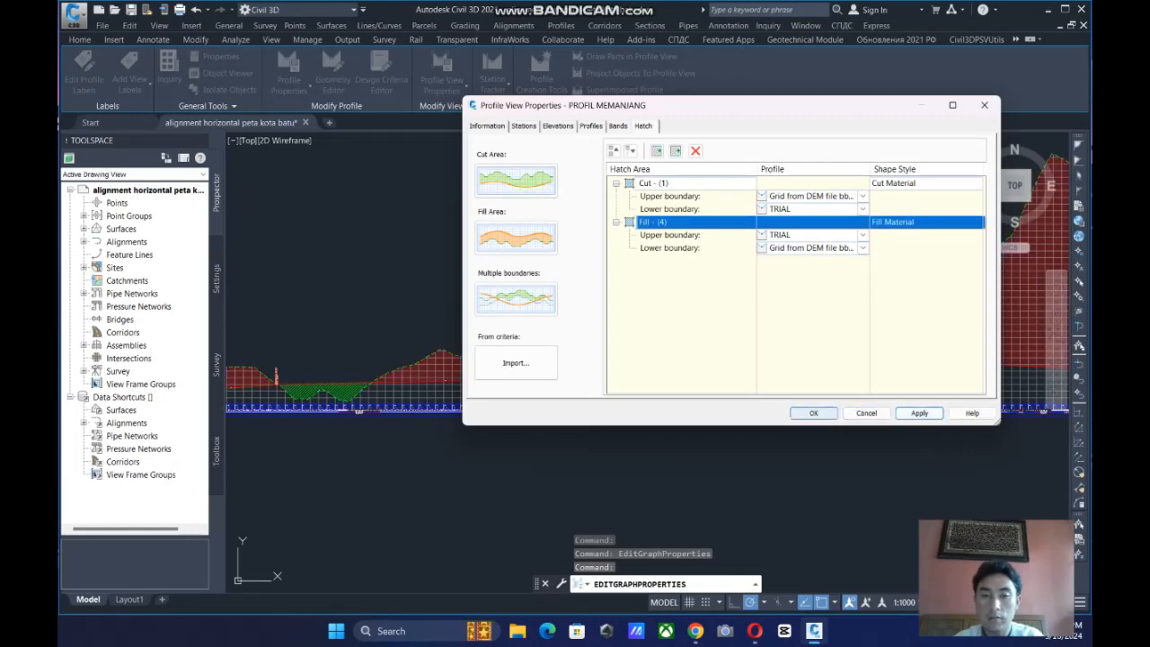
pyautogui.click(813, 412)
# Examine the cut and fill hatching along the whole profile view, relative to the TRIAL design profile line.
pyautogui.scroll(-2, 812, 391)
pyautogui.press('Escape')
pyautogui.moveTo(783, 378); pyautogui.dragTo(740, 379, button='middle')
pyautogui.moveTo(785, 422); pyautogui.dragTo(749, 423, button='middle')
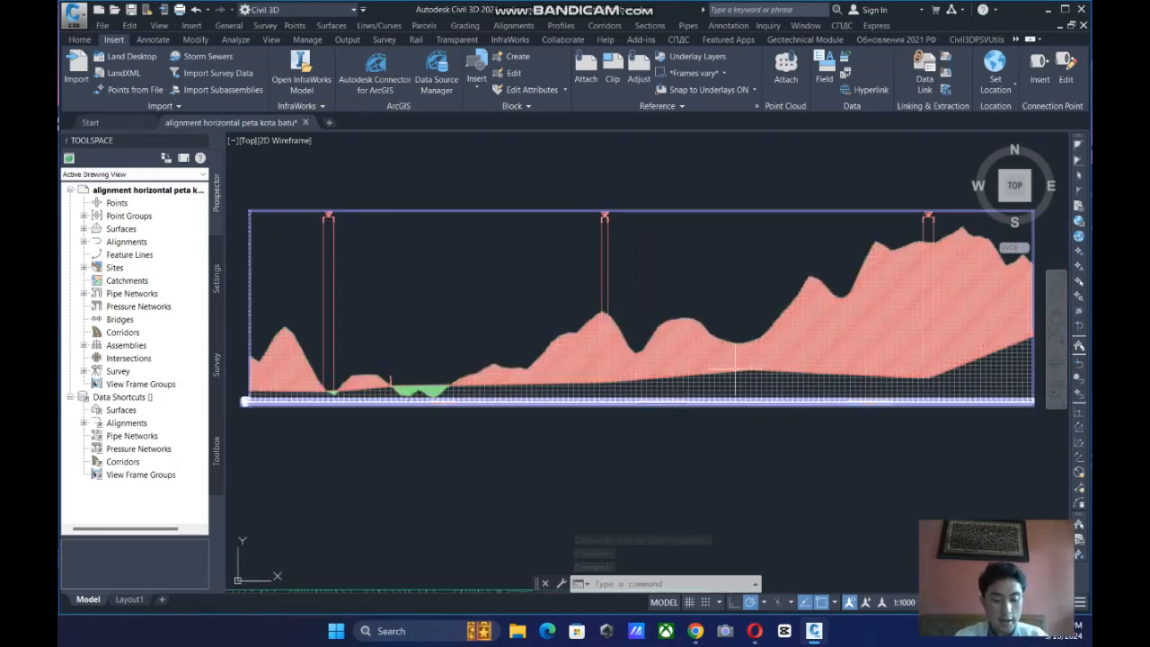
pyautogui.click(605, 397)
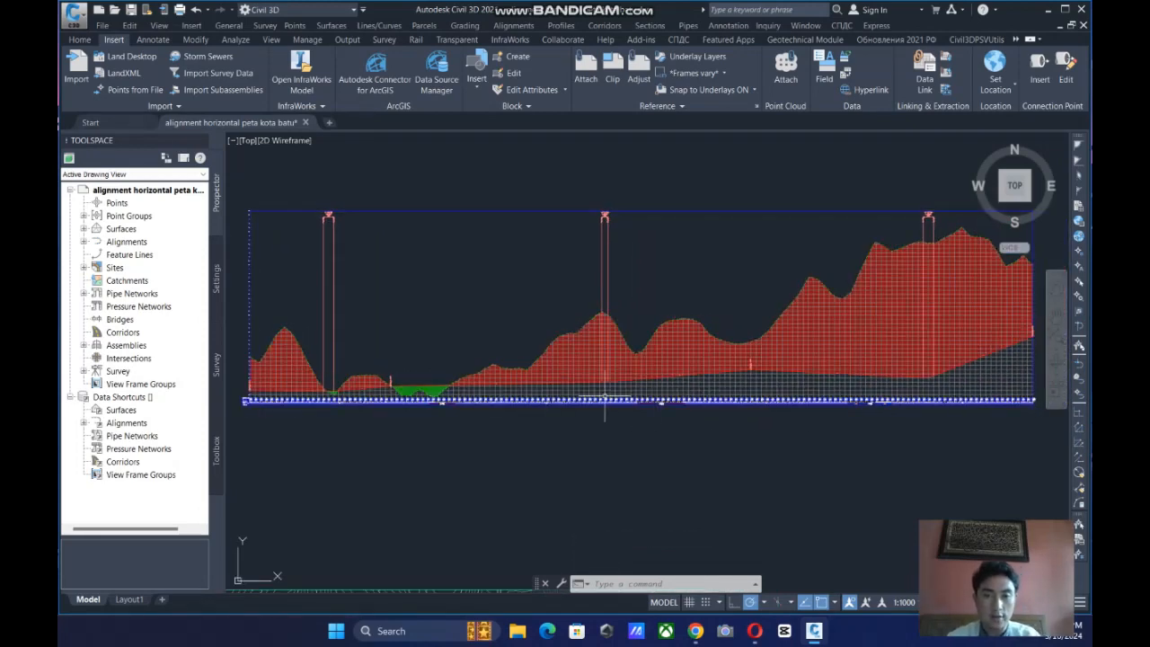
pyautogui.press('Escape')
pyautogui.click(613, 372)
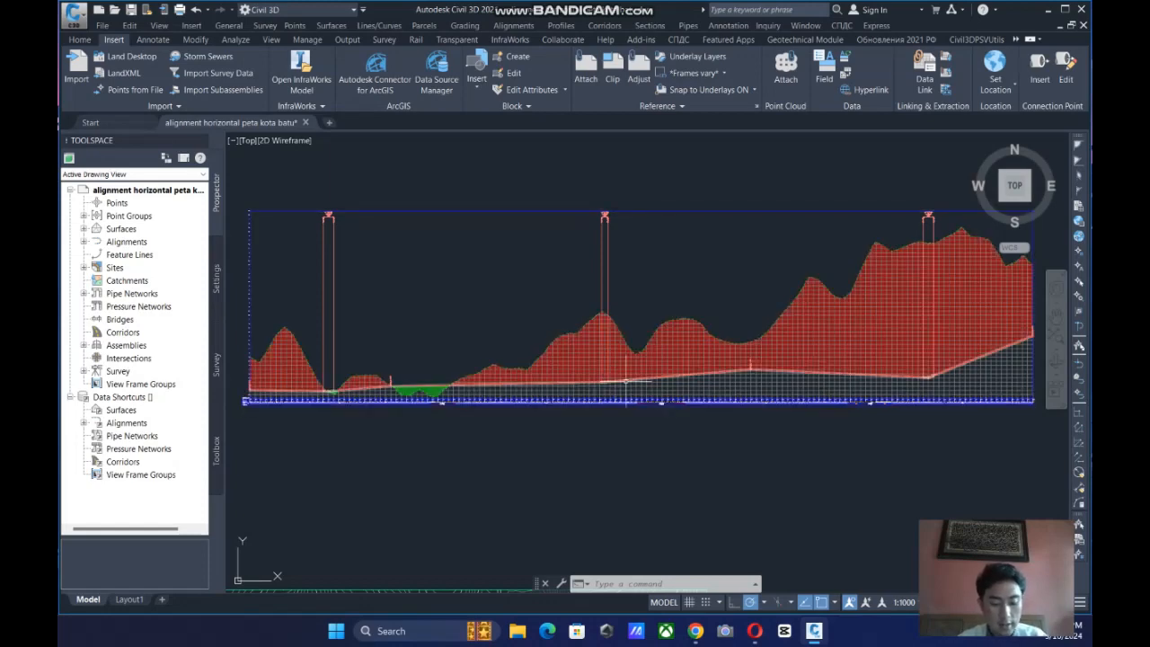
pyautogui.moveTo(619, 379); pyautogui.dragTo(647, 380, button='middle')
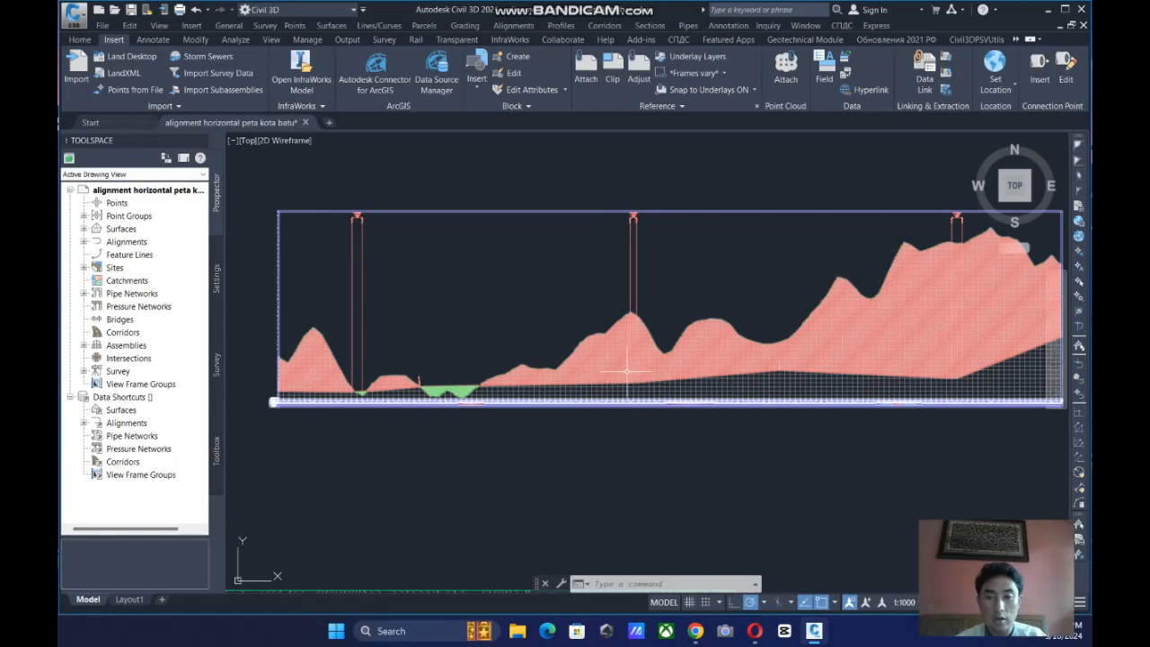
# Inspect the red cut hatch at the middle peak and the green fill hatch in the valley up close.
pyautogui.scroll(5, 623, 363)
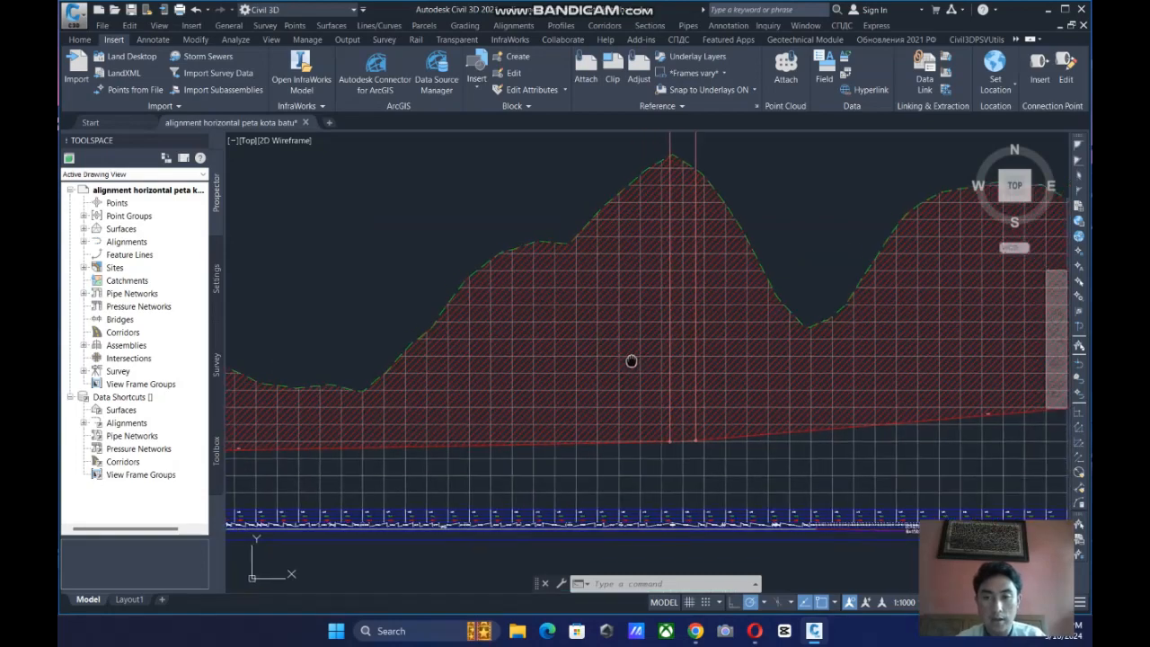
pyautogui.scroll(-5, 585, 353)
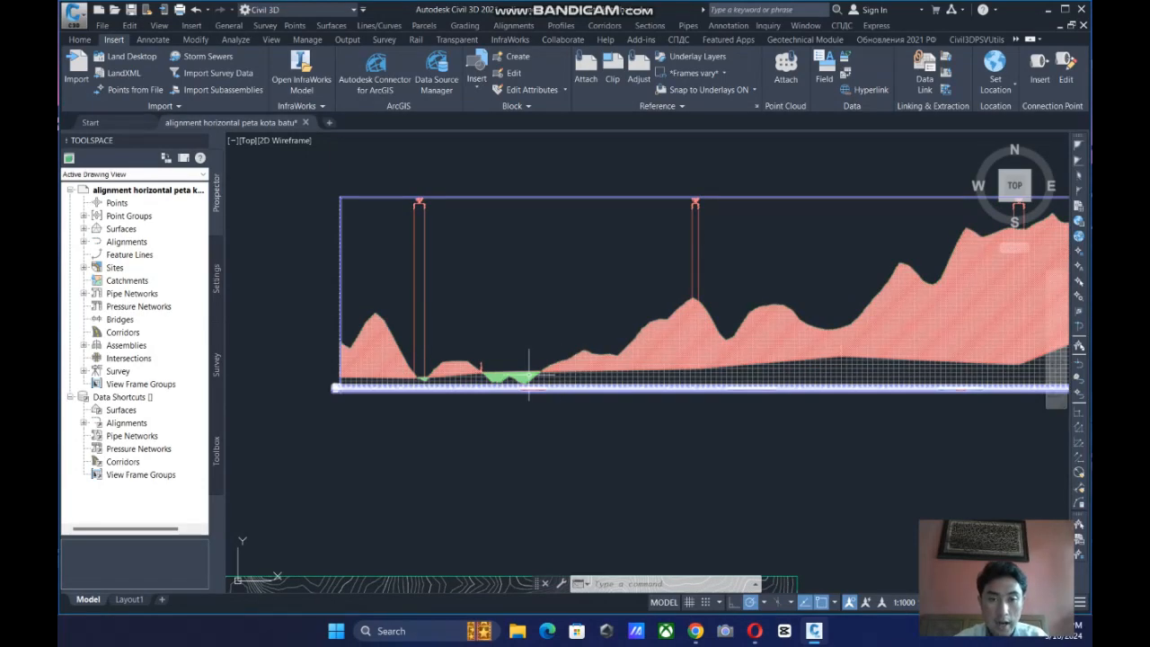
pyautogui.scroll(3, 506, 380)
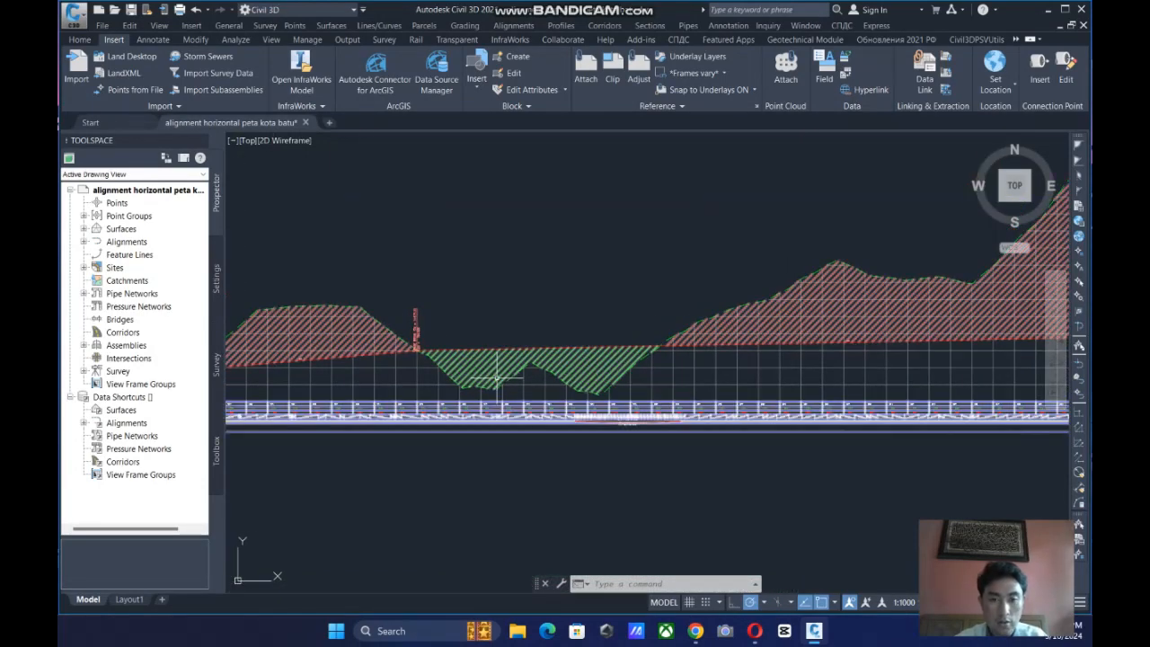
pyautogui.scroll(-3, 495, 380)
pyautogui.moveTo(480, 380); pyautogui.dragTo(503, 378, button='middle')
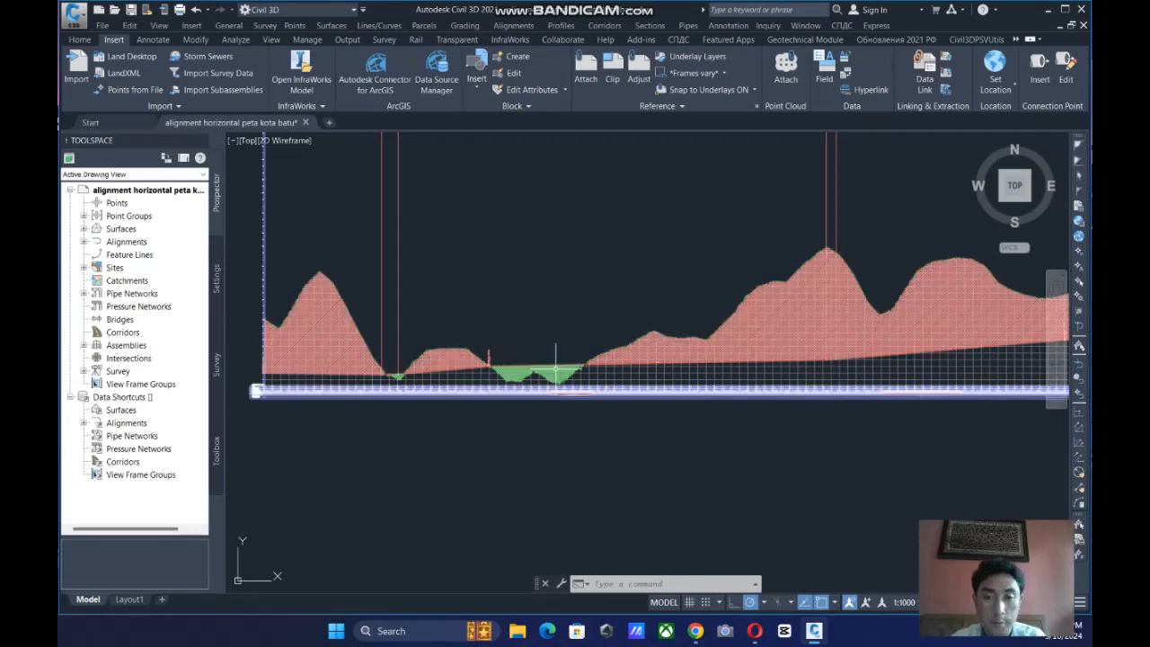
pyautogui.moveTo(533, 330); pyautogui.dragTo(551, 327, button='middle')
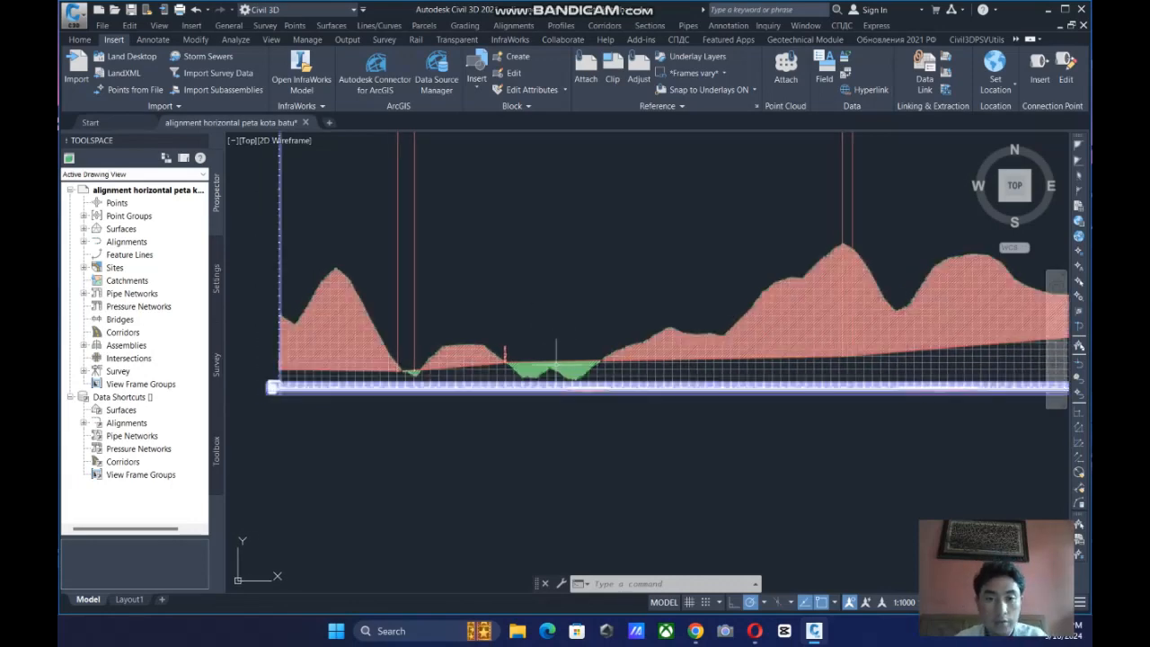
pyautogui.scroll(-2, 690, 381)
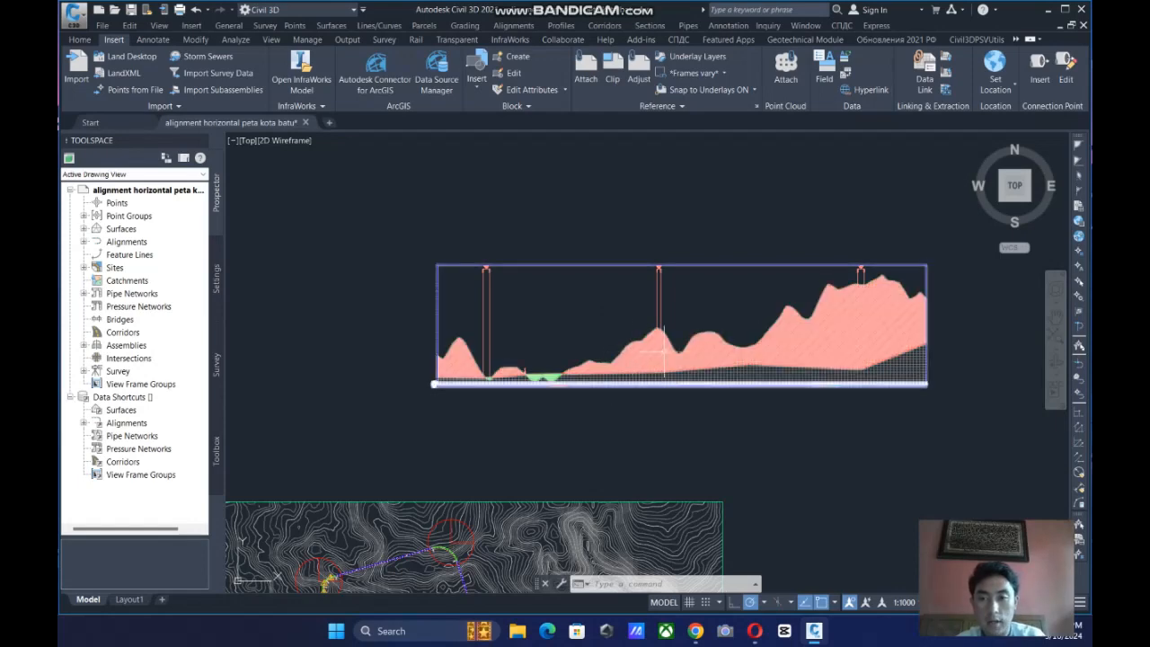
pyautogui.moveTo(662, 355); pyautogui.dragTo(655, 351, button='middle')
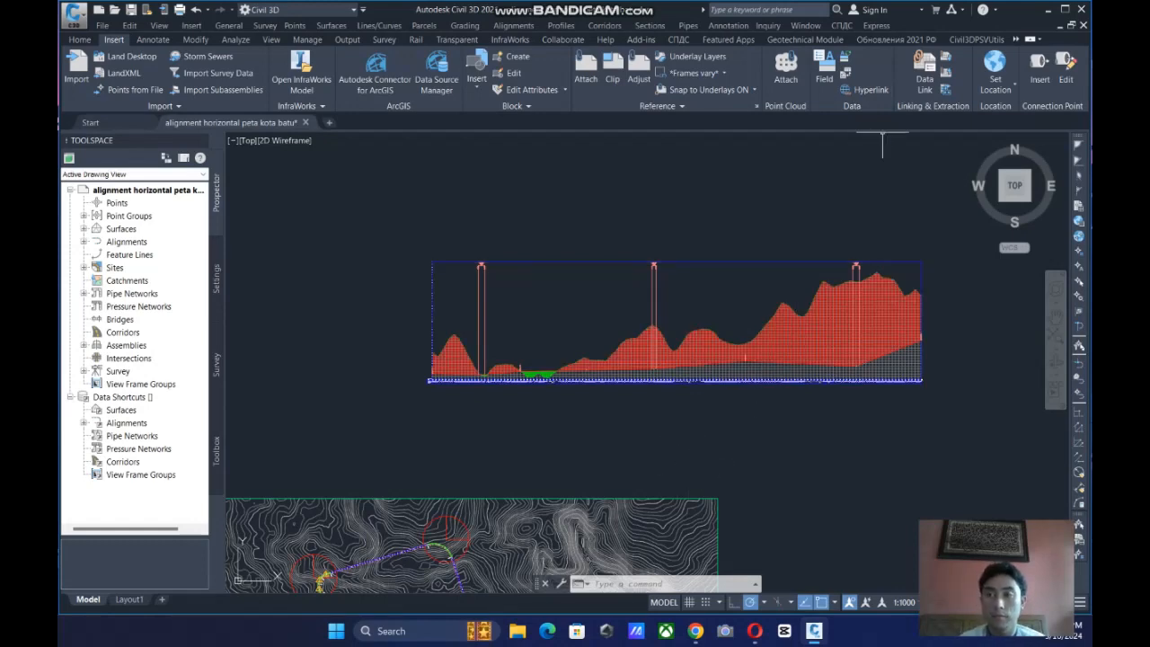
pyautogui.click(1048, 9)
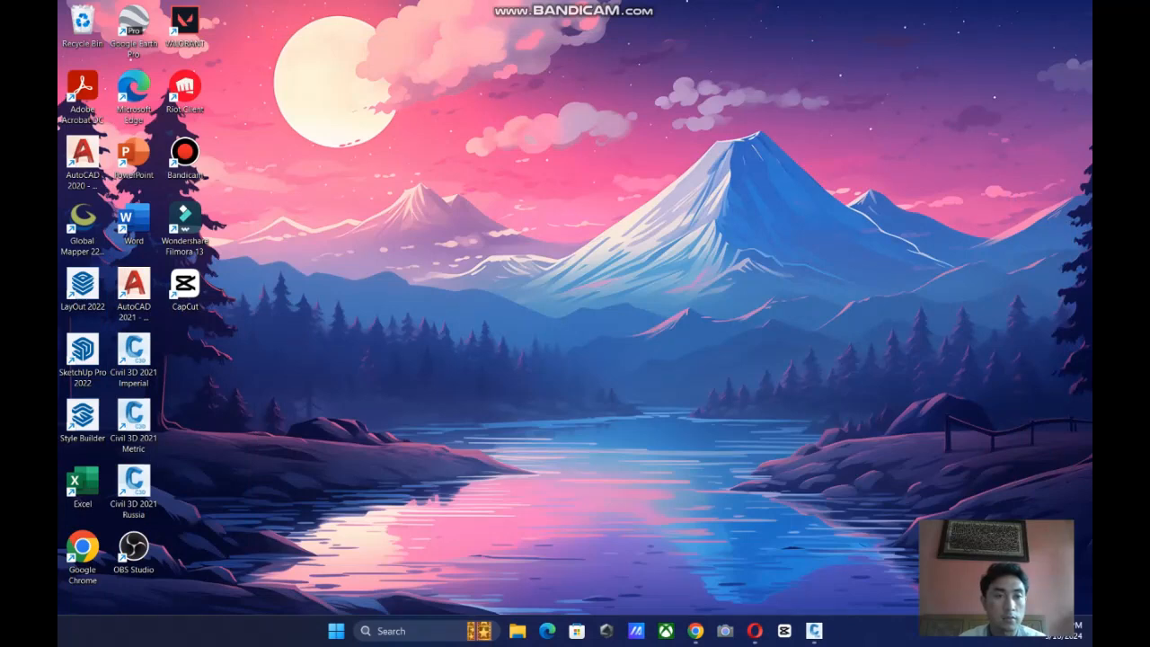
pyautogui.doubleClick(185, 158)
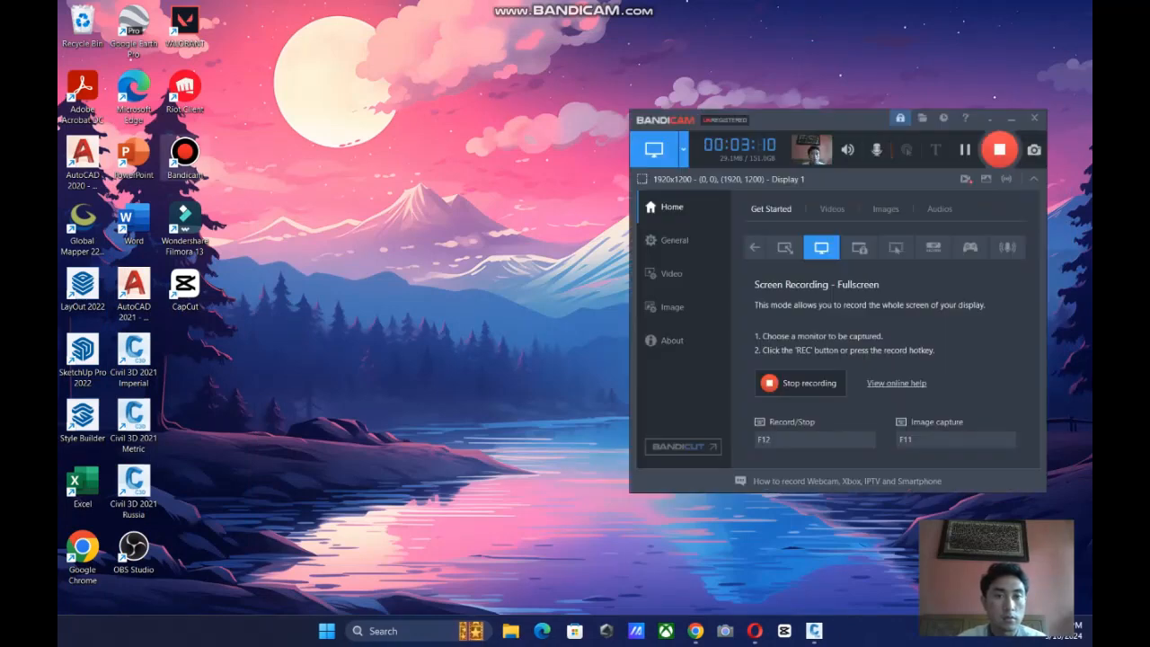